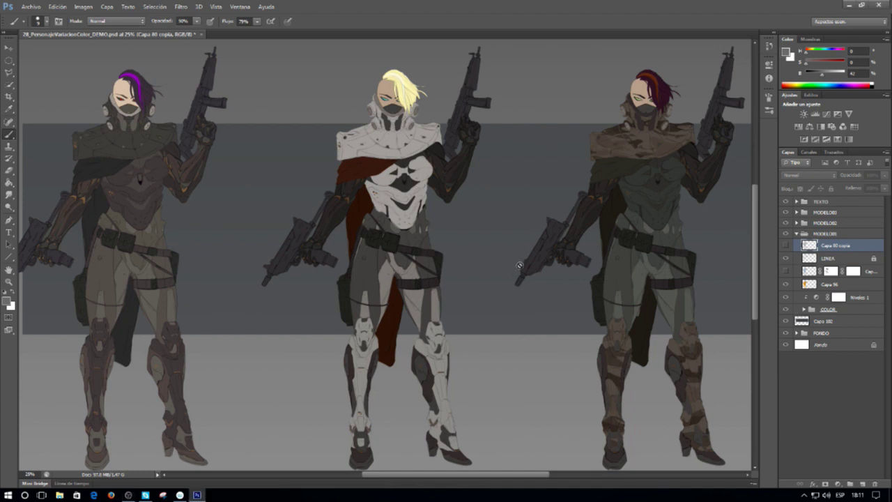
Step: Examine the three character colour variants up close, comparing their heads, outfits, arms and weapons
drag(160, 175, 267, 185)
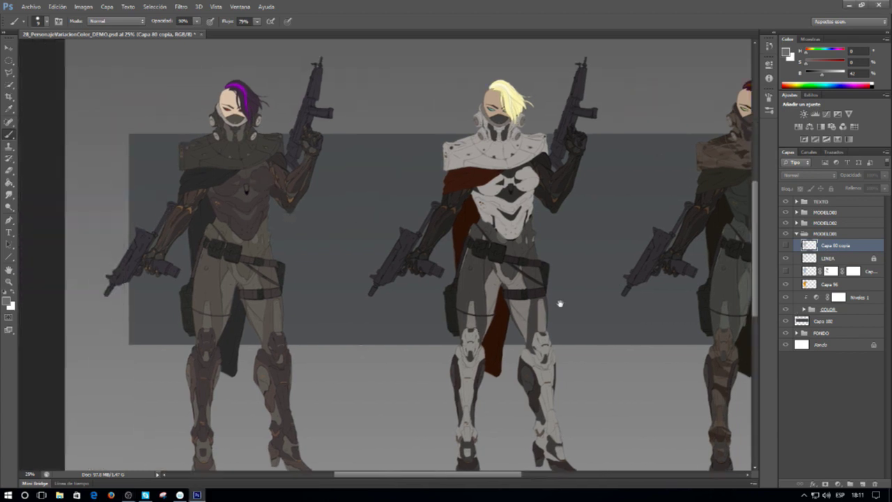
drag(665, 202, 589, 183)
drag(252, 122, 327, 149)
scroll(181, 114, up, 2)
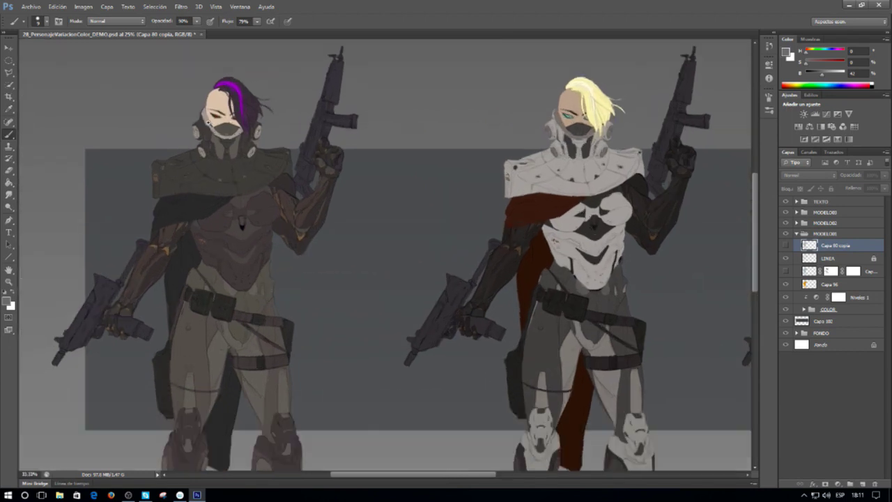
drag(299, 243, 348, 133)
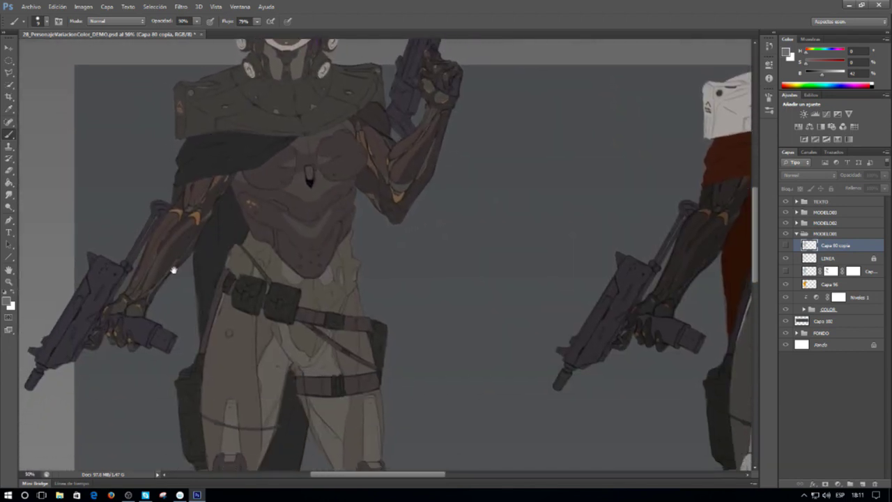
drag(596, 223, 241, 333)
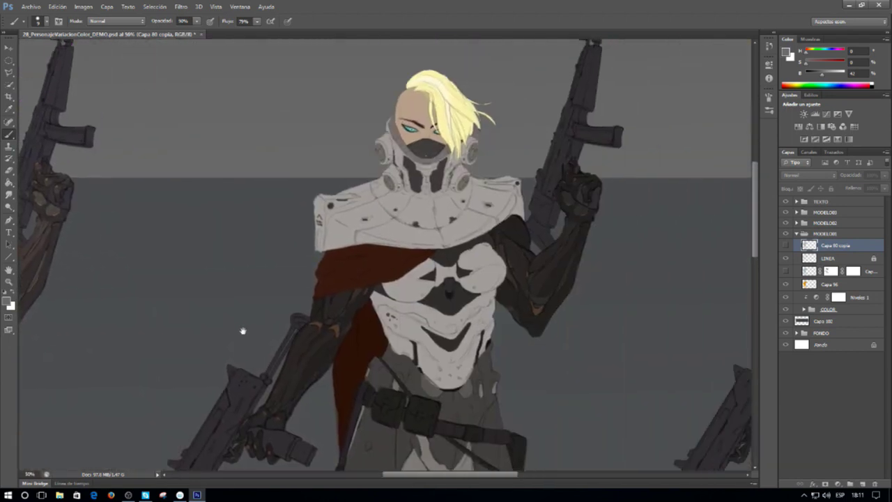
drag(576, 239, 207, 278)
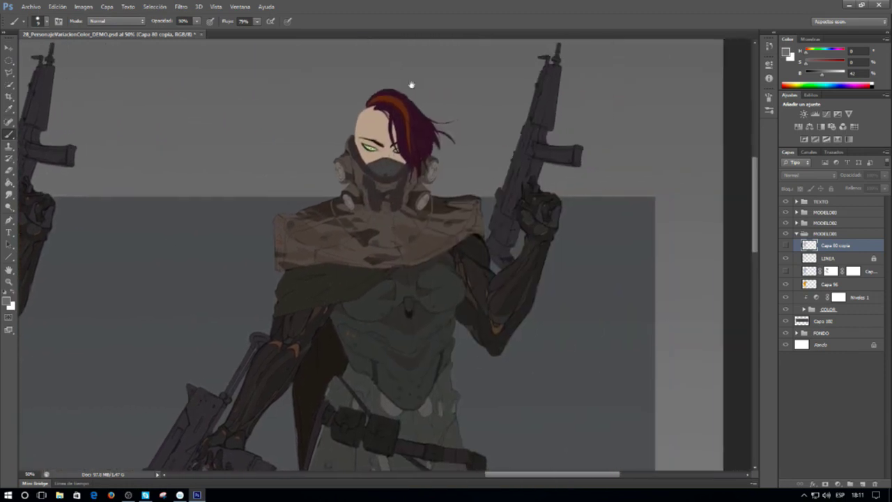
drag(211, 227, 289, 225)
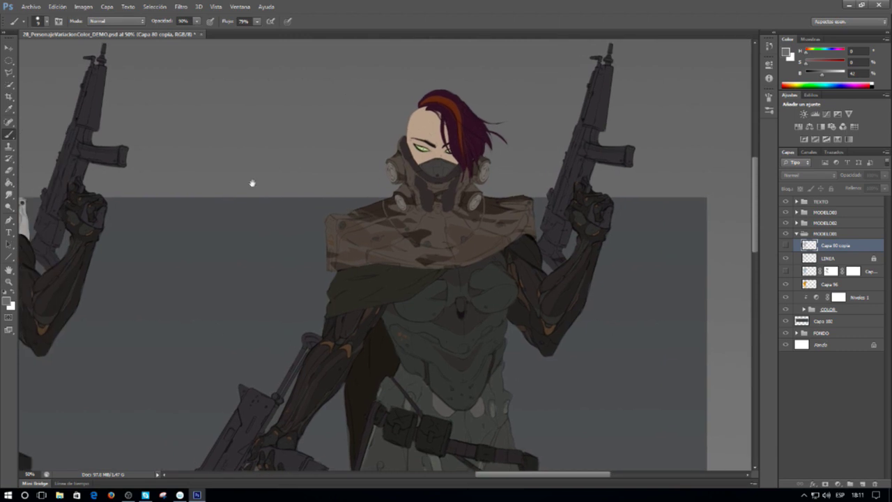
drag(243, 332, 286, 240)
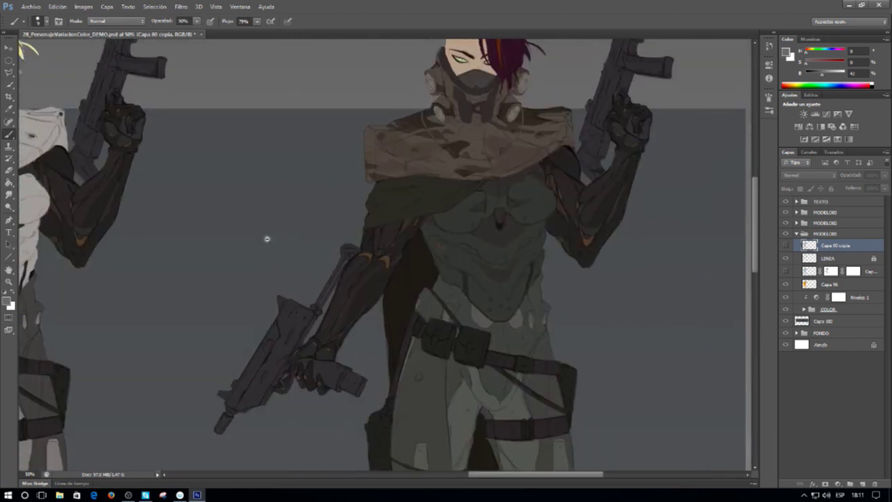
alt+click(269, 241)
drag(208, 247, 428, 267)
drag(216, 244, 504, 253)
scroll(274, 149, up, 1)
alt+click(311, 155)
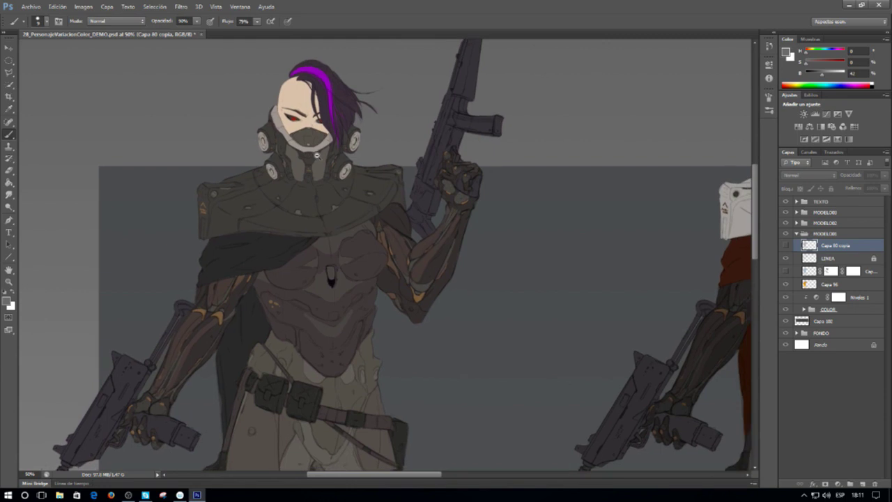
drag(572, 204, 462, 205)
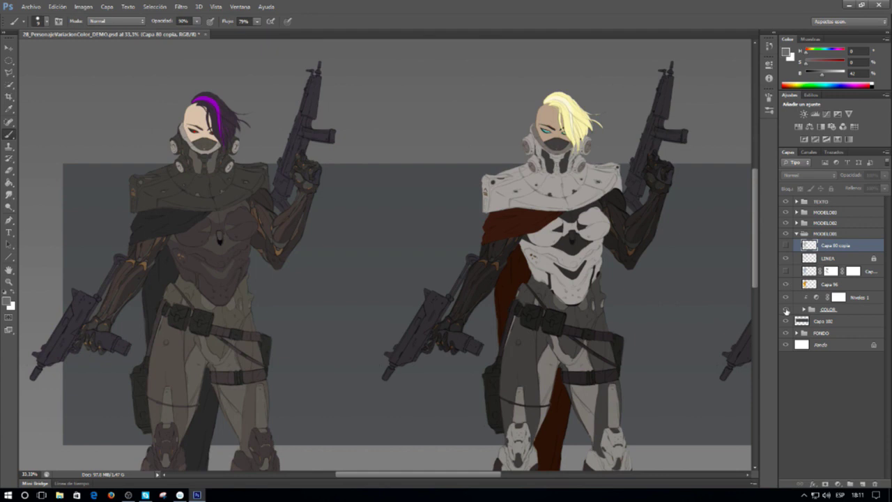
Step: Hide the COLOR group and the Capa 96 layer in MODELO01 and inspect the first character's bare line art
click(786, 310)
click(786, 283)
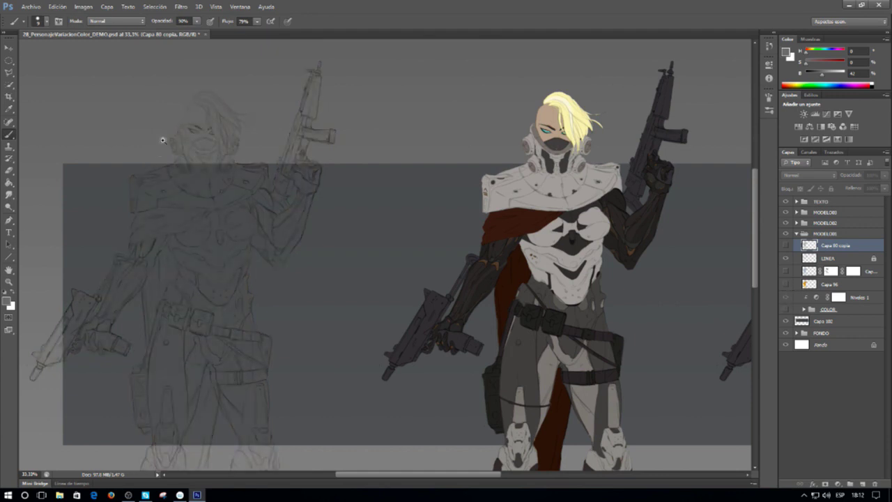
scroll(162, 139, up, 2)
drag(183, 161, 236, 174)
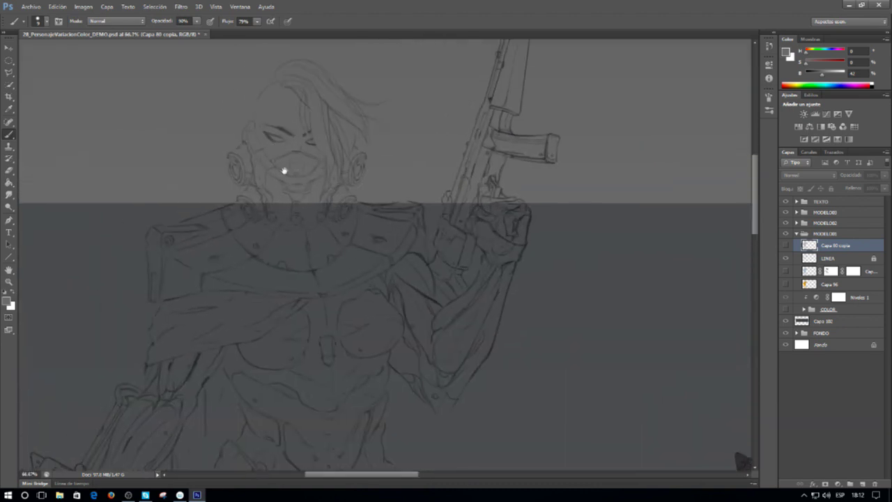
drag(211, 327, 233, 231)
drag(229, 296, 233, 244)
alt+click(244, 247)
scroll(244, 239, down, 1)
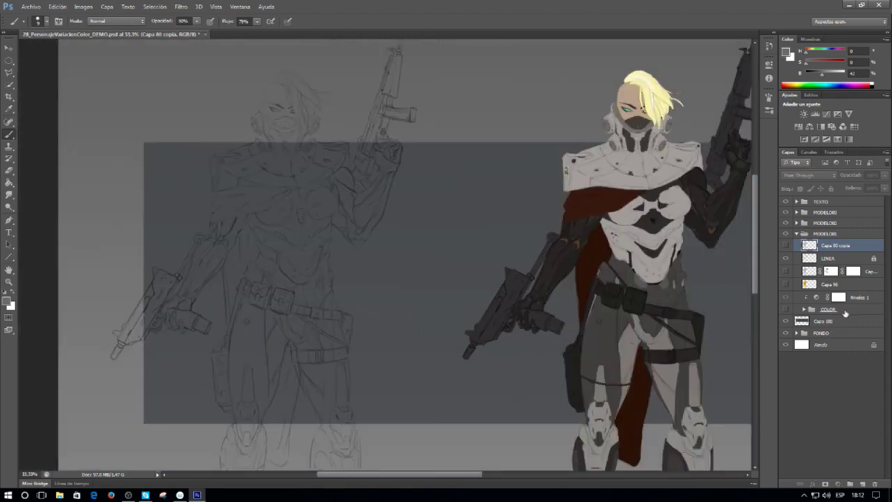
Step: Make the first character's COLOR group and Capa 96 layer visible again
click(846, 312)
click(787, 311)
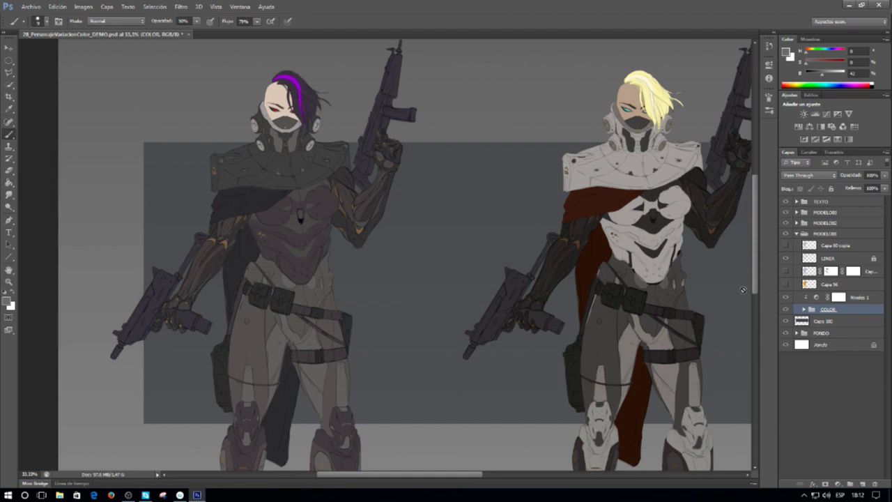
click(852, 286)
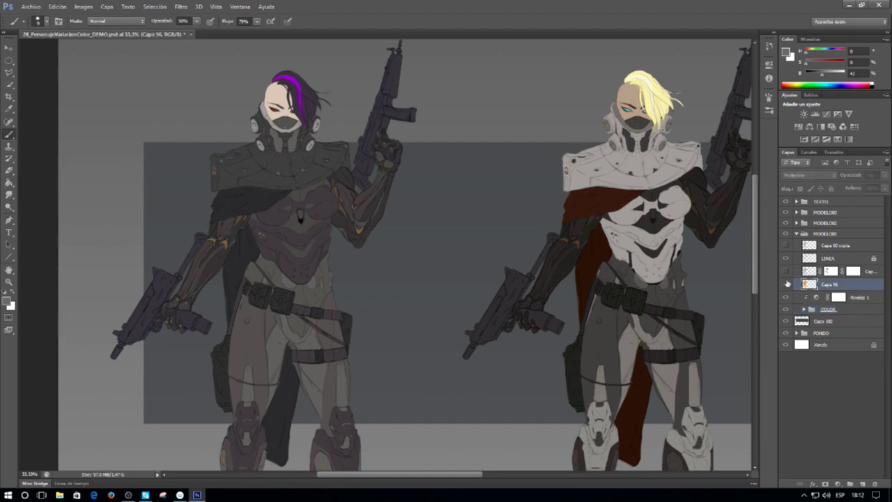
click(786, 286)
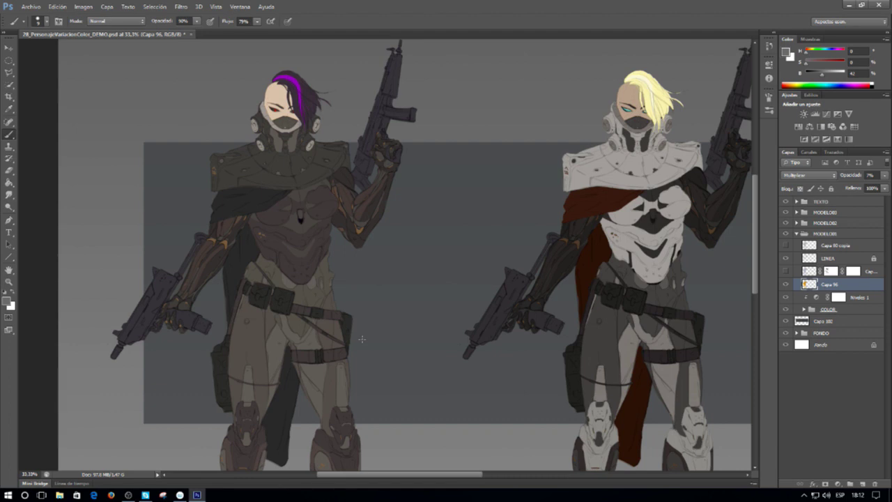
Step: Collapse the MODELO01 group, expand MODELO02 and load the silhouette of its Capa 96 layer as a selection
drag(638, 205, 484, 200)
drag(624, 199, 412, 193)
drag(177, 238, 384, 223)
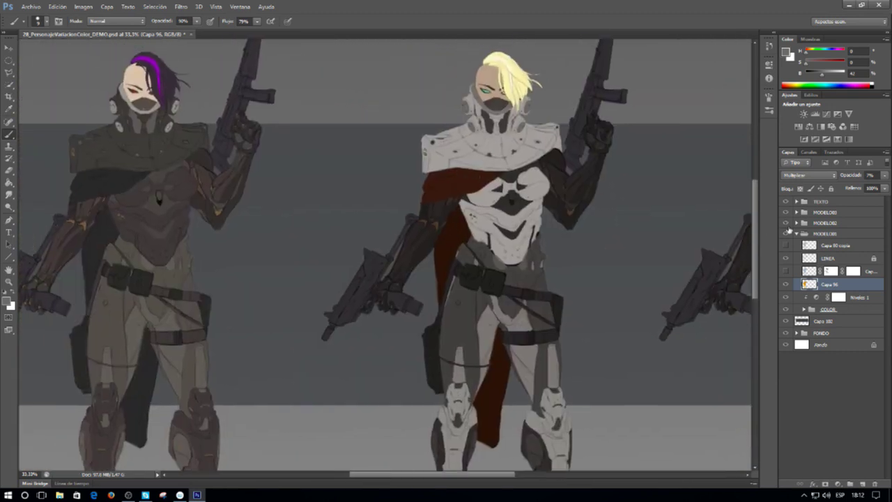
click(797, 234)
click(837, 223)
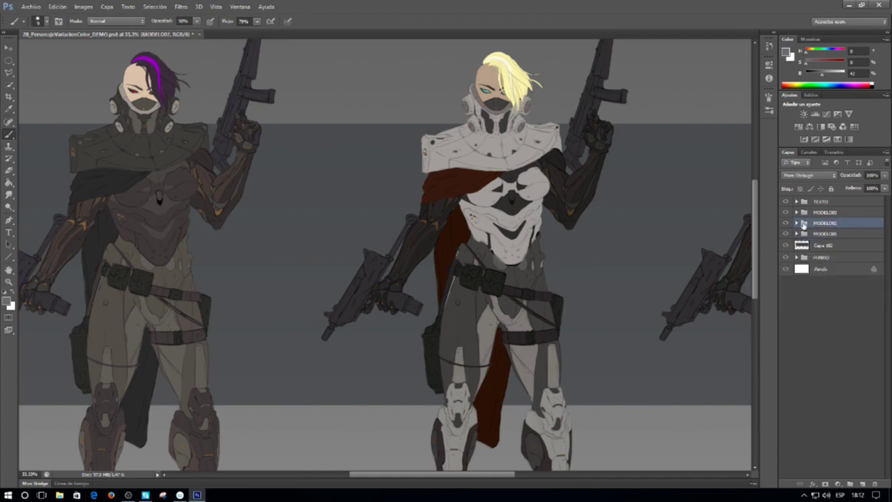
click(797, 223)
ctrl+click(810, 263)
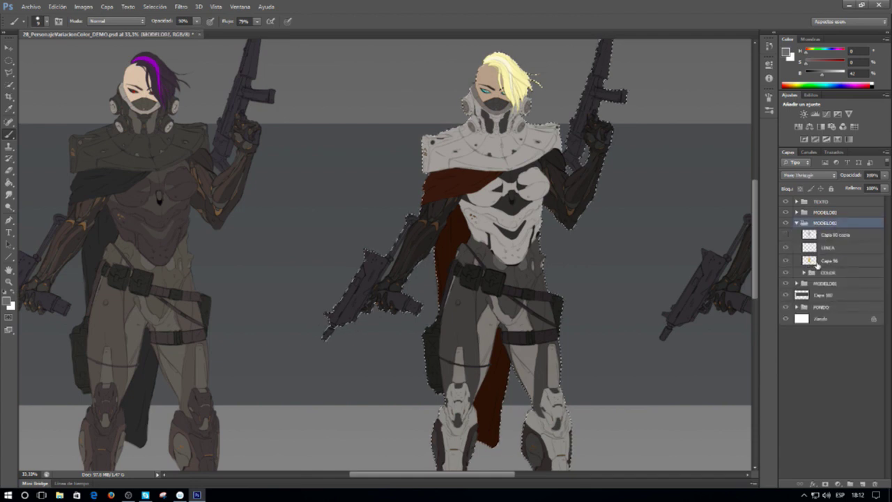
Step: Clear the selection and fill a new layer above the TEXTO group with solid black
click(847, 203)
key(ctrl+d)
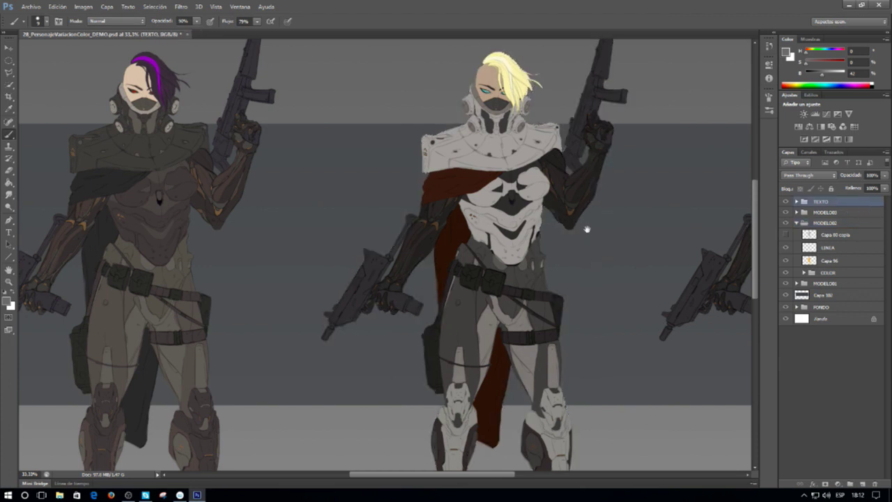
key(ctrl+minus)
drag(614, 286, 553, 266)
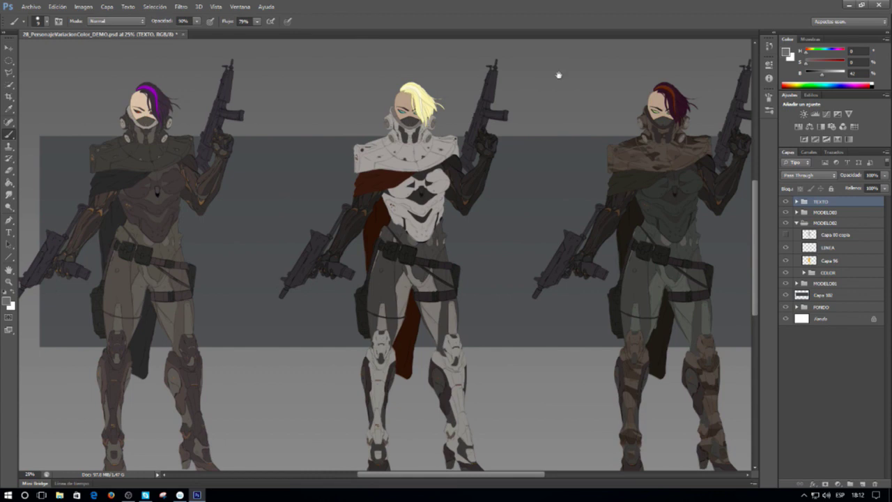
drag(485, 245, 425, 207)
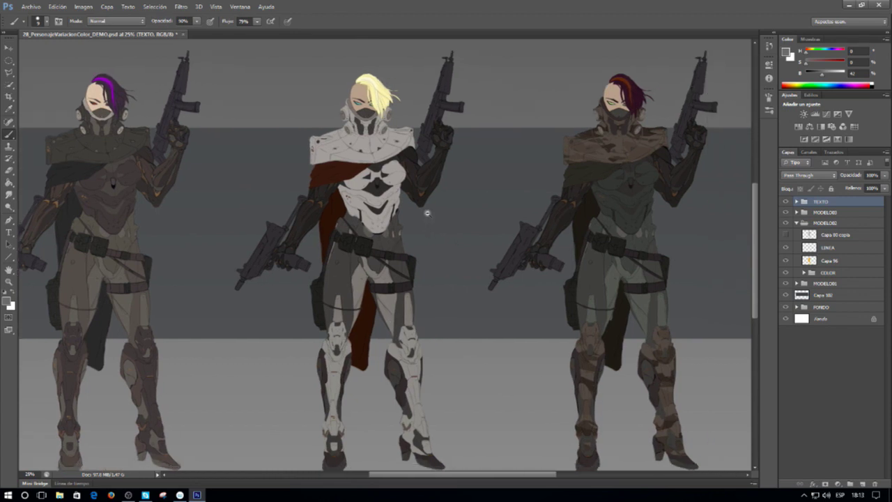
key(ctrl+minus)
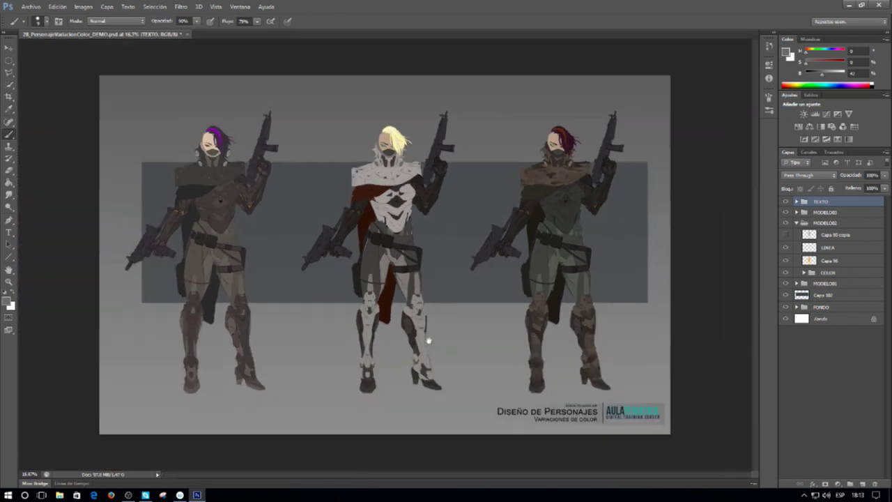
click(13, 185)
click(7, 294)
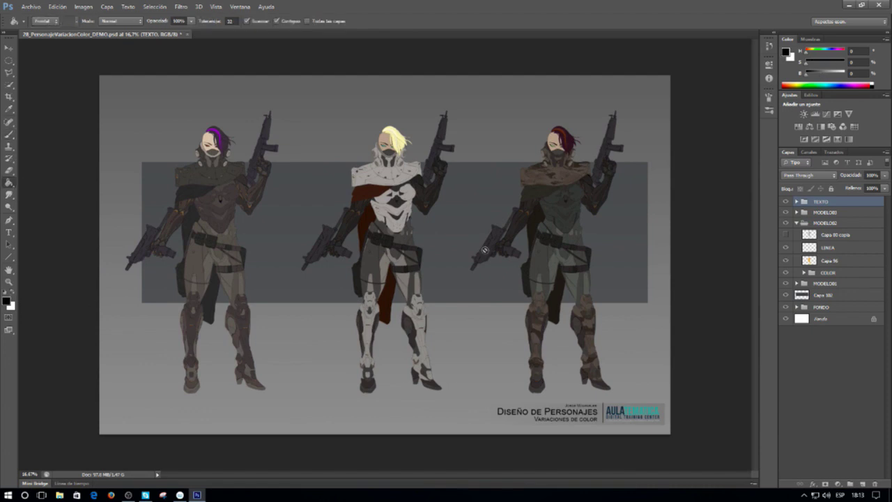
key(ctrl+shift+alt+n)
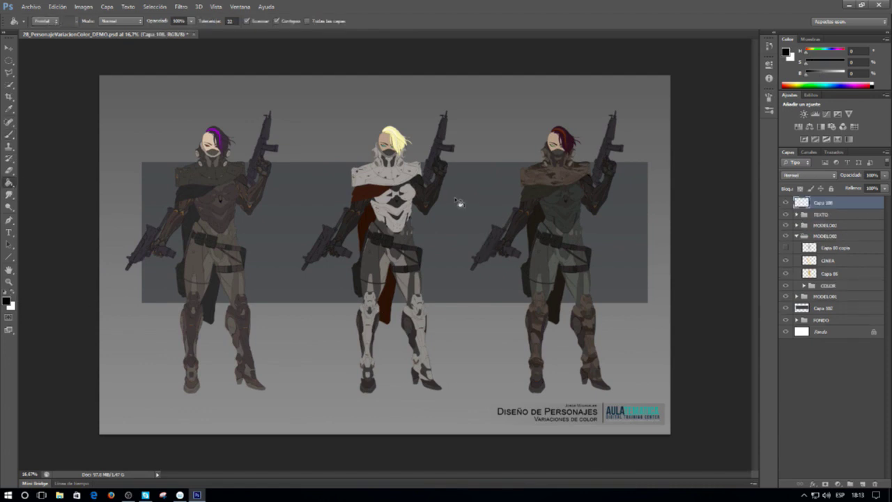
click(467, 272)
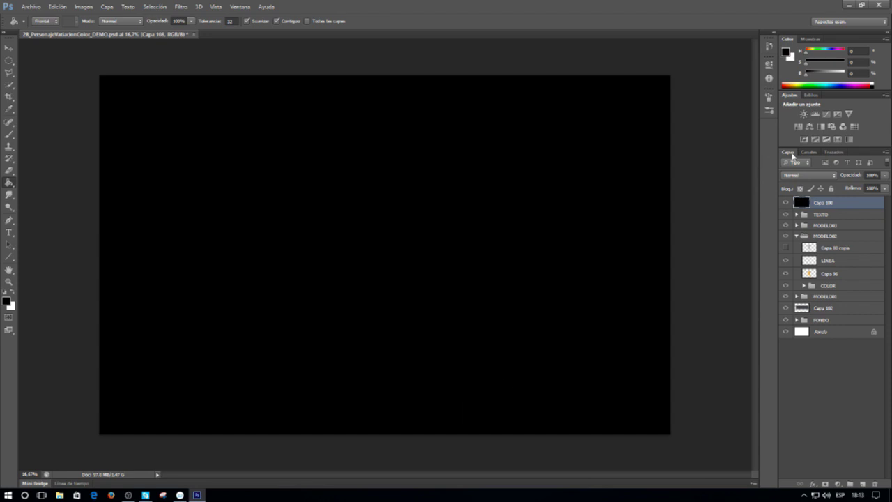
Step: Set the black layer's blend mode to Multiplicar and its opacity to 27%
click(809, 178)
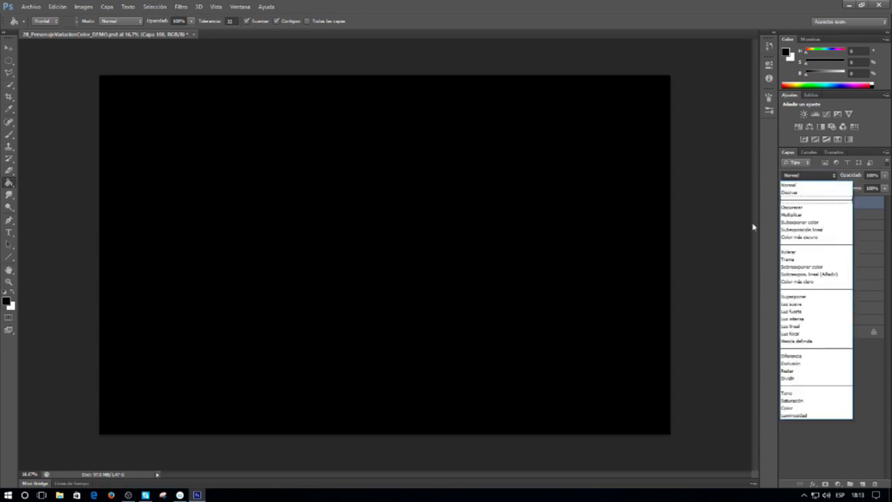
click(793, 218)
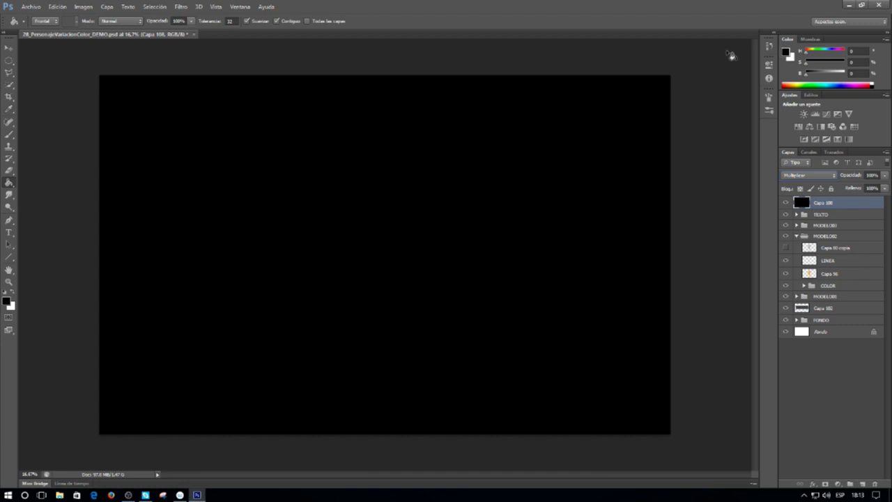
click(886, 175)
mouse_move(885, 189)
mouse_down()
mouse_move(852, 191)
mouse_move(867, 192)
mouse_up()
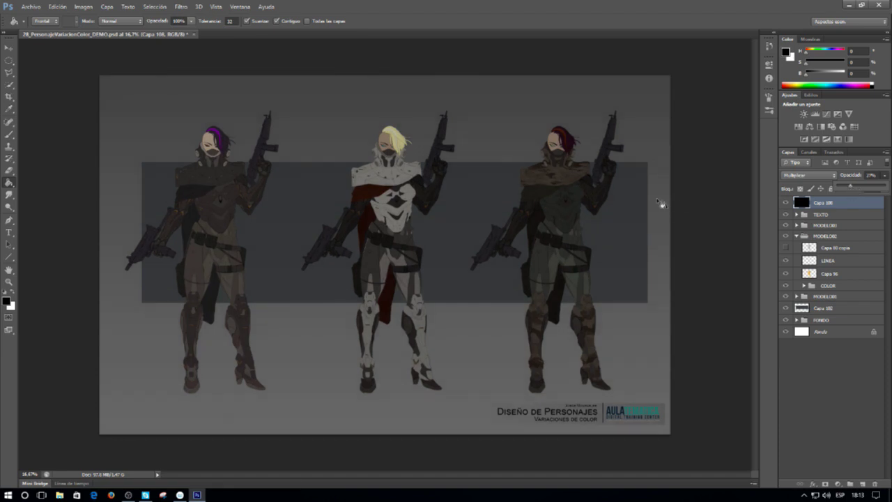
Step: Switch to the Move tool and toggle the black layer's visibility to compare the artwork with and without the darkening
key(b)
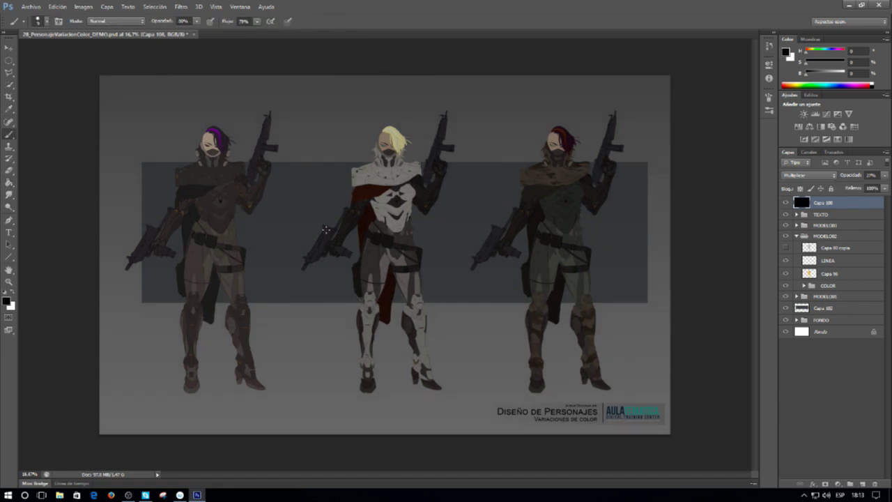
key(v)
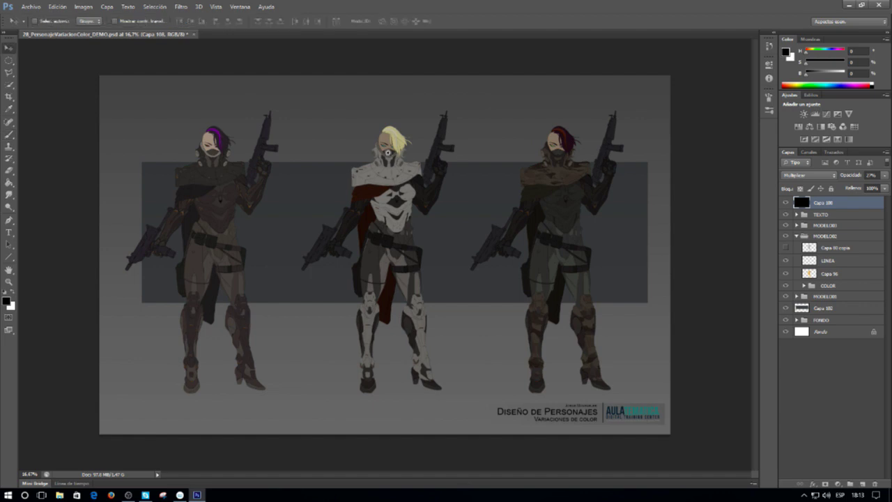
scroll(390, 152, up, 1)
scroll(400, 156, up, 1)
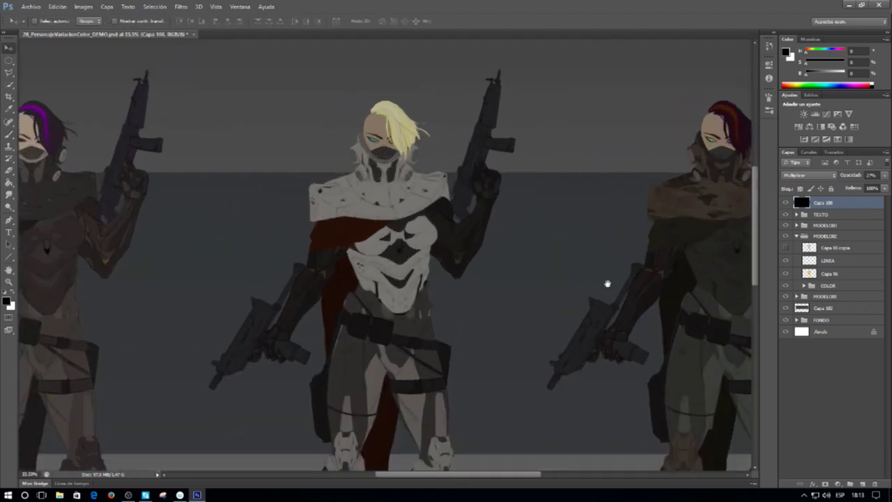
click(786, 203)
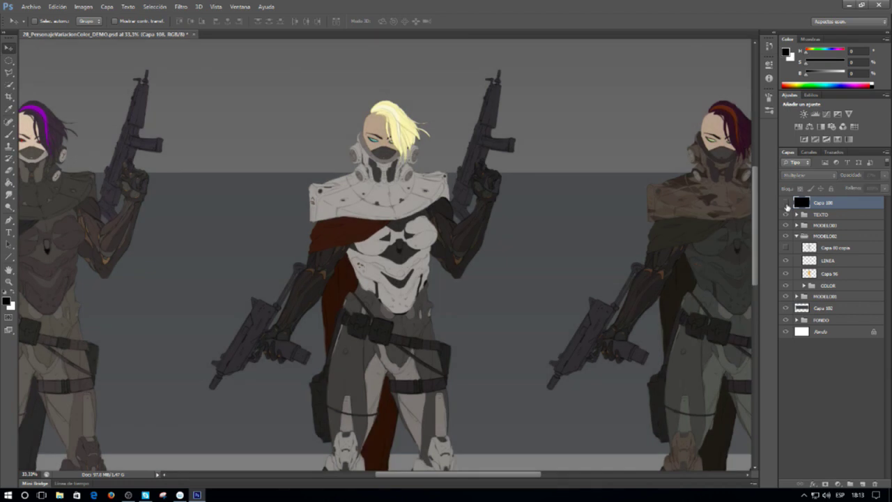
click(786, 204)
click(787, 205)
click(787, 203)
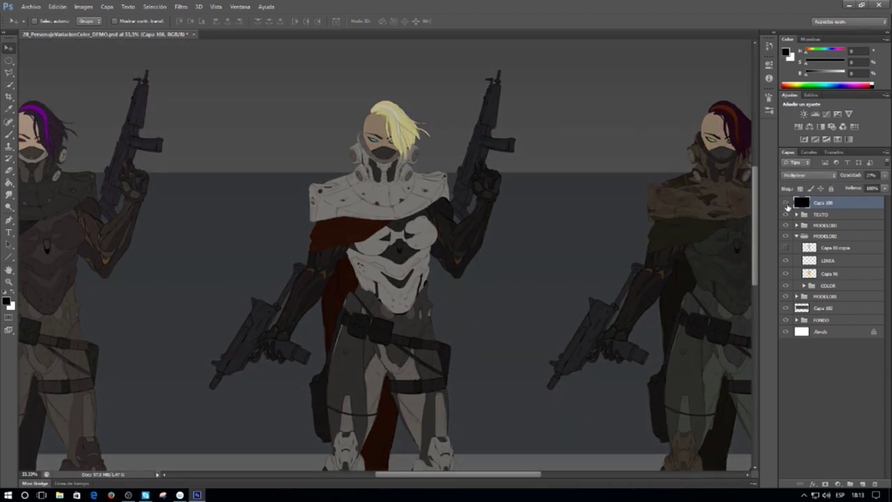
click(787, 204)
click(787, 204)
click(787, 205)
click(787, 204)
Step: Load the second character's silhouette from Capa 96 in MODELO02 as a selection and invert it
ctrl+click(810, 274)
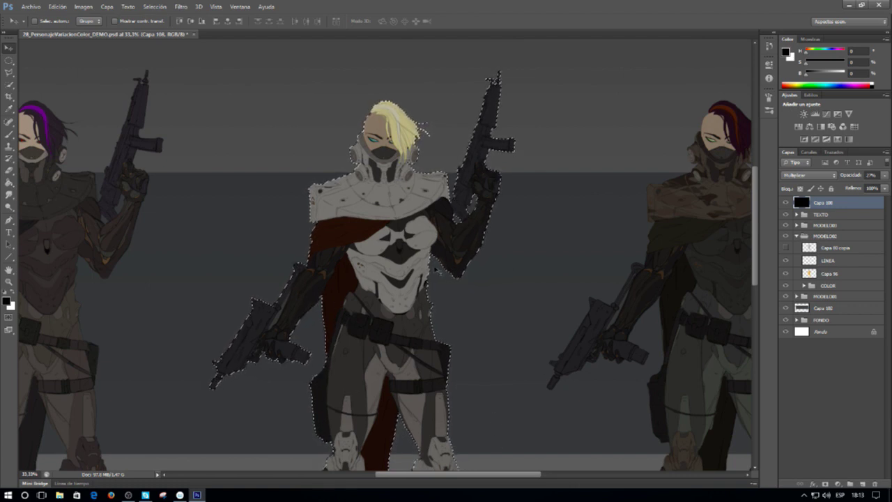
alt+click(348, 224)
drag(462, 333, 435, 315)
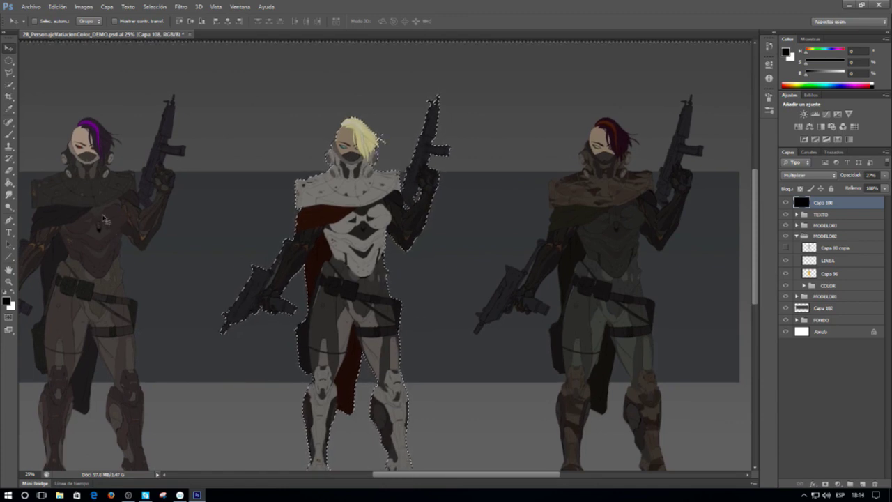
Step: Delete the black outside the second character's silhouette, clear the selection and make the black layer Capa 108 active
key(Delete)
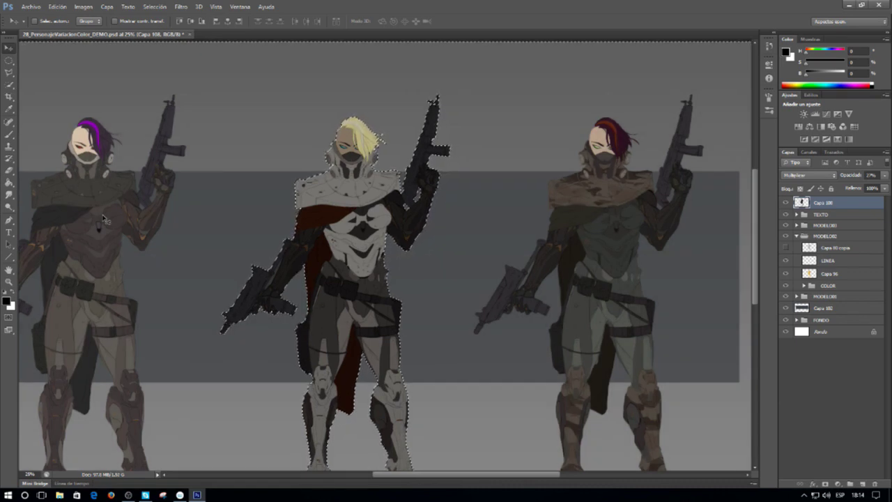
key(ctrl+d)
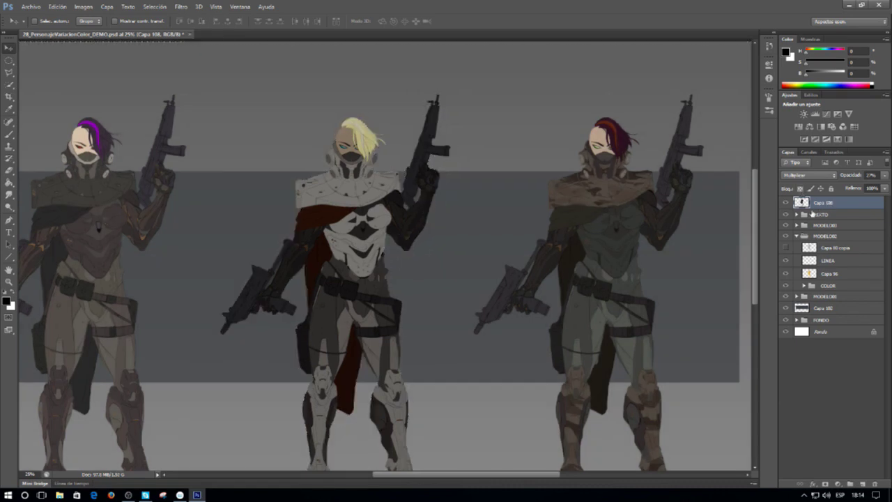
click(826, 276)
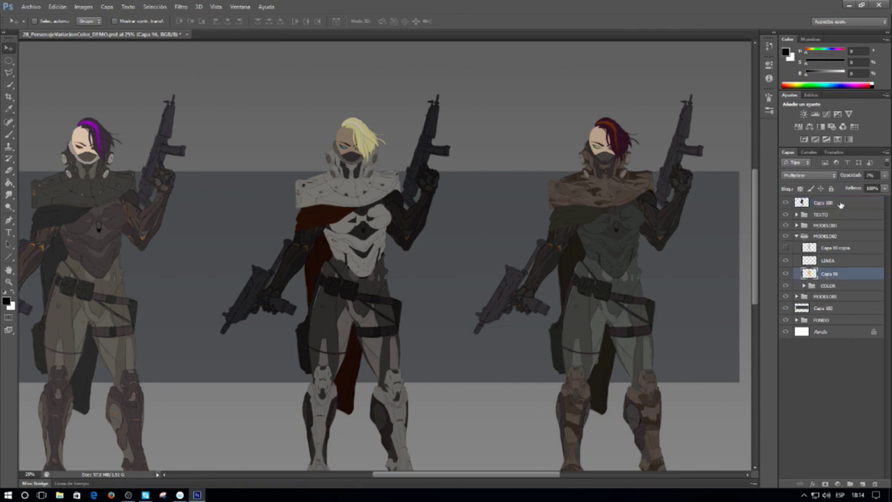
click(802, 204)
Step: Toggle the visibility of Capa 108 repeatedly to compare the second character with and without the darkening
click(786, 203)
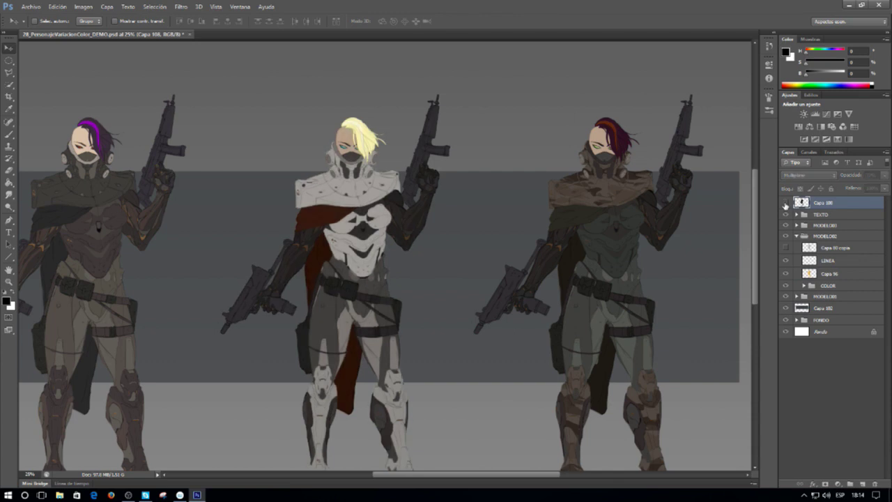
click(786, 203)
click(786, 203)
click(786, 203)
click(786, 203)
click(786, 203)
click(787, 202)
click(788, 203)
click(786, 203)
click(786, 203)
click(787, 203)
click(787, 203)
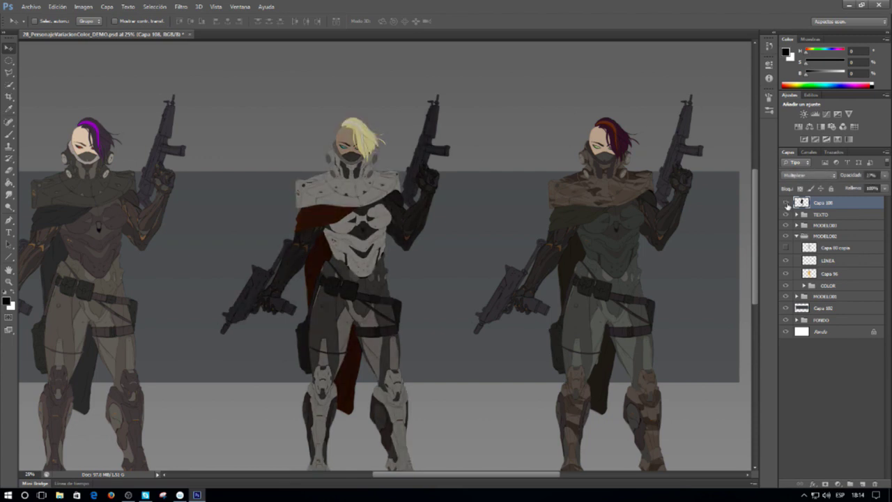
click(786, 203)
click(787, 203)
click(787, 203)
click(786, 203)
Step: Raise the opacity of Capa 108 to 37% and toggle its visibility to check the stronger darkening
click(886, 177)
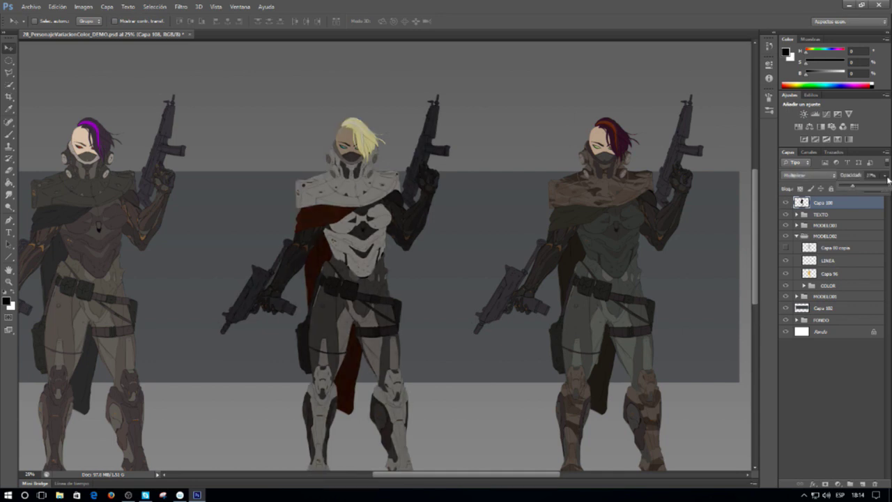
click(858, 187)
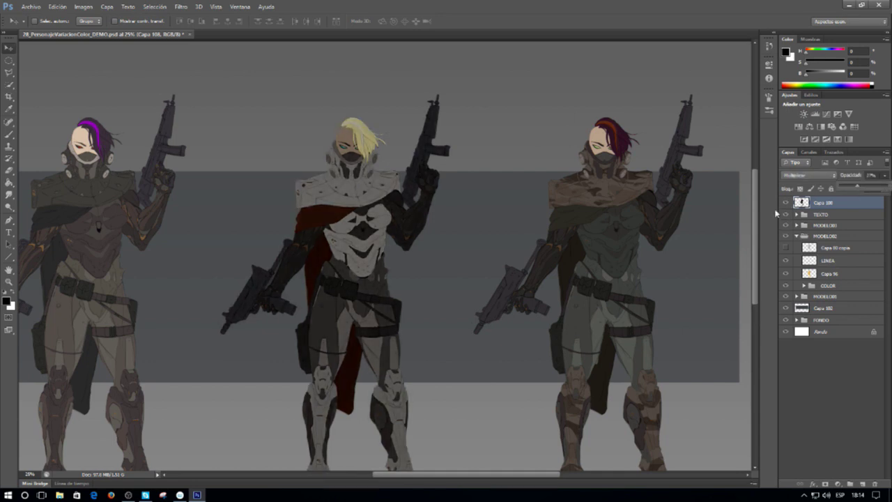
click(788, 204)
click(787, 205)
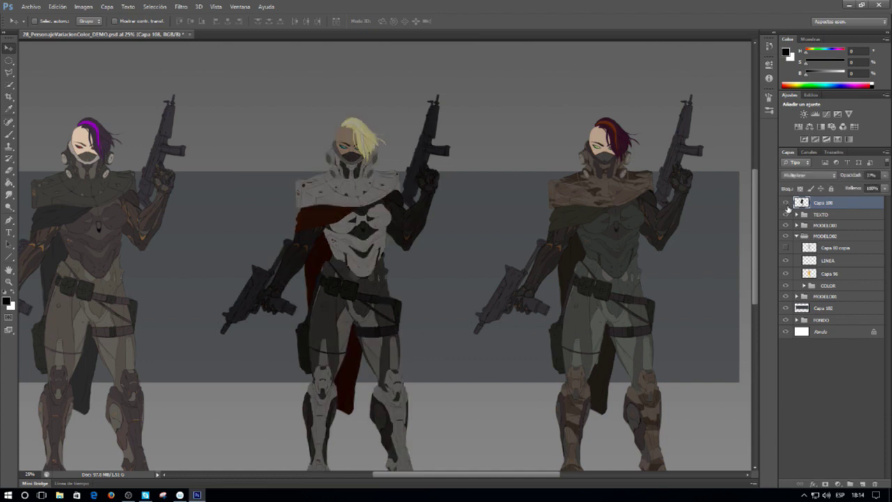
click(787, 204)
click(787, 205)
click(787, 205)
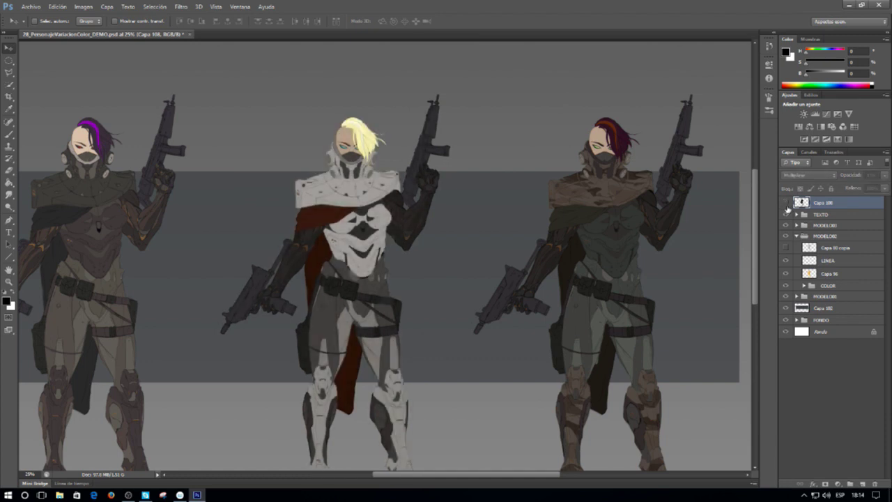
click(787, 204)
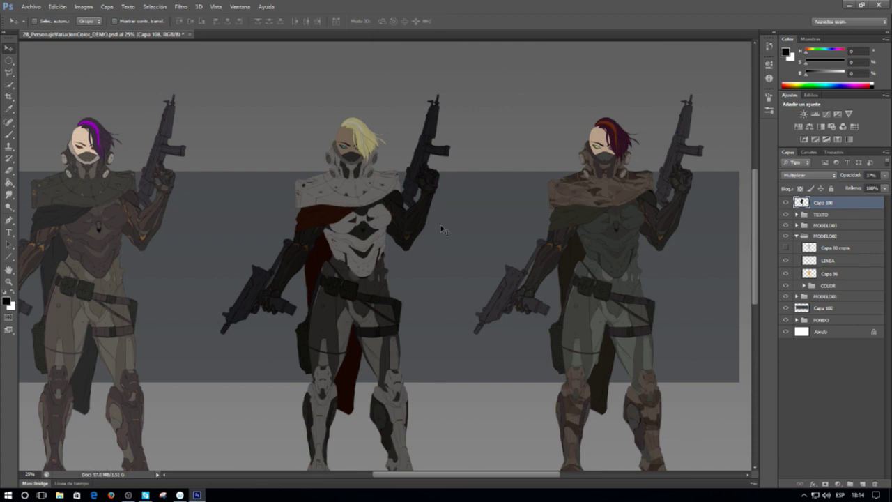
Step: Add a layer mask to Capa 108 and choose the hard round 237 px brush for painting on it
click(826, 485)
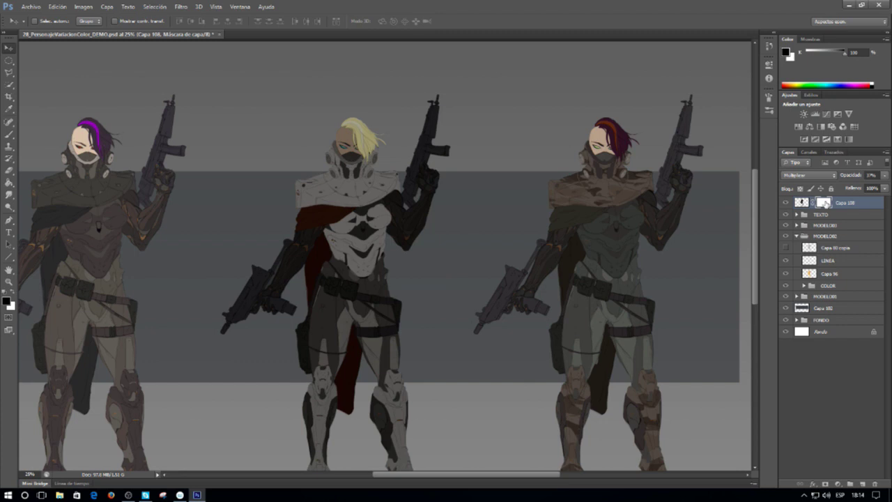
key(b)
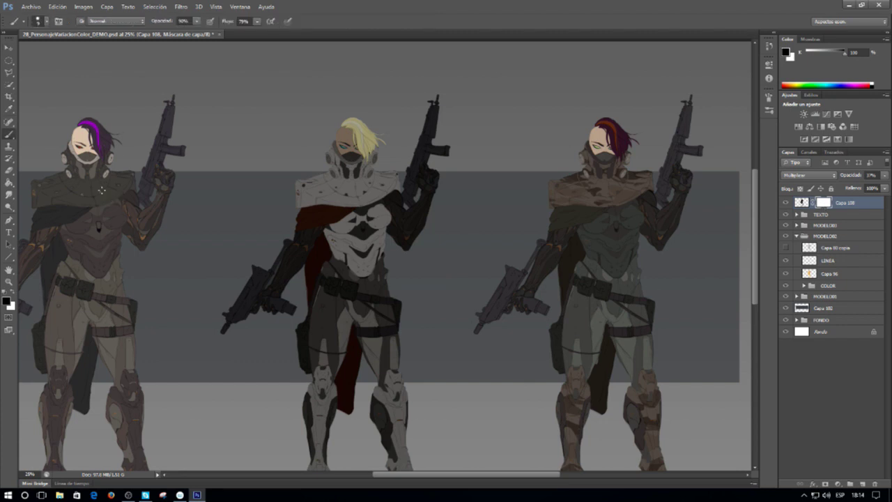
right_click(148, 183)
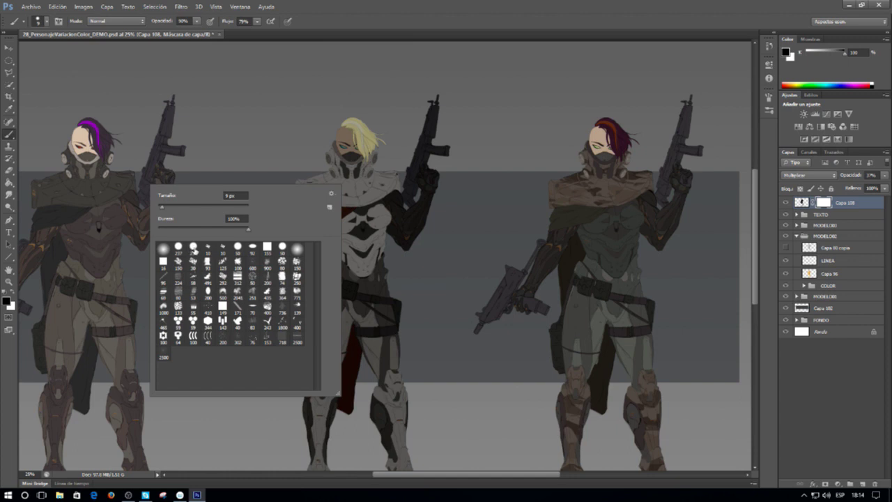
double_click(178, 248)
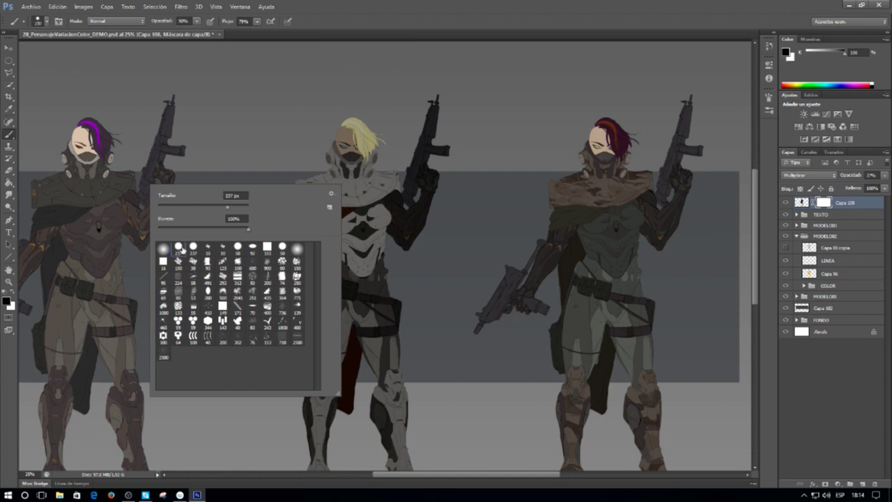
Step: Set the brush's opacity and flow to 100% and check its tip settings
click(197, 22)
drag(198, 33, 286, 37)
click(259, 22)
click(383, 21)
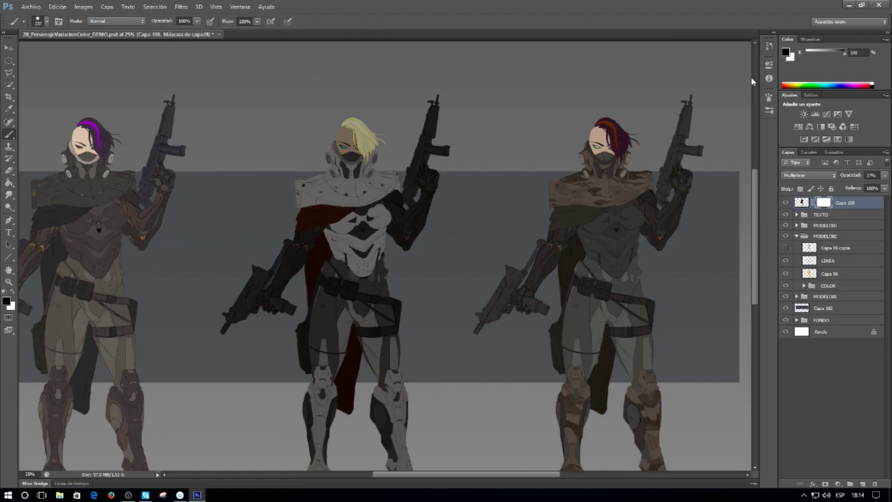
click(770, 95)
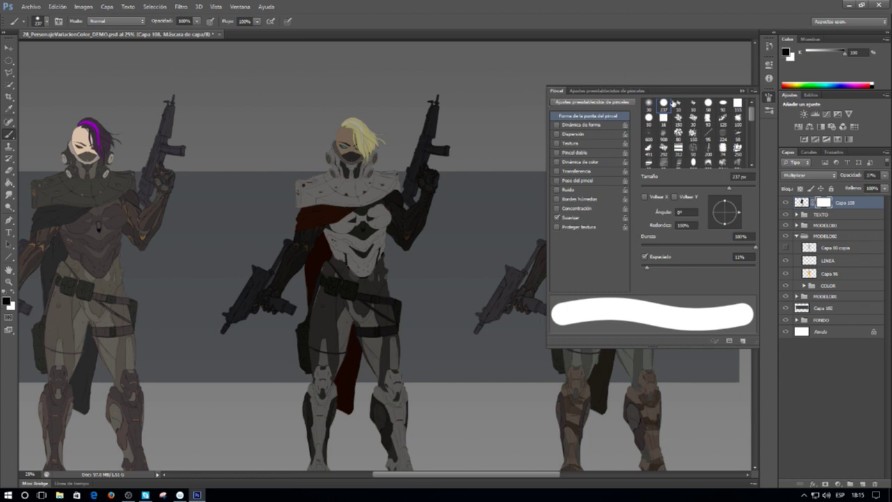
click(742, 92)
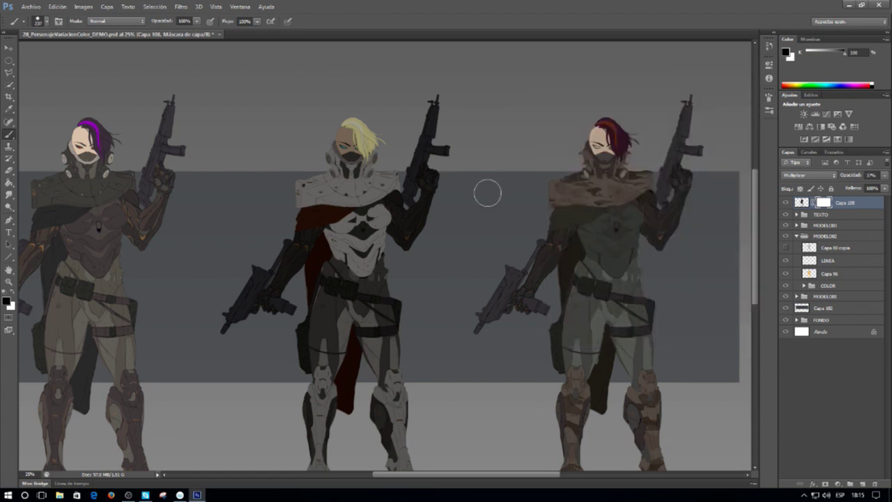
Step: Test the mask on the second character by painting black to remove the darkening and white to restore it, varying the brush size
key(x)
key(ctrl+minus)
drag(272, 196, 311, 196)
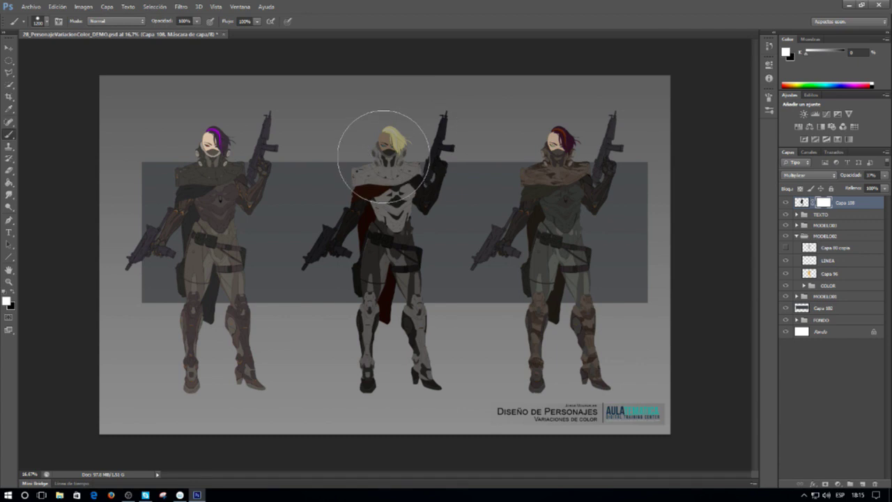
key(x)
mouse_move(388, 144)
mouse_down()
mouse_move(409, 150)
mouse_move(391, 185)
mouse_up()
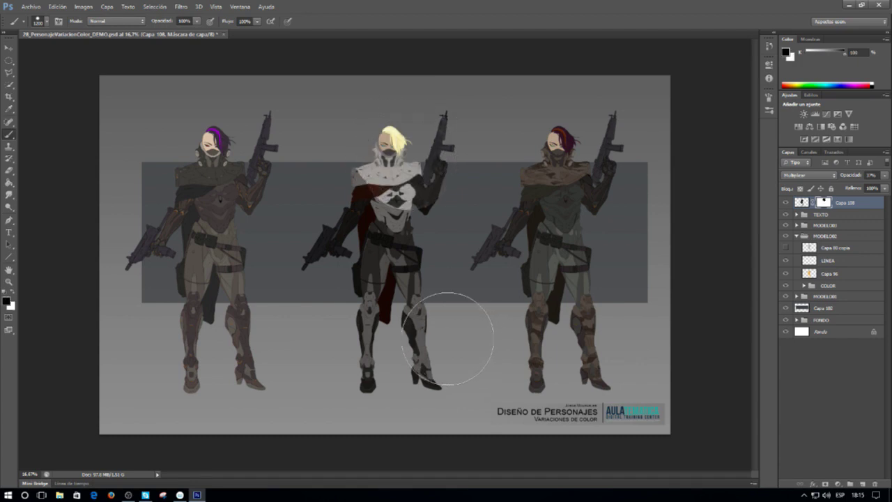
key(x)
drag(393, 223, 404, 189)
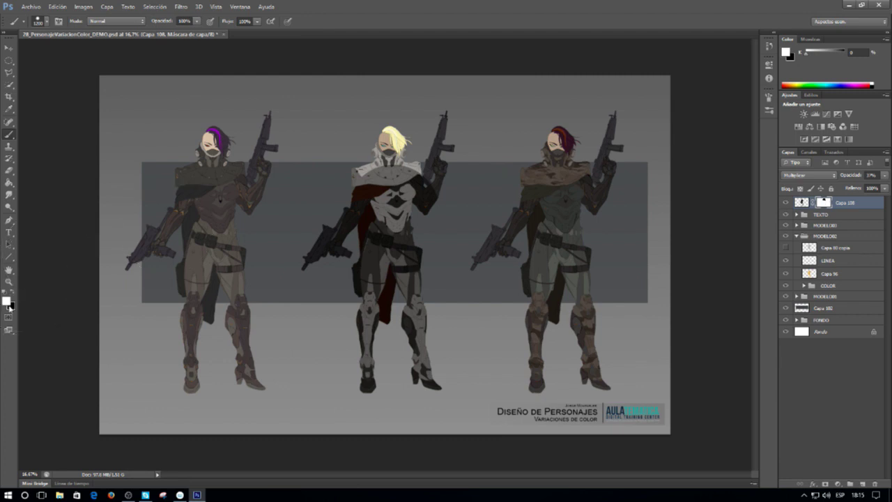
mouse_move(430, 187)
mouse_down()
mouse_move(409, 182)
mouse_move(394, 160)
mouse_up()
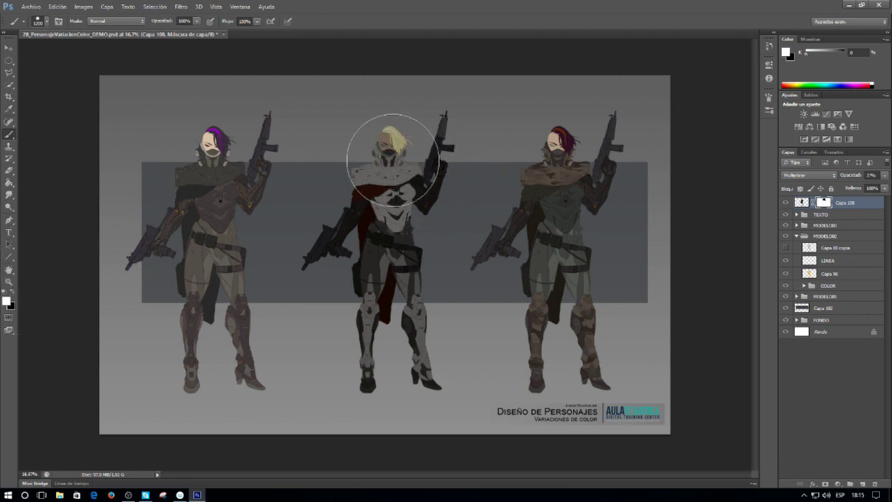
key(x)
drag(398, 265, 375, 175)
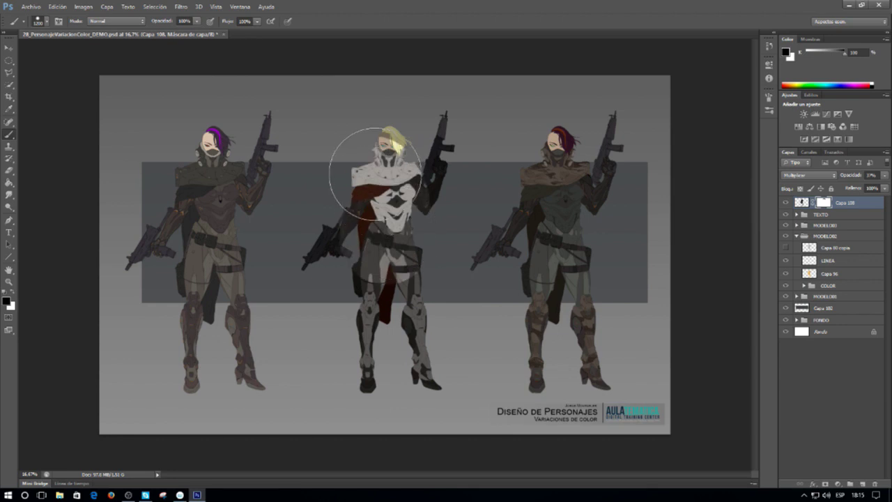
key(x)
mouse_move(387, 297)
mouse_down()
mouse_move(369, 279)
mouse_move(375, 235)
mouse_move(478, 143)
mouse_up()
key(x)
drag(417, 230, 390, 199)
key(bracketleft)
key(bracketleft)
key(bracketleft)
key(bracketleft)
key(bracketleft)
key(bracketleft)
key(bracketleft)
key(bracketleft)
key(bracketleft)
key(bracketleft)
key(bracketleft)
key(bracketleft)
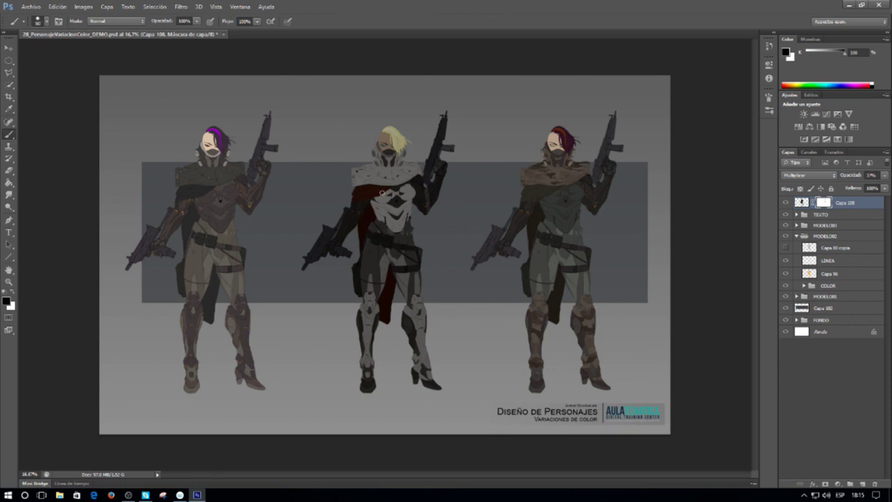
key(x)
key(bracketright)
key(bracketright)
key(bracketright)
key(bracketright)
key(bracketright)
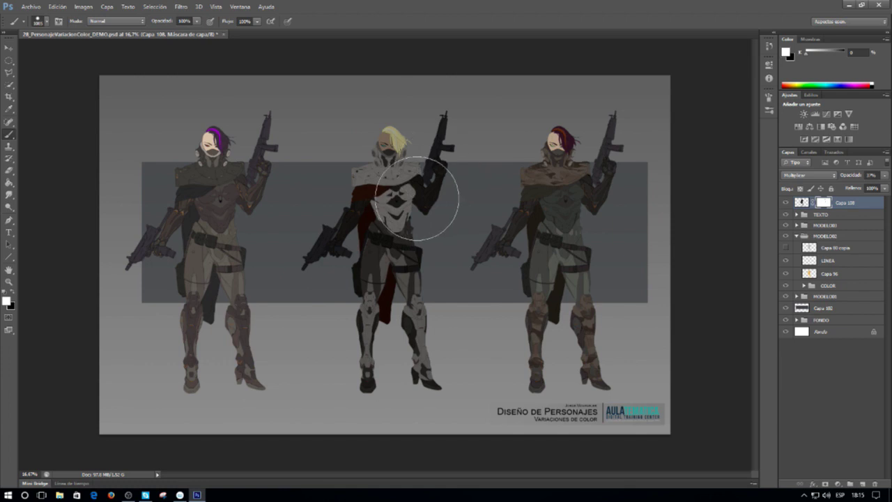
Step: Paint black on the mask with a small brush along the upper edge of the second character's blonde hair to create light areas
key(x)
key(bracketleft)
key(bracketleft)
key(bracketleft)
key(bracketleft)
key(bracketleft)
key(bracketleft)
key(bracketleft)
key(bracketleft)
key(bracketleft)
key(bracketleft)
key(bracketleft)
key(bracketleft)
key(bracketleft)
key(bracketleft)
key(bracketleft)
key(bracketleft)
key(bracketleft)
key(bracketleft)
key(bracketleft)
key(bracketleft)
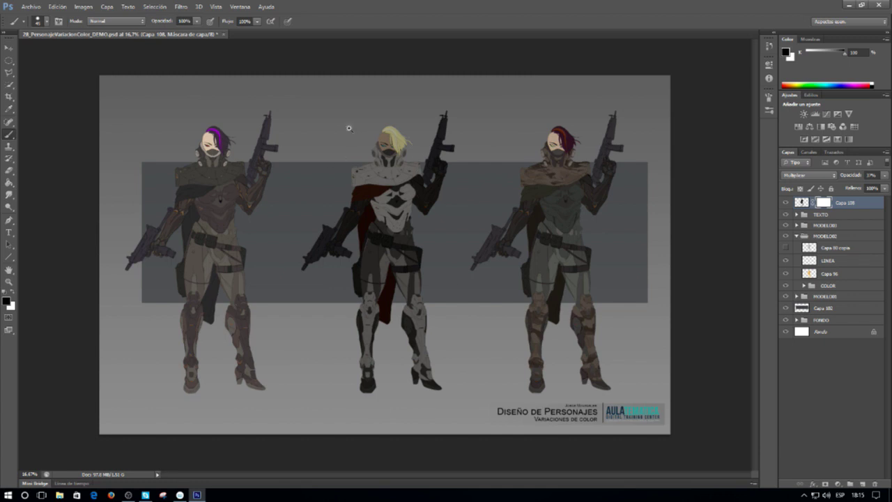
scroll(370, 118, up, 2)
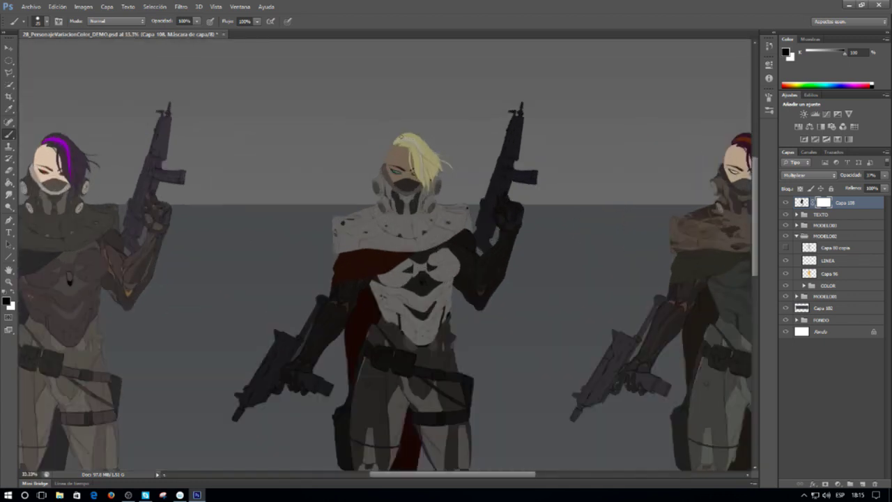
scroll(414, 139, up, 1)
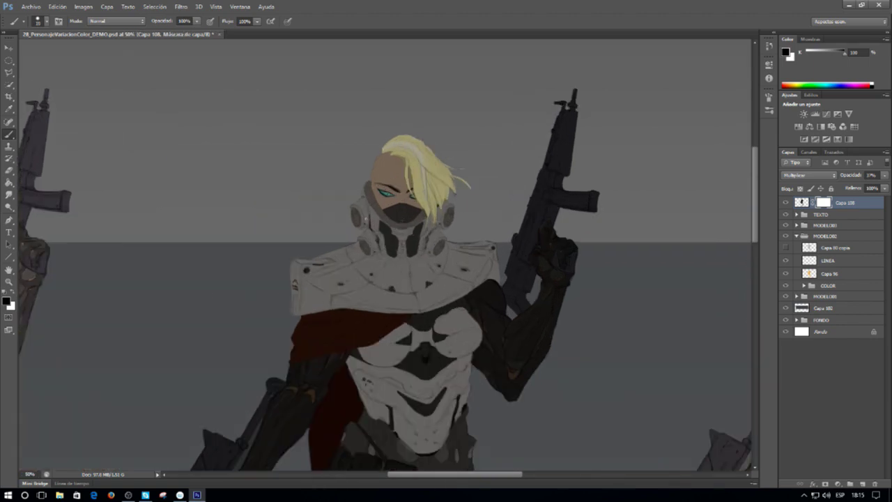
drag(402, 136, 451, 169)
drag(406, 138, 441, 167)
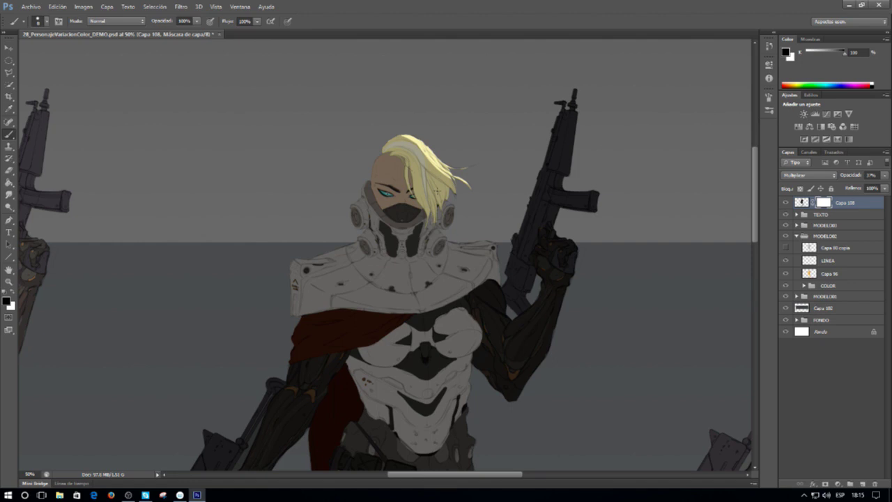
Step: Undo the trial stroke on the front hair and repaint light strands there on the mask
drag(425, 174, 440, 208)
key(ctrl+z)
mouse_move(425, 174)
mouse_down()
mouse_move(440, 212)
mouse_move(444, 189)
mouse_move(435, 194)
mouse_move(440, 208)
mouse_move(350, 177)
mouse_up()
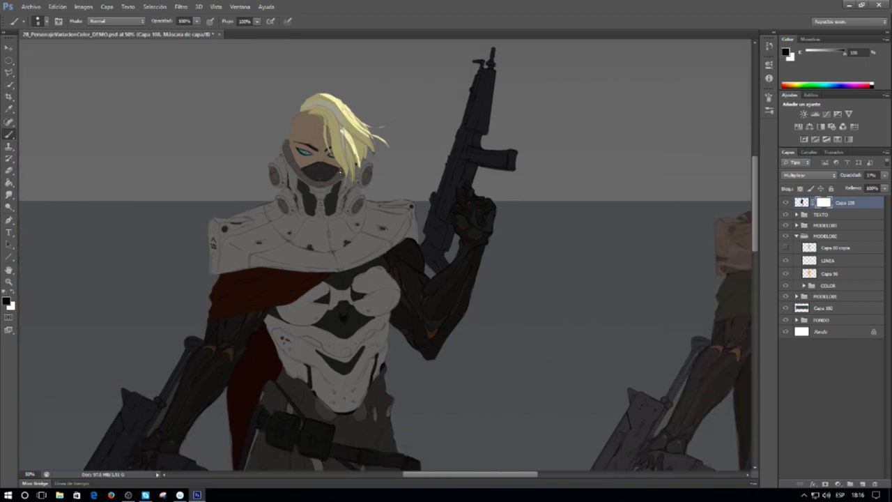
Step: Paint small highlights on the second character's nose and above the eyebrow in the mask, undoing unwanted strokes and reducing the brush size
scroll(307, 143, up, 2)
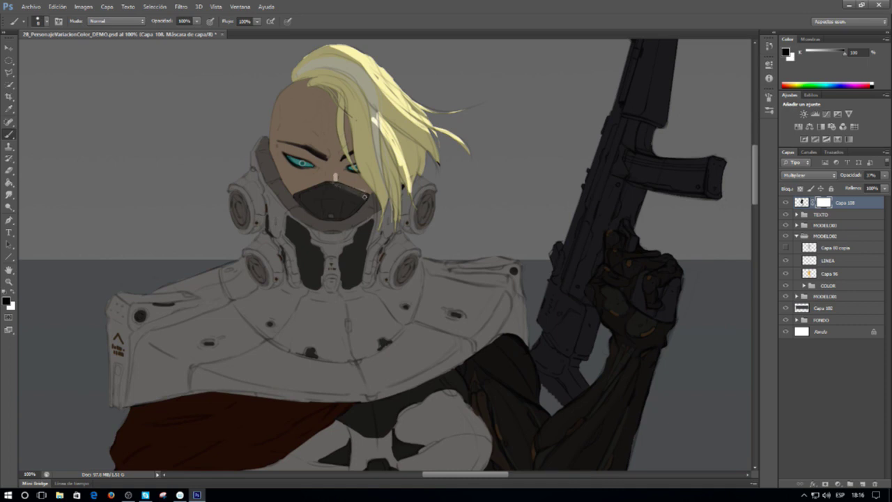
drag(344, 187, 354, 191)
mouse_move(315, 147)
mouse_down()
mouse_move(326, 149)
mouse_move(317, 147)
mouse_up()
key(ctrl+z)
key(bracketleft)
key(bracketleft)
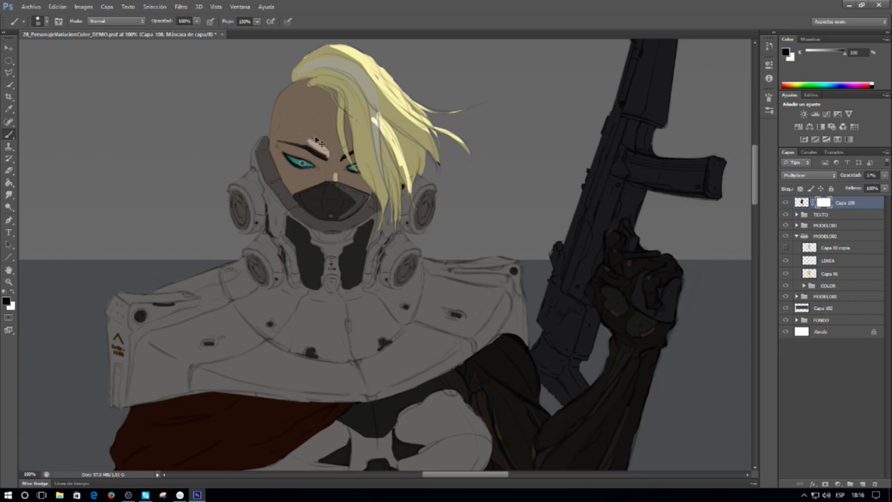
key(ctrl+z)
Step: Paint light along the edges of the mask's round filters beside the hair and the upper rim of the adjacent shoulder armour
mouse_move(420, 179)
mouse_down()
mouse_move(434, 210)
mouse_move(432, 193)
mouse_move(421, 224)
mouse_up()
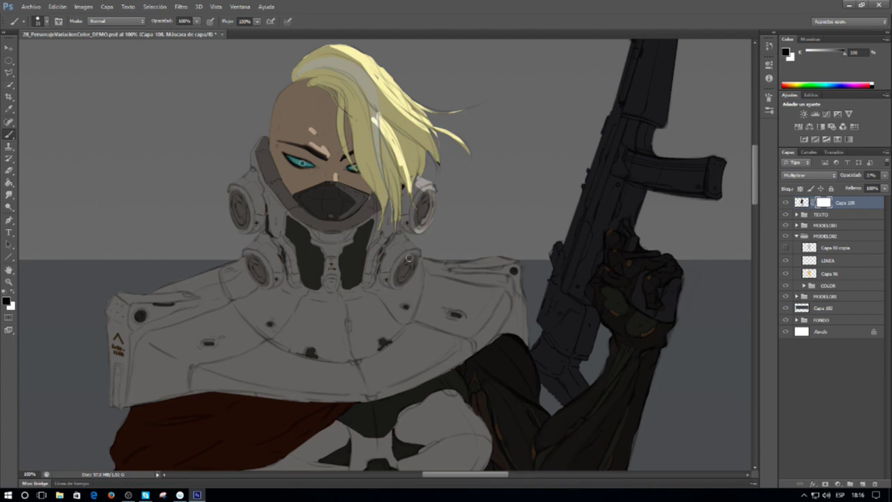
mouse_move(405, 238)
mouse_down()
mouse_move(441, 266)
mouse_move(534, 264)
mouse_up()
mouse_move(437, 261)
mouse_down()
mouse_move(422, 262)
mouse_move(463, 261)
mouse_move(442, 259)
mouse_up()
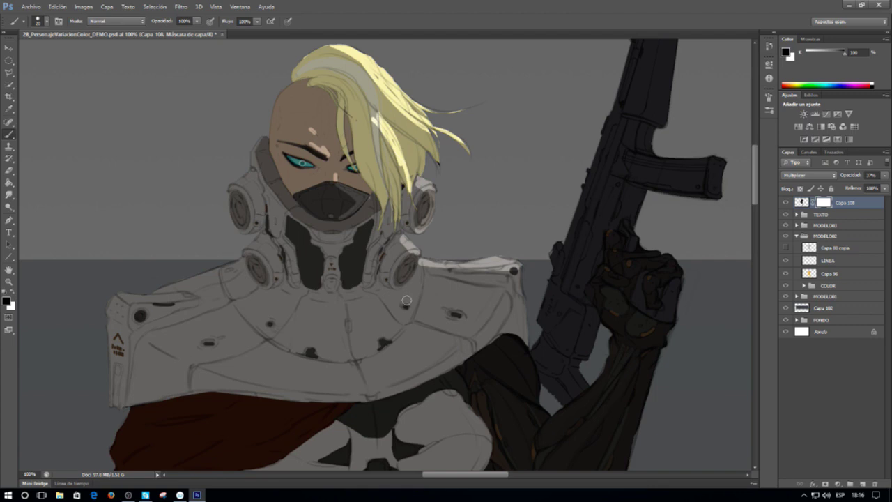
Step: Paint black on the layer mask to light the white collar section below the filter and the upper plane of the adjoining shoulder panel
mouse_move(378, 296)
mouse_down()
mouse_move(409, 322)
mouse_move(416, 302)
mouse_move(399, 291)
mouse_move(414, 283)
mouse_move(401, 309)
mouse_move(411, 291)
mouse_up()
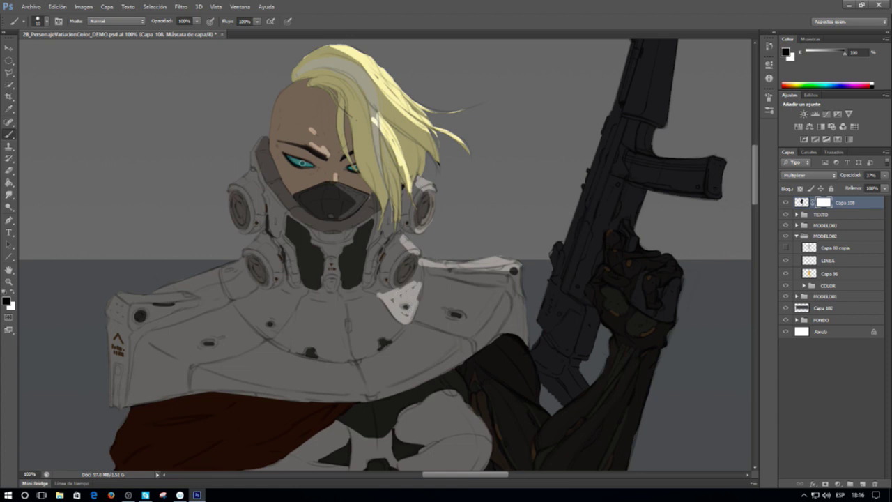
mouse_move(419, 262)
mouse_down()
mouse_move(417, 297)
mouse_move(514, 269)
mouse_up()
drag(425, 279, 492, 276)
mouse_move(421, 304)
mouse_down()
mouse_move(497, 323)
mouse_move(440, 297)
mouse_move(516, 329)
mouse_move(493, 304)
mouse_move(517, 309)
mouse_move(522, 277)
mouse_up()
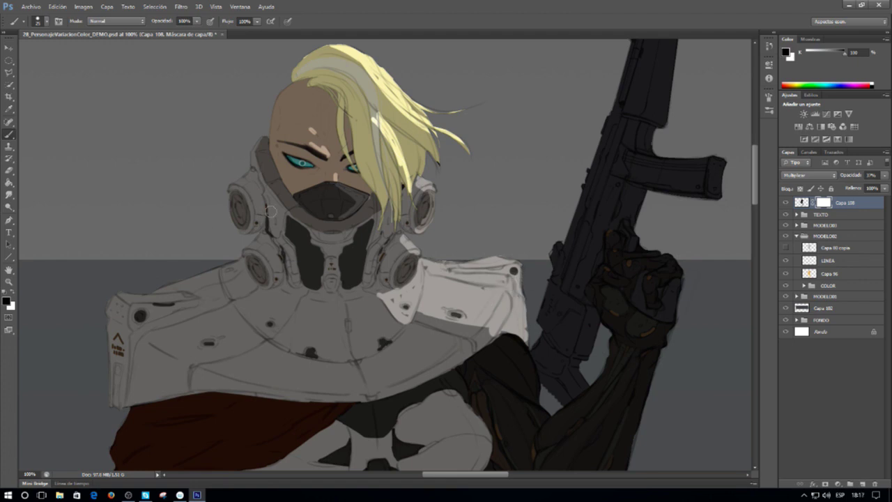
Step: Paint light on the mask's two round filters on the side away from the hair and along the collar rim beneath the face, enlarging the brush
drag(250, 193, 257, 214)
mouse_move(262, 251)
mouse_down()
mouse_move(268, 259)
mouse_move(269, 251)
mouse_up()
key(bracketright)
key(bracketright)
key(bracketright)
drag(299, 213, 333, 228)
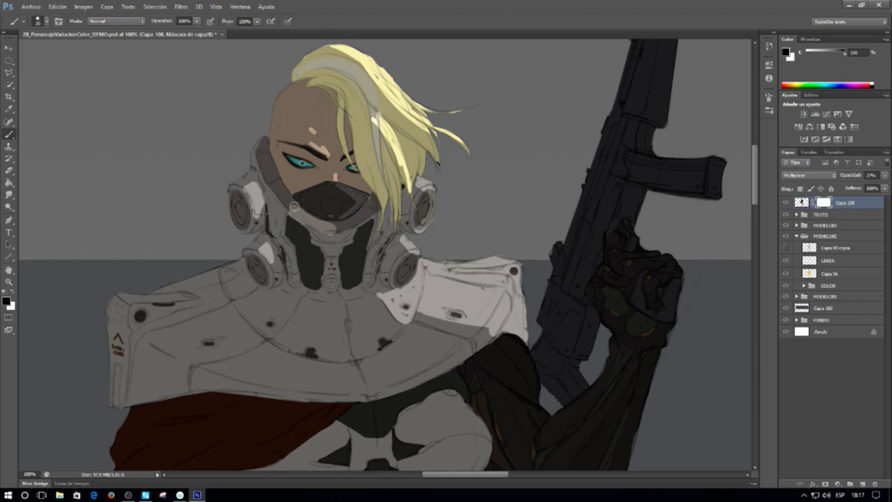
drag(293, 205, 276, 191)
scroll(400, 162, down, 2)
scroll(341, 249, up, 1)
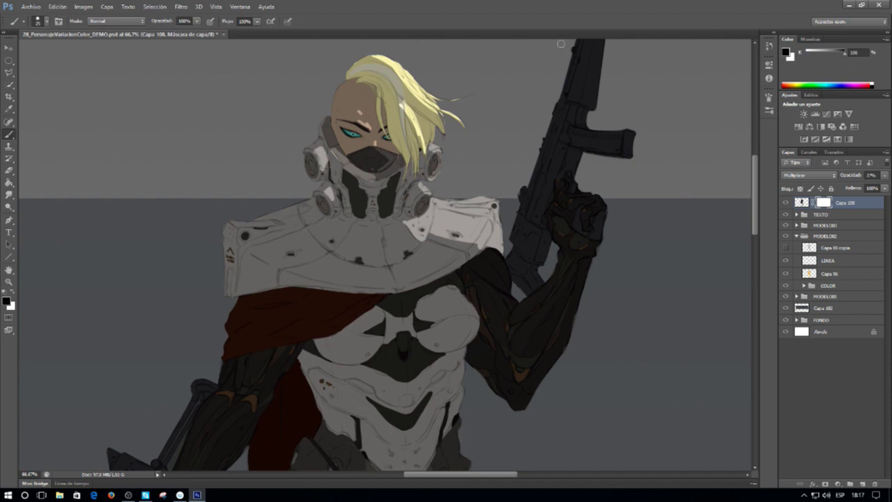
Step: Extend the lit area across the white cape from below the collar to the lit shoulder panel, undoing a stray stroke and filling the outline
drag(429, 240, 477, 245)
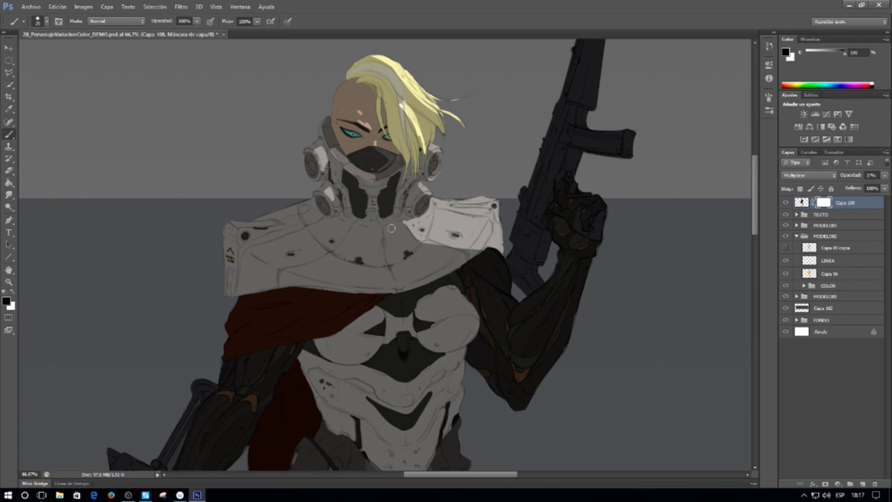
mouse_move(410, 222)
mouse_down()
mouse_move(362, 227)
mouse_move(400, 224)
mouse_move(386, 235)
mouse_move(409, 247)
mouse_up()
key(ctrl+z)
mouse_move(361, 226)
mouse_down()
mouse_move(420, 251)
mouse_move(466, 248)
mouse_up()
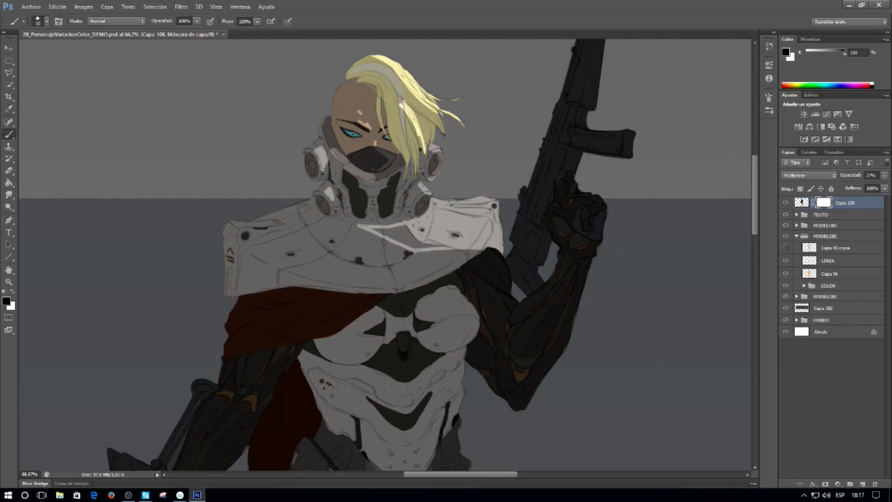
key(bracketright)
drag(383, 233, 422, 242)
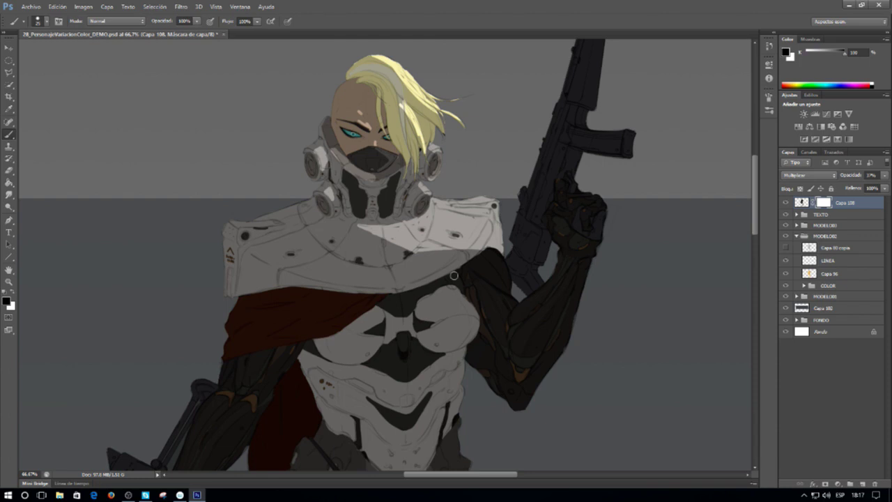
Step: Refine the lower edge of the cape's lit area on the layer mask, alternating between black and white paint
key(x)
key(x)
key(x)
key(x)
key(x)
key(x)
key(x)
key(x)
key(x)
key(x)
key(x)
drag(450, 252, 427, 243)
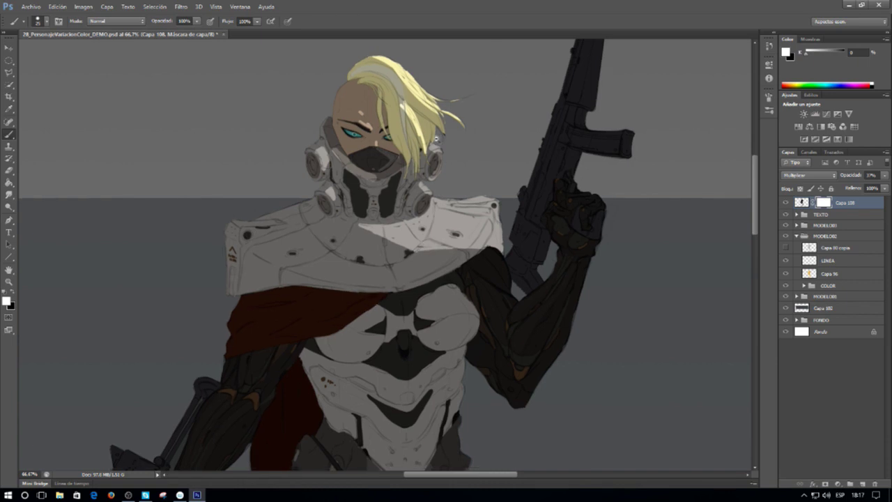
scroll(437, 138, down, 2)
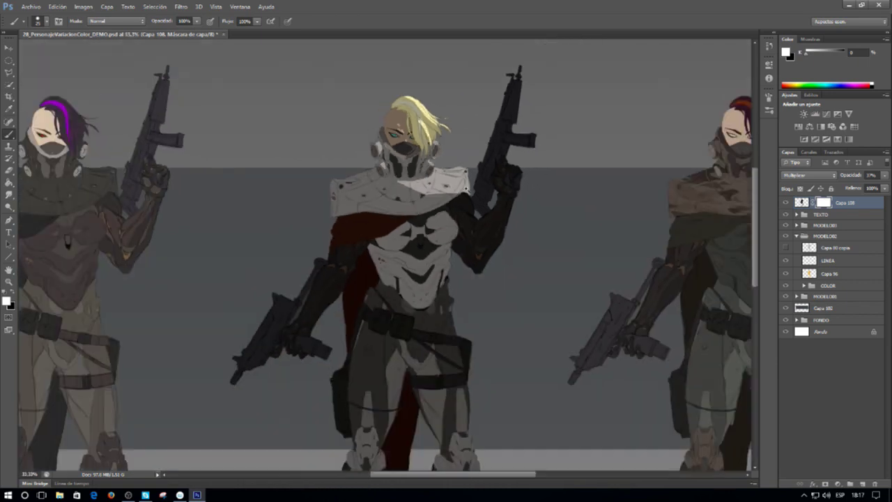
scroll(454, 179, up, 2)
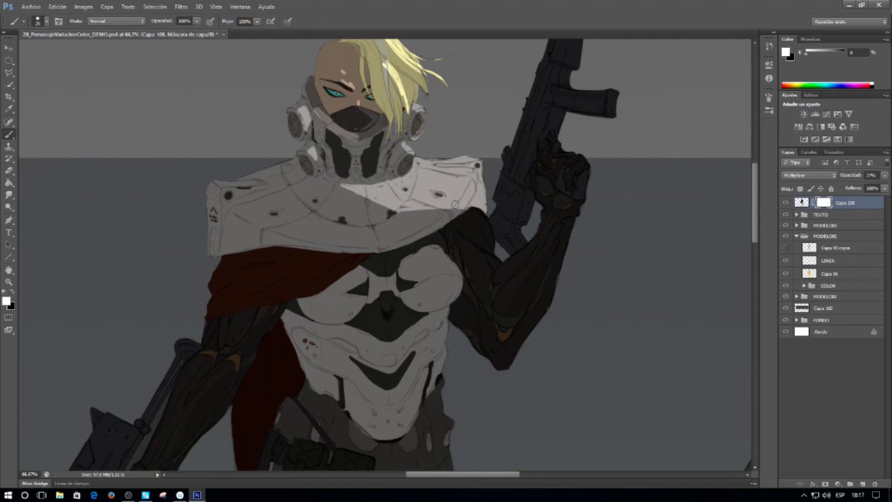
key(x)
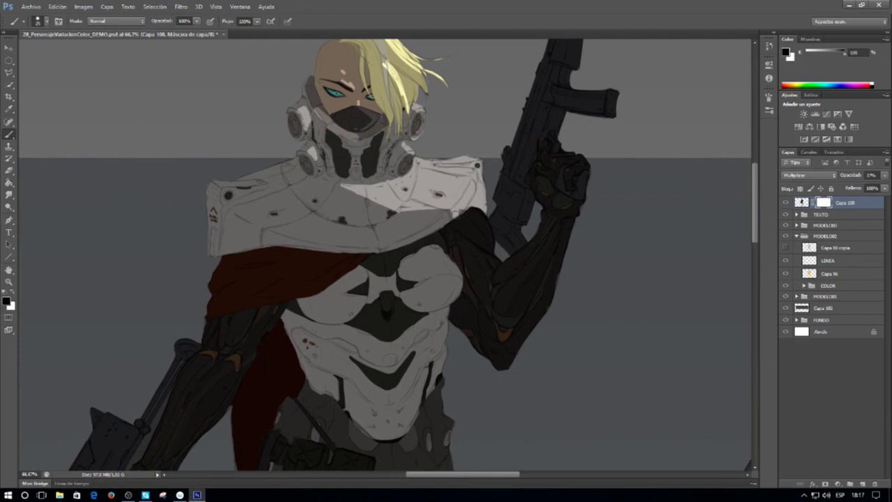
Step: Paint a rounded light patch on the upper part of the breastplate on the raised-arm side
scroll(518, 173, down, 1)
drag(532, 155, 481, 182)
scroll(352, 255, up, 1)
drag(357, 234, 338, 200)
mouse_move(387, 232)
mouse_down()
mouse_move(406, 246)
mouse_move(383, 231)
mouse_move(373, 247)
mouse_move(390, 252)
mouse_move(399, 241)
mouse_move(402, 249)
mouse_up()
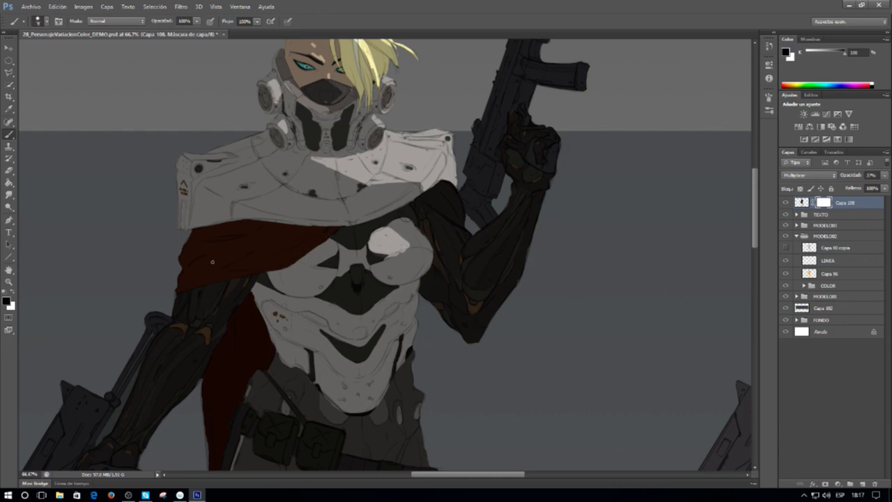
Step: Try painting light over the folds of the red cloth below the white cape, and undo those strokes
mouse_move(225, 266)
mouse_down()
mouse_move(279, 251)
mouse_move(271, 248)
mouse_up()
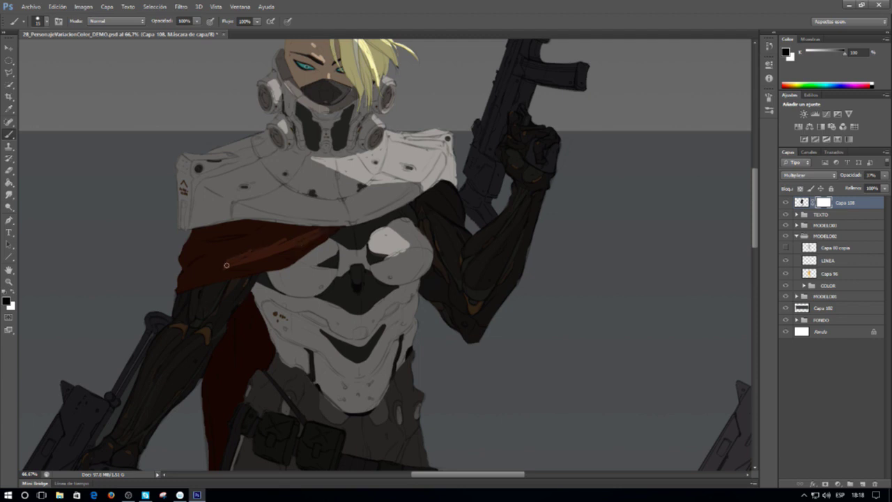
mouse_move(225, 265)
mouse_down()
mouse_move(211, 267)
mouse_move(215, 256)
mouse_move(267, 241)
mouse_move(255, 226)
mouse_move(268, 230)
mouse_move(255, 239)
mouse_move(301, 235)
mouse_up()
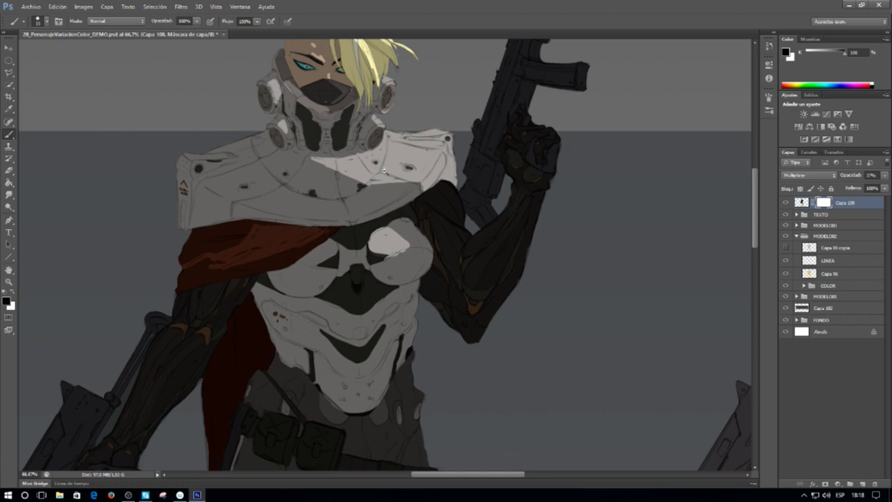
scroll(384, 170, down, 2)
key(ctrl+alt+z)
key(ctrl+alt+z)
key(ctrl+alt+z)
key(ctrl+alt+z)
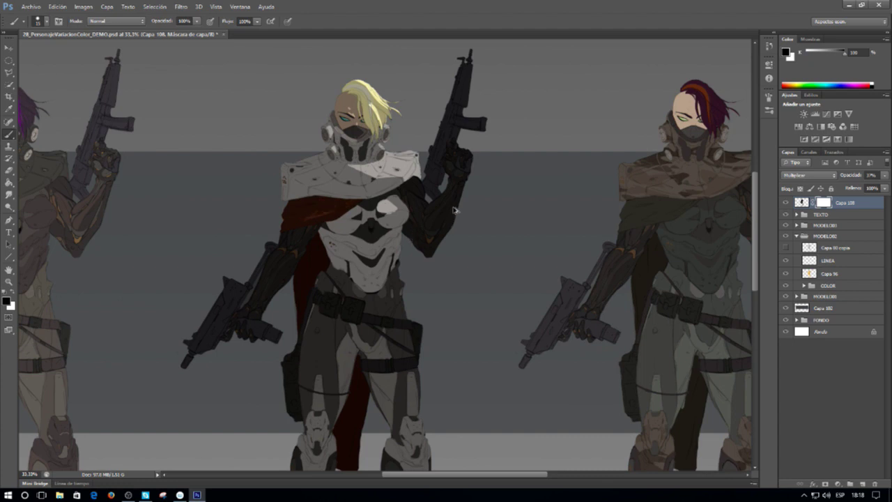
Step: Extend the lit area on the white cape and paint thin light along the outer edges of the raised rifle and arm
scroll(366, 172, up, 1)
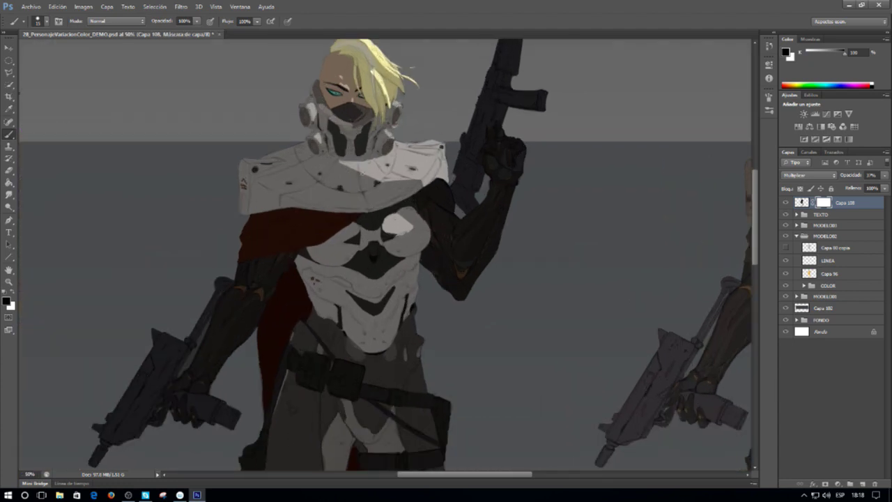
mouse_move(345, 166)
mouse_down()
mouse_move(355, 182)
mouse_move(368, 174)
mouse_move(405, 190)
mouse_move(416, 184)
mouse_move(411, 194)
mouse_move(421, 188)
mouse_up()
drag(488, 131, 367, 215)
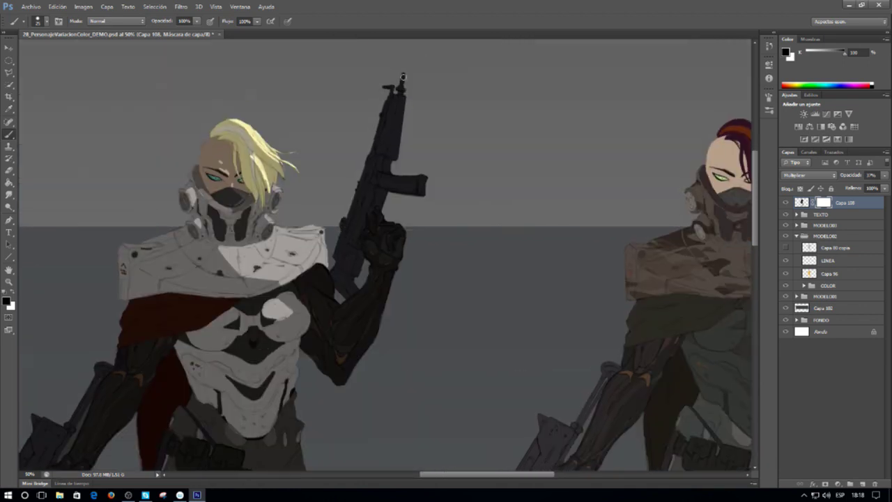
drag(406, 100, 392, 155)
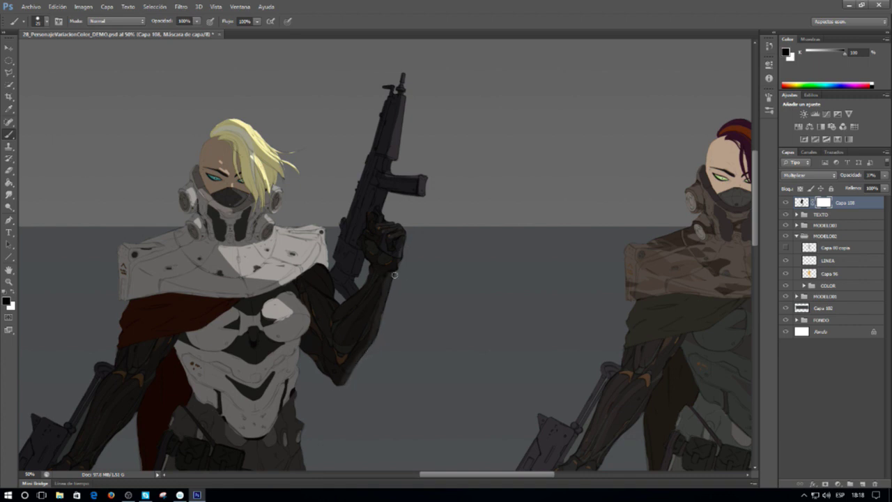
drag(390, 316, 427, 300)
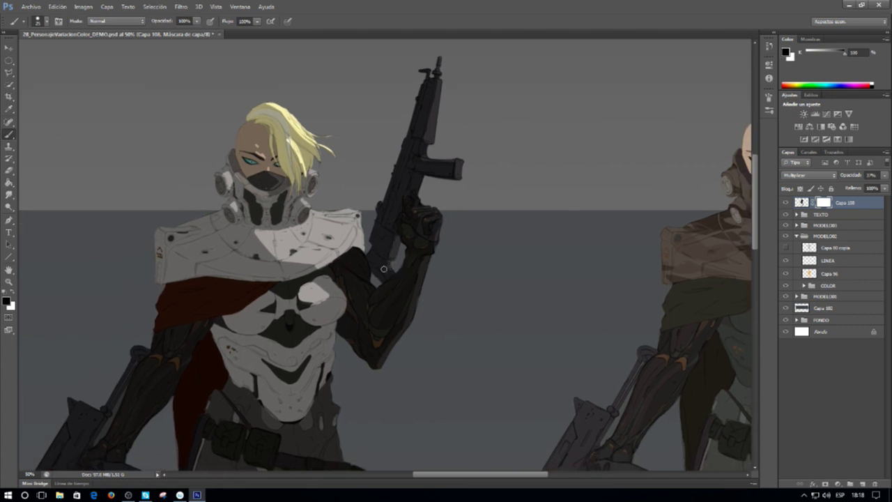
drag(322, 307, 328, 265)
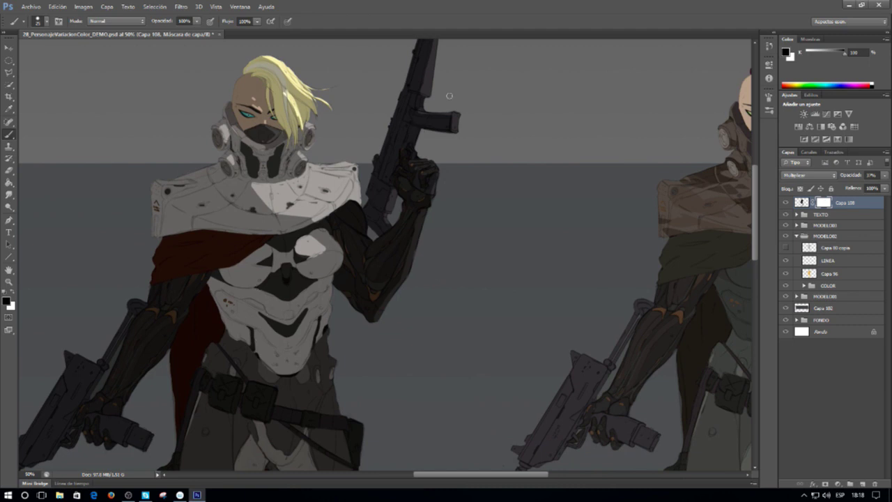
Step: Outline a diagonal light shape across the chest armour and fill it in with a larger brush
mouse_move(301, 261)
mouse_down()
mouse_move(260, 306)
mouse_move(235, 306)
mouse_move(232, 287)
mouse_move(307, 232)
mouse_up()
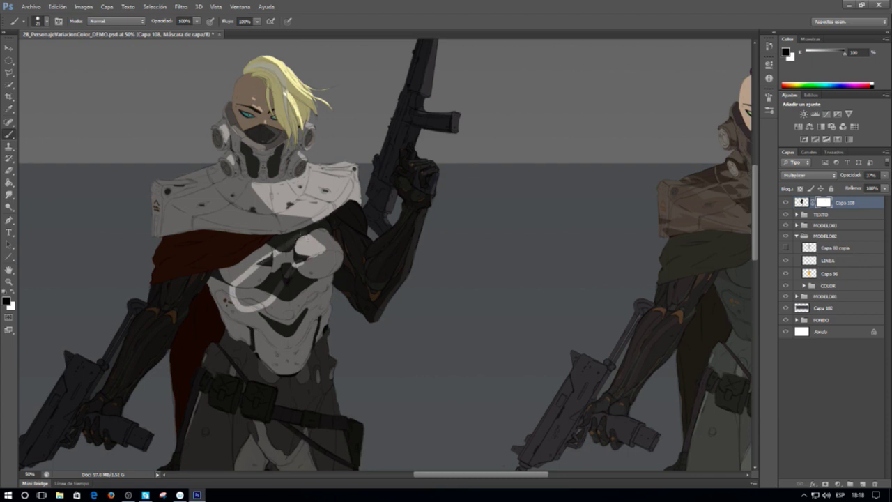
key(bracketright)
key(bracketright)
key(bracketright)
drag(240, 290, 243, 283)
mouse_move(278, 256)
mouse_down()
mouse_move(269, 292)
mouse_move(286, 255)
mouse_up()
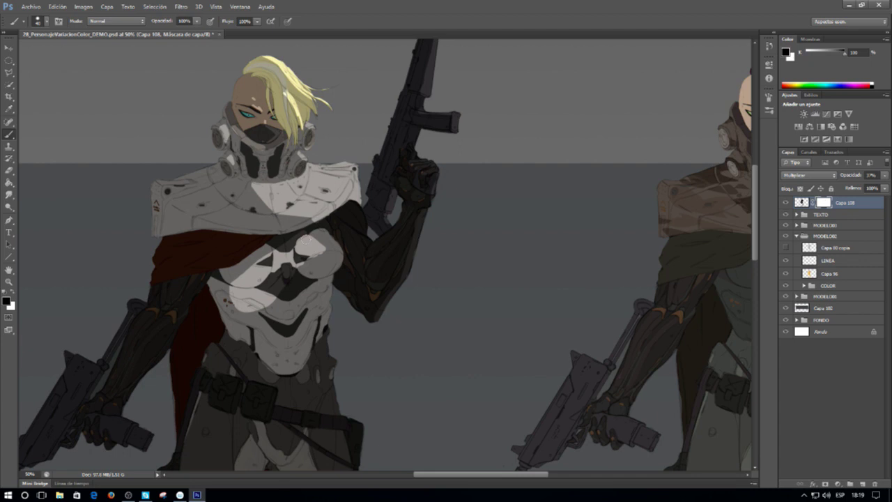
Step: Paint light on the upper plane of the lowered forearm, below the elbow
scroll(426, 211, down, 2)
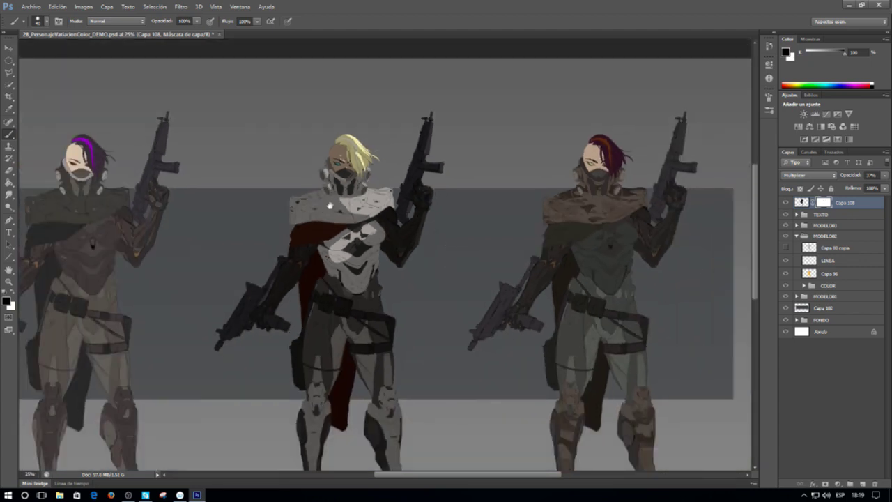
scroll(366, 237, up, 2)
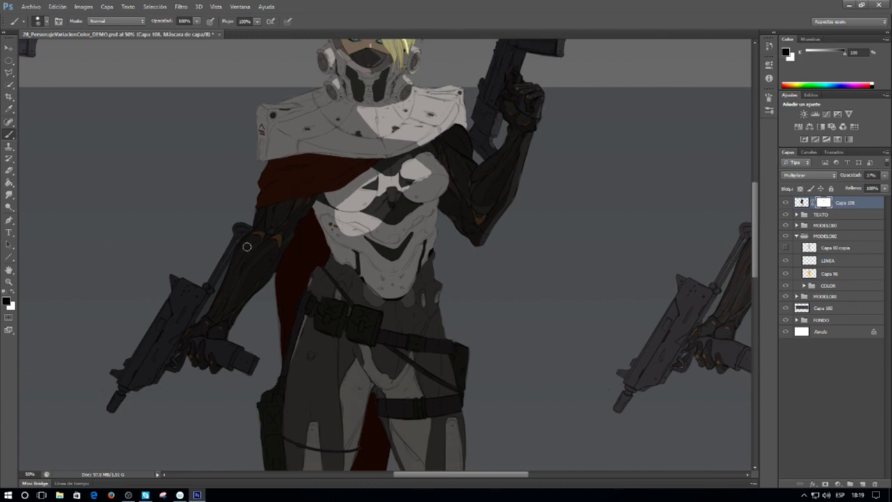
mouse_move(279, 237)
mouse_down()
mouse_move(228, 307)
mouse_move(276, 253)
mouse_move(276, 242)
mouse_move(241, 290)
mouse_move(254, 256)
mouse_move(265, 257)
mouse_move(271, 245)
mouse_move(247, 274)
mouse_move(272, 244)
mouse_move(252, 267)
mouse_up()
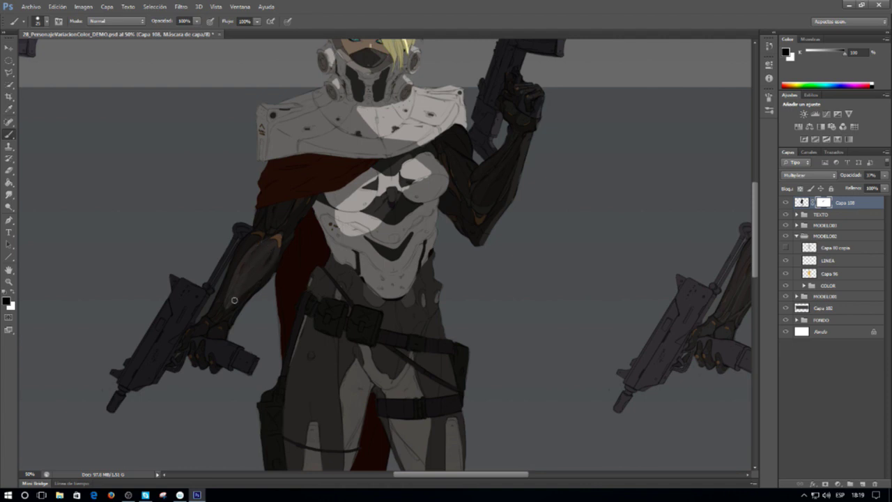
Step: Paint light along the lower side edge of the torso armour and on the inner thigh panel beside the red cloth
alt+click(335, 251)
alt+click(335, 251)
drag(407, 241, 404, 184)
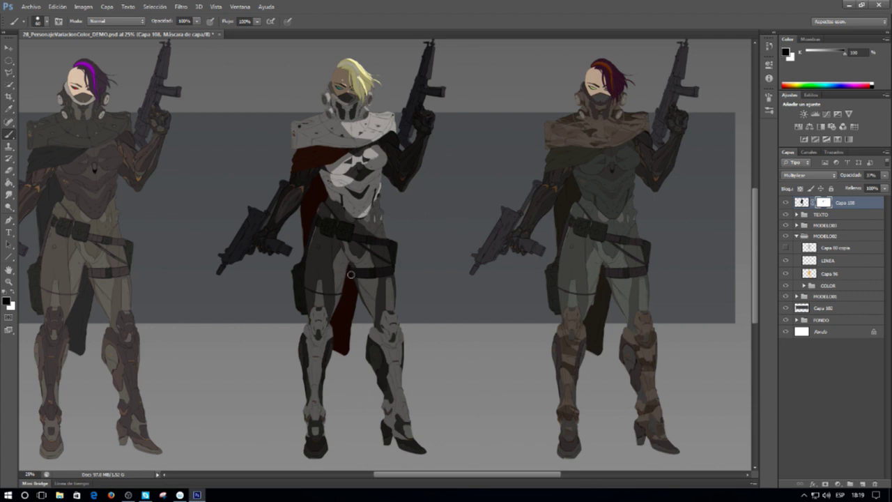
mouse_move(337, 255)
mouse_down()
mouse_move(336, 302)
mouse_move(340, 271)
mouse_up()
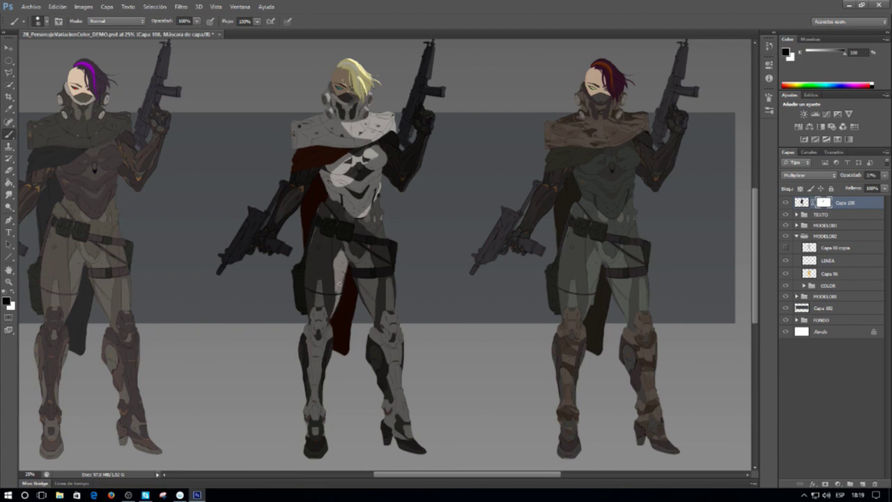
key(ctrl+minus)
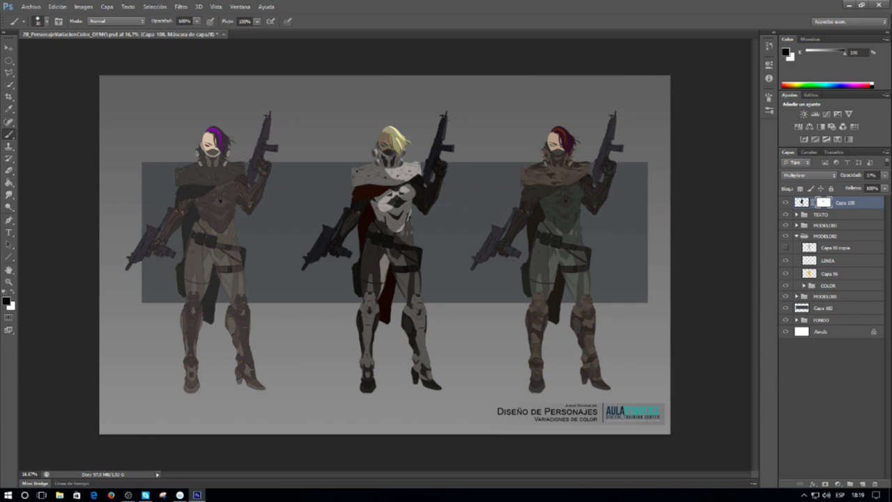
Step: Paint light down the knee guard, shin and boot of the leg whose foot is turned sideways
scroll(417, 266, up, 2)
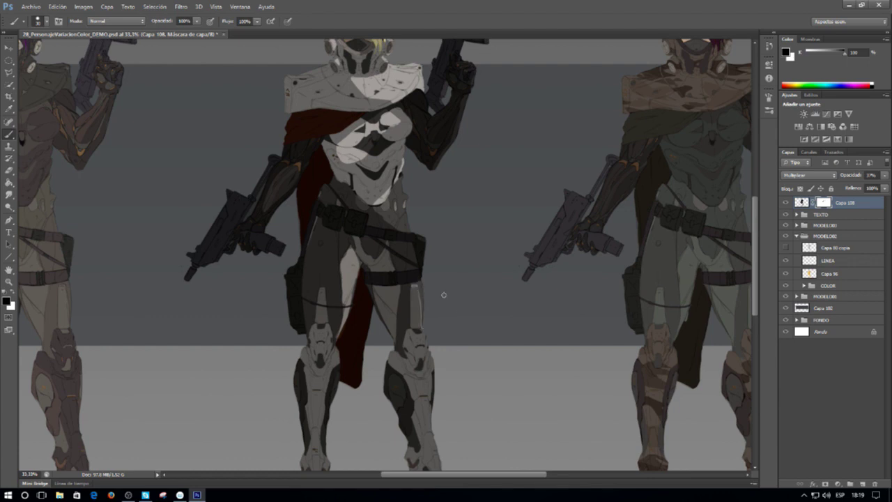
mouse_move(423, 328)
mouse_down()
mouse_move(426, 373)
mouse_move(440, 363)
mouse_move(438, 396)
mouse_move(441, 361)
mouse_move(458, 400)
mouse_move(468, 320)
mouse_up()
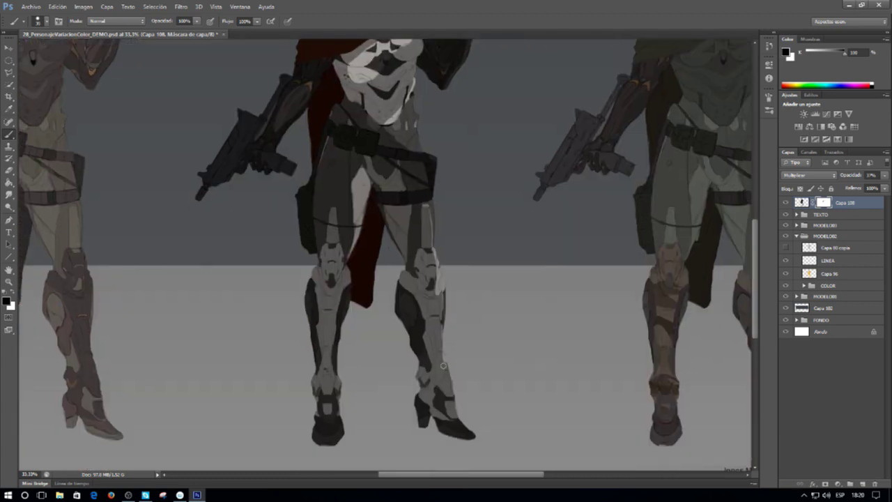
drag(422, 252, 433, 270)
mouse_move(442, 297)
mouse_down()
mouse_move(448, 352)
mouse_move(431, 305)
mouse_move(448, 374)
mouse_up()
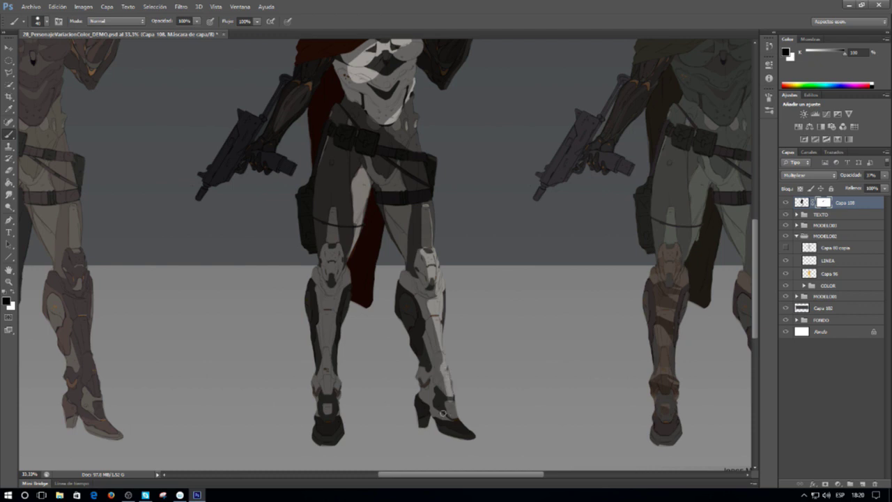
mouse_move(447, 411)
mouse_down()
mouse_move(459, 418)
mouse_move(446, 424)
mouse_up()
scroll(521, 322, down, 1)
scroll(382, 282, up, 1)
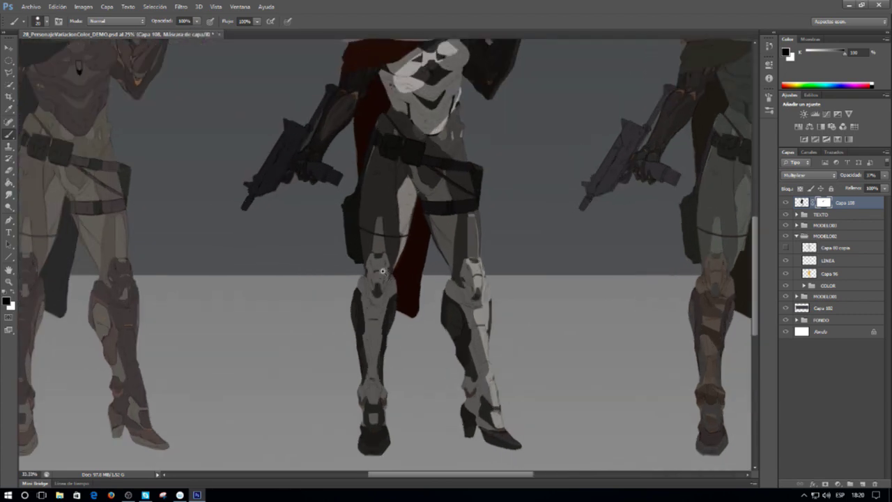
Step: Light the narrow thigh strip and knee guard of the other leg on the mask, undoing unwanted strokes
scroll(383, 271, up, 2)
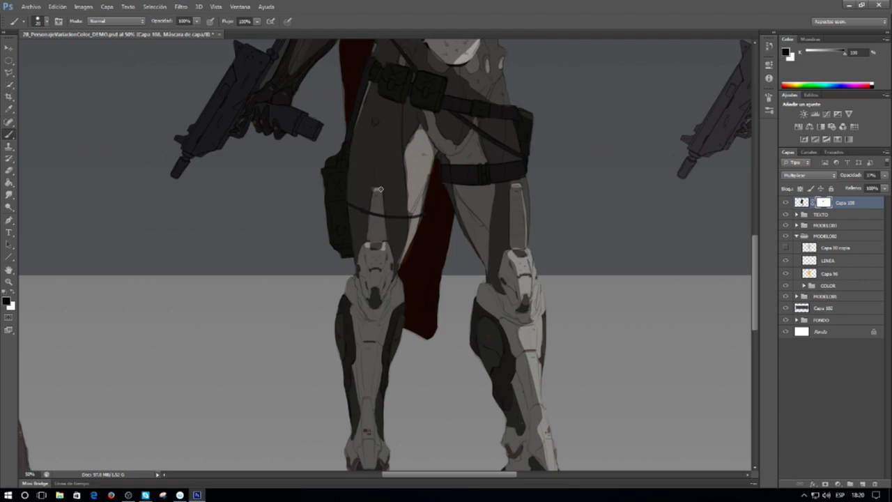
drag(380, 194, 384, 233)
key(ctrl+z)
key(ctrl+z)
key(ctrl+z)
alt+click(431, 250)
ctrl+click(381, 292)
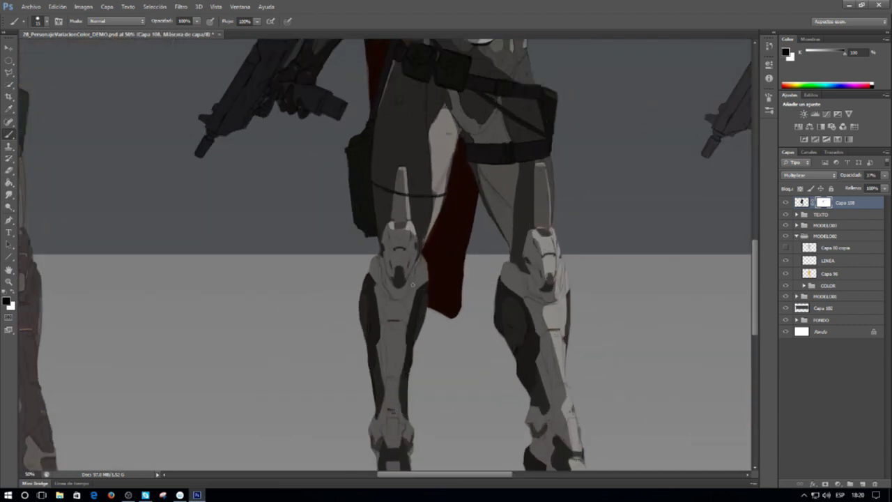
mouse_move(419, 261)
mouse_down()
mouse_move(408, 300)
mouse_move(422, 283)
mouse_up()
alt+click(462, 210)
drag(466, 213, 394, 255)
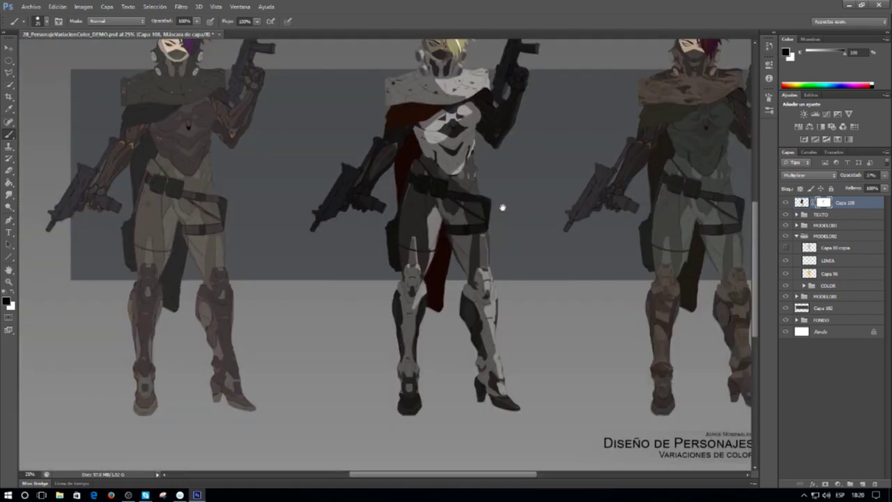
drag(502, 205, 503, 294)
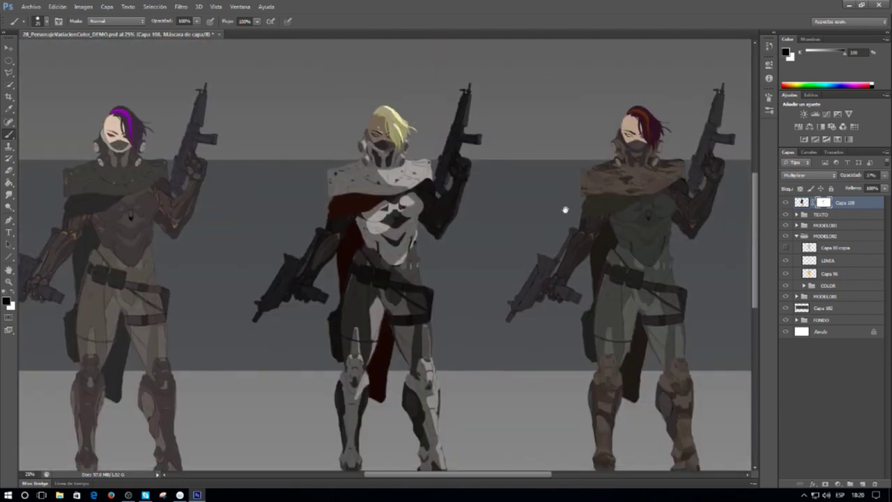
scroll(427, 189, up, 3)
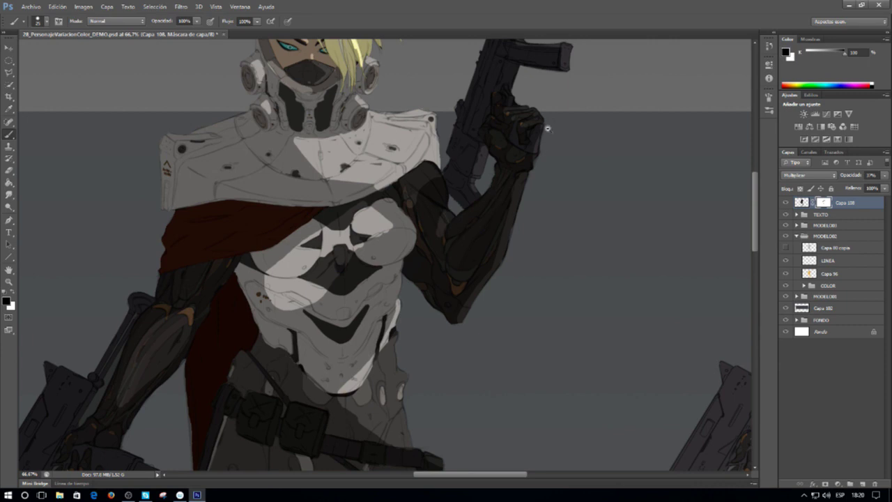
Step: Examine the second character's light and shadow shapes from head to boots, comparing the figure with the other two variations
scroll(560, 127, down, 1)
scroll(560, 127, down, 2)
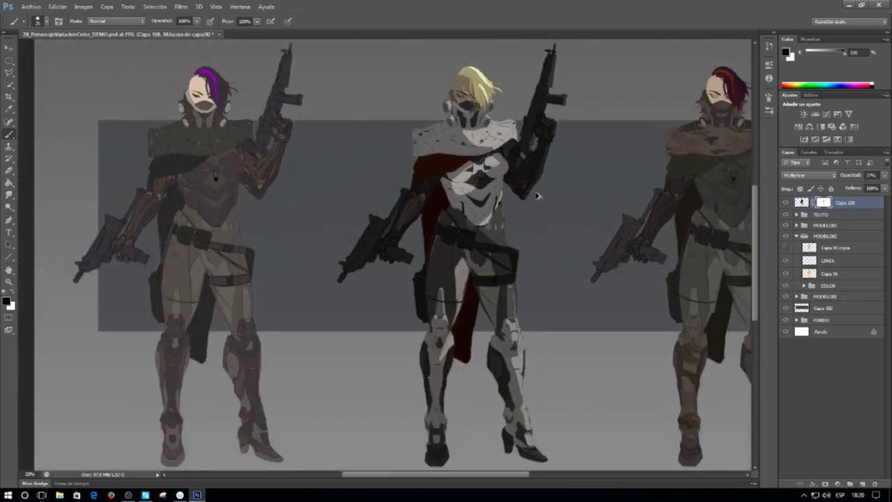
scroll(519, 138, up, 2)
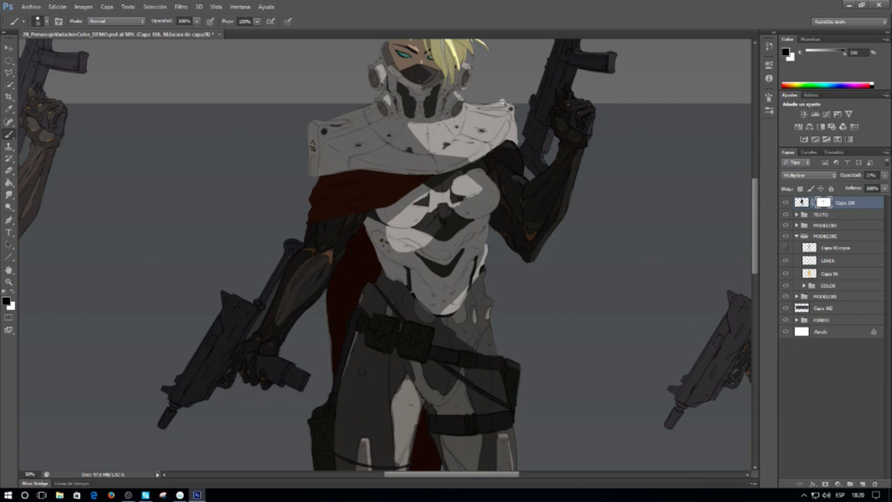
scroll(503, 101, down, 2)
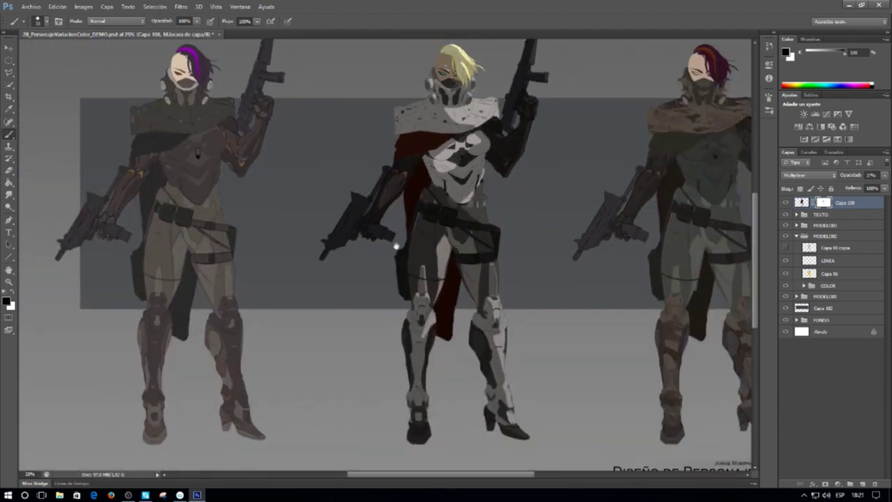
drag(396, 245, 266, 231)
scroll(342, 357, up, 1)
drag(273, 364, 261, 311)
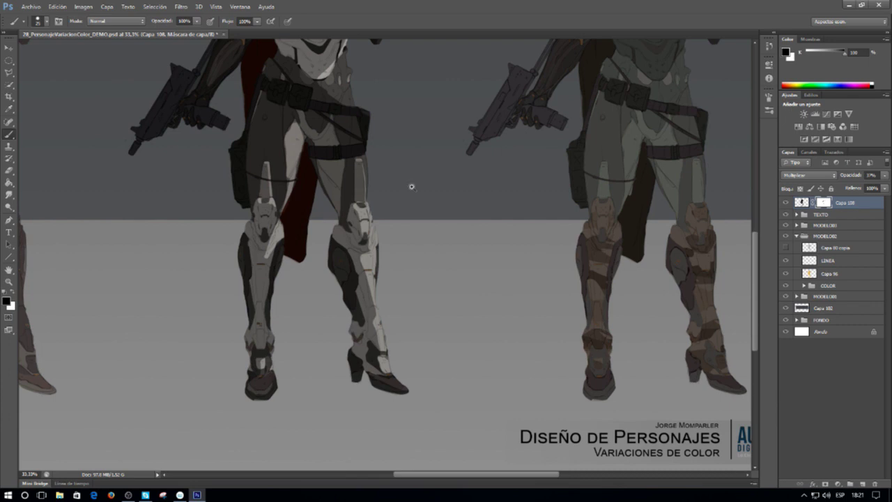
scroll(429, 128, down, 1)
drag(402, 82, 430, 147)
scroll(460, 126, down, 1)
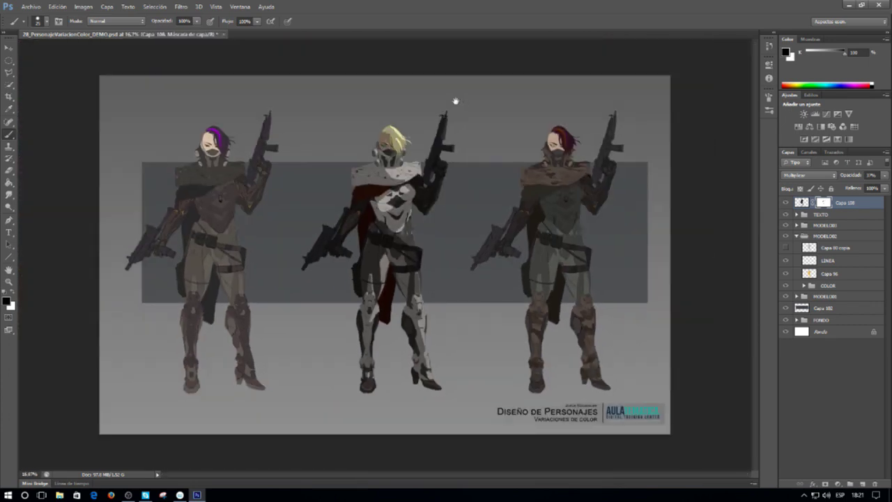
scroll(380, 146, up, 2)
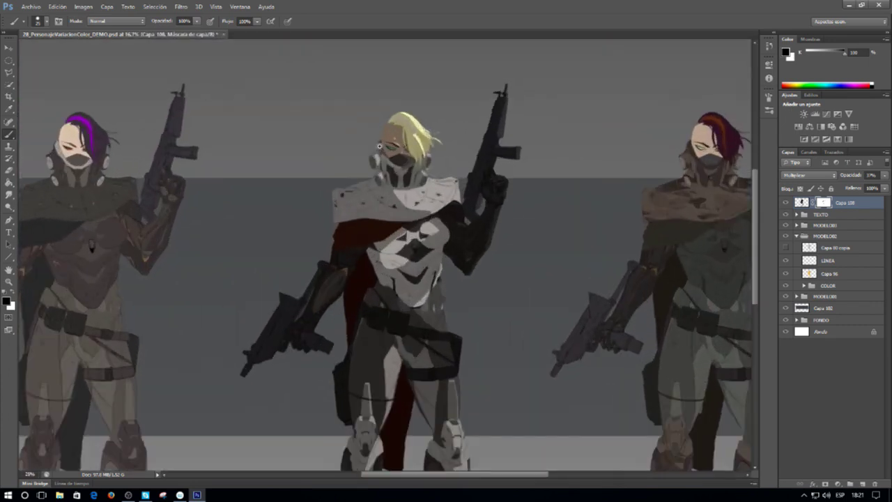
scroll(380, 146, up, 4)
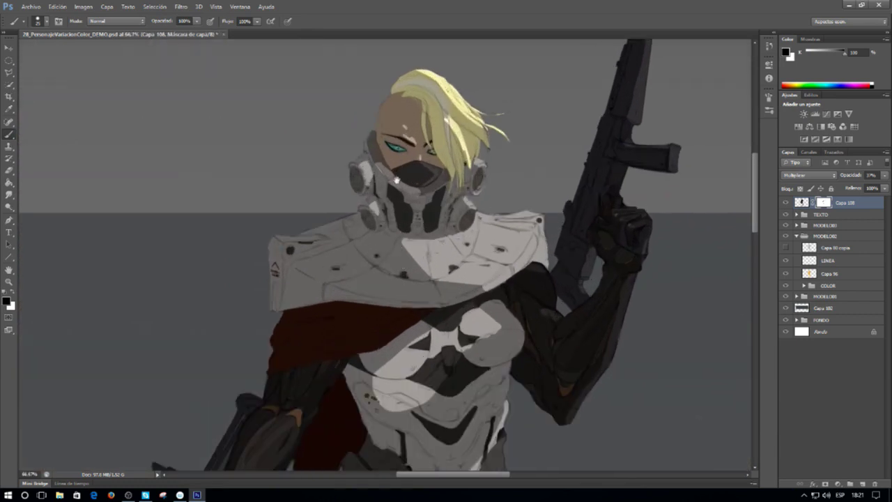
scroll(419, 202, down, 1)
drag(438, 289, 428, 130)
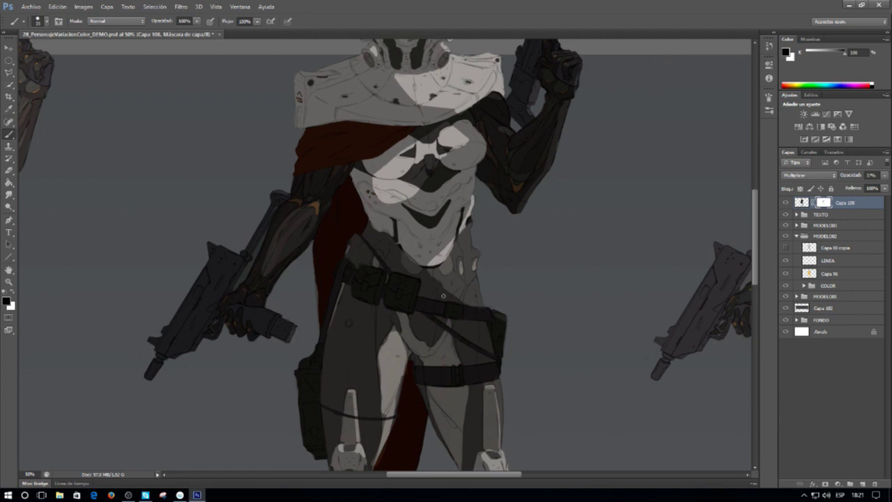
Step: Touch up the mask along the red cloth's edge where it crosses the upper chest below the cape
scroll(400, 118, up, 2)
scroll(398, 160, up, 2)
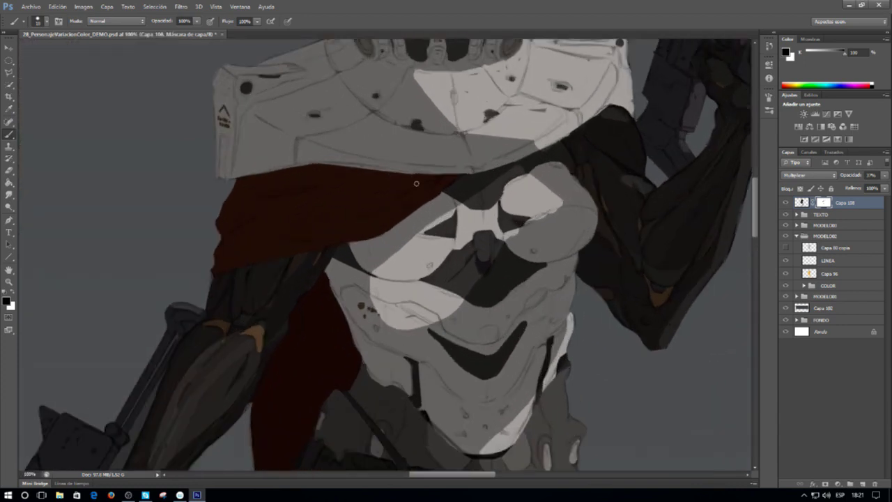
drag(374, 215, 444, 174)
scroll(459, 133, down, 1)
scroll(459, 132, down, 3)
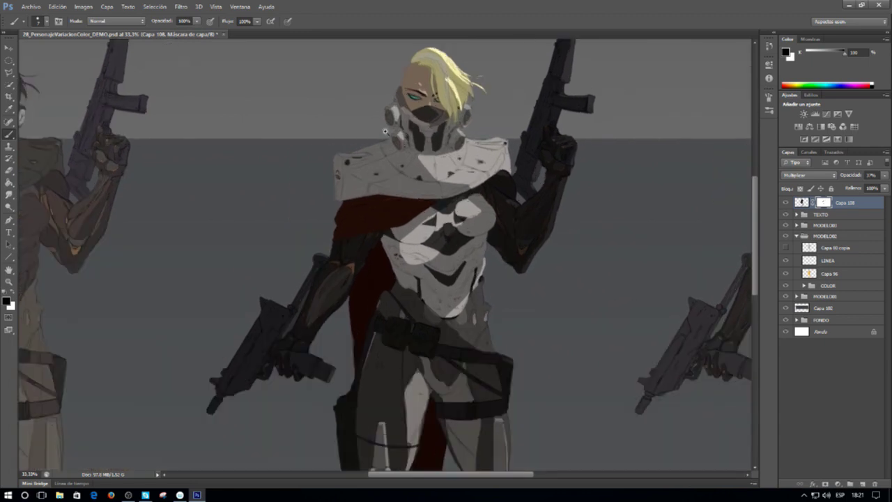
Step: Paint small lights on the central neck fittings of the respirator and extend the light on its lower side filter
scroll(393, 122, up, 3)
scroll(411, 214, up, 1)
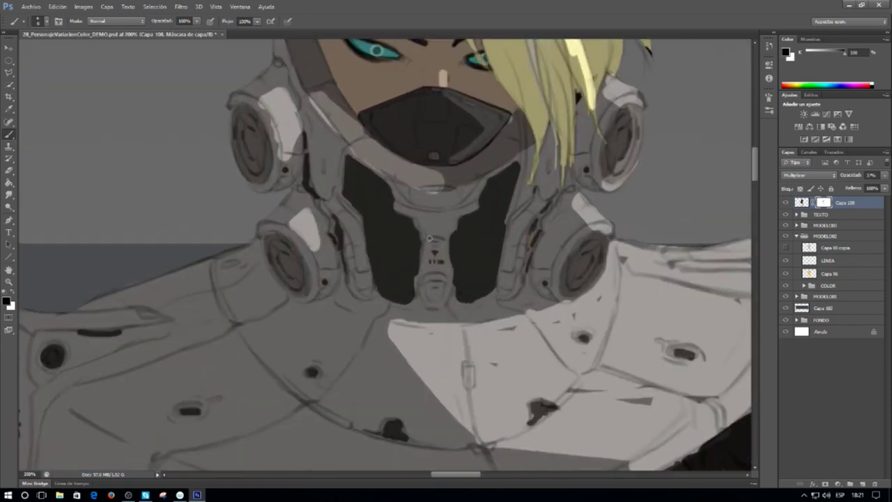
drag(434, 237, 450, 242)
mouse_move(426, 281)
mouse_down()
mouse_move(446, 279)
mouse_move(450, 298)
mouse_up()
drag(561, 213, 405, 226)
drag(454, 124, 437, 180)
drag(327, 138, 380, 239)
drag(327, 253, 332, 232)
key(ctrl+z)
key(ctrl+z)
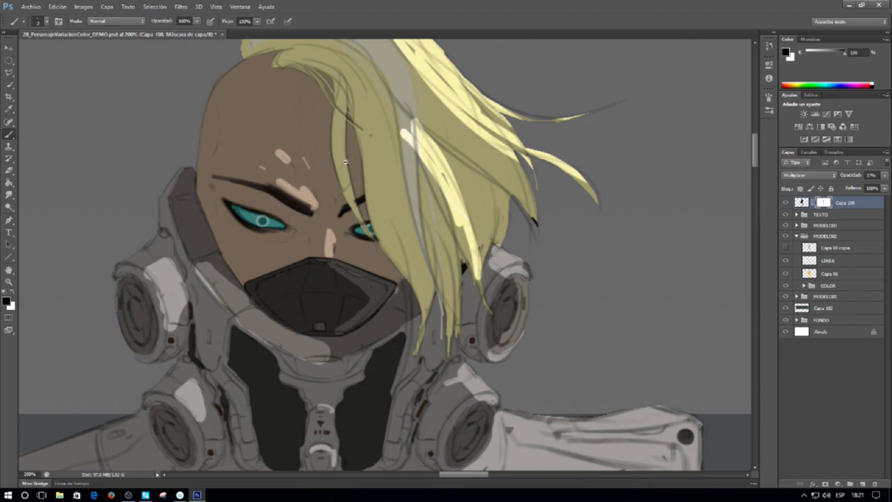
Step: Light the thin hair strands beside the forehead and cheek on the mask, and restore some shadow among the back locks
scroll(344, 161, down, 1)
drag(386, 177, 401, 240)
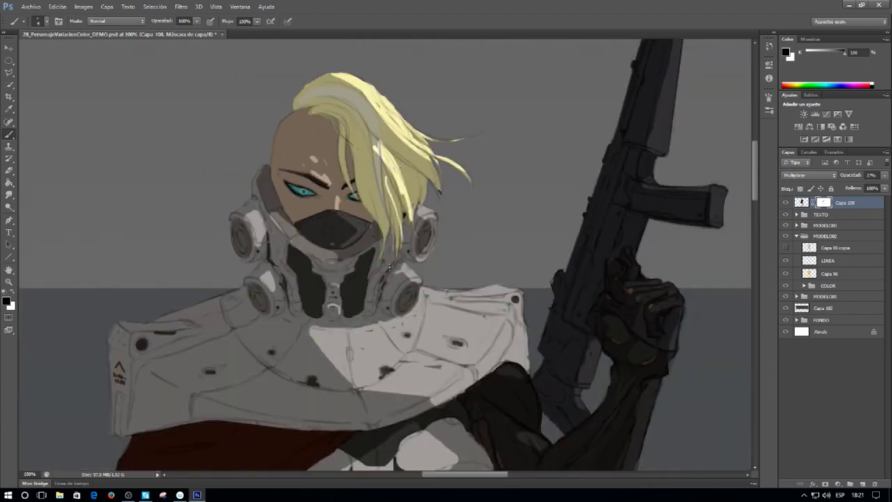
key(x)
drag(382, 118, 425, 158)
key(x)
drag(332, 111, 345, 174)
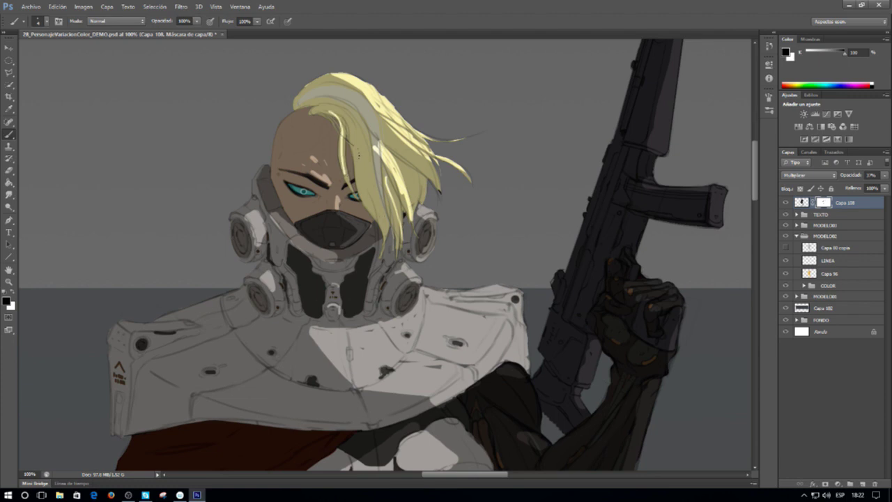
drag(379, 218, 358, 162)
alt+click(452, 91)
alt+click(452, 91)
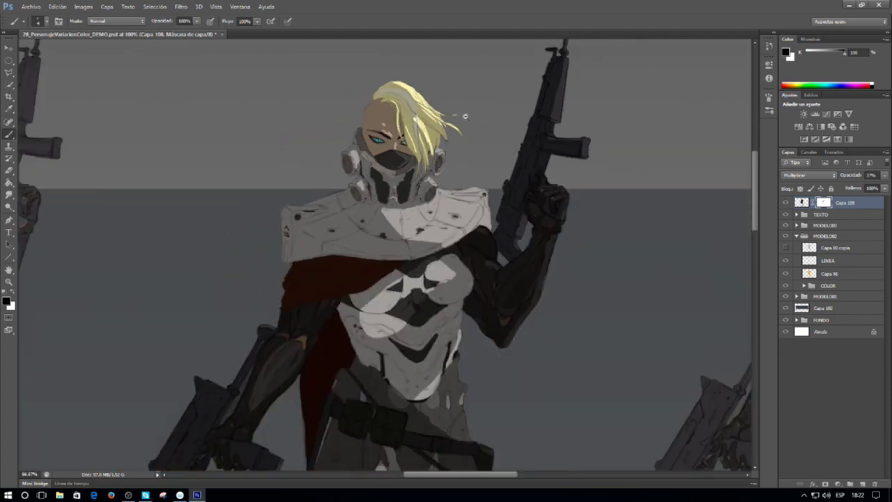
Step: Paint shadow with a smaller white brush in the recessed strip along the upper edge of the cape's lit shoulder
ctrl+click(409, 109)
key(x)
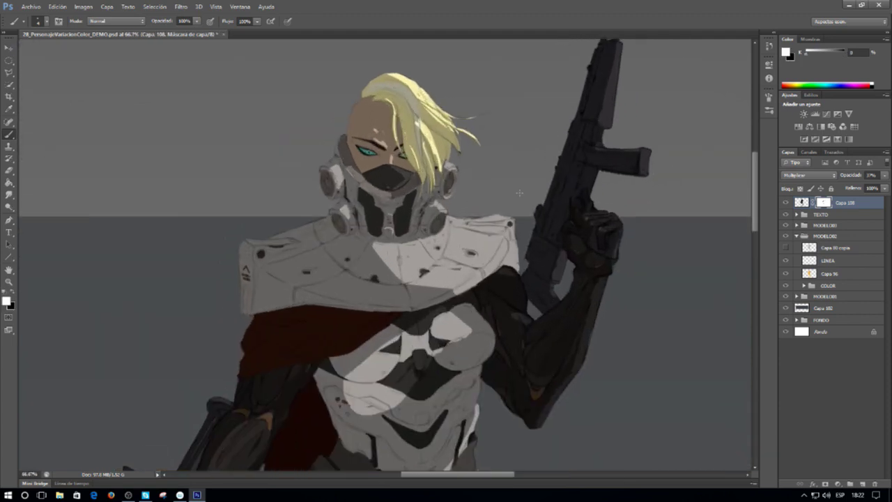
drag(535, 216, 398, 166)
key(x)
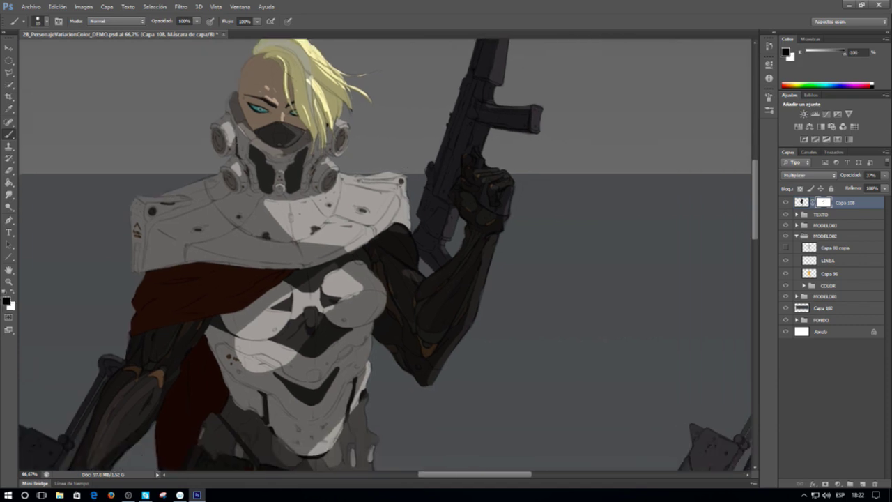
key(x)
key([)
mouse_move(400, 181)
mouse_down()
mouse_move(363, 182)
mouse_move(394, 180)
mouse_up()
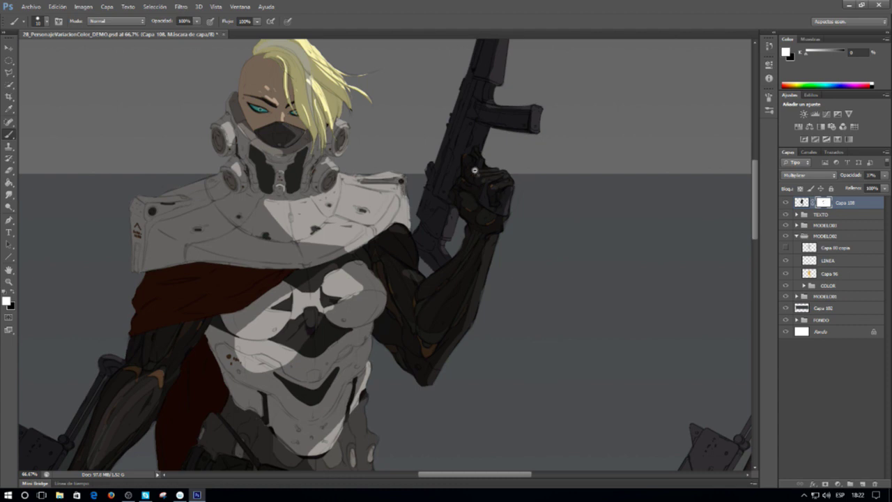
Step: Extend the shadow below the recessed strip on the cape's lit shoulder, undoing the first stroke and repainting it
scroll(476, 170, down, 1)
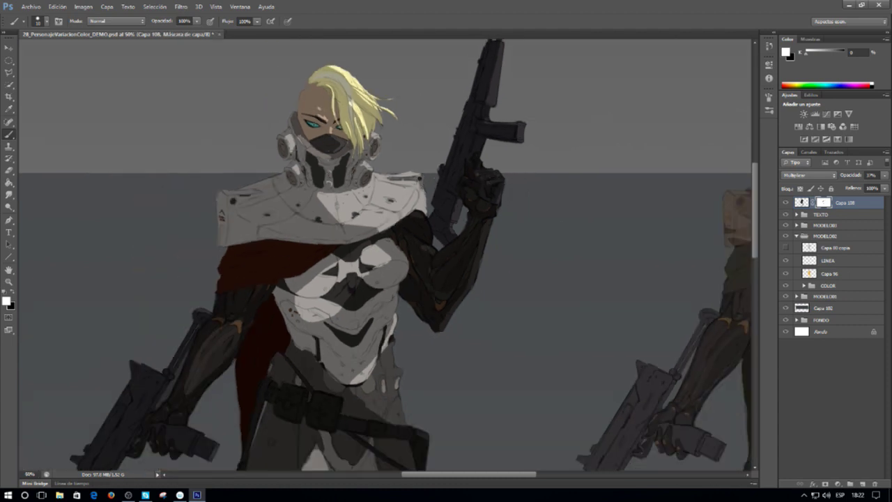
ctrl+alt+click(357, 284)
drag(400, 323, 352, 253)
ctrl+click(355, 162)
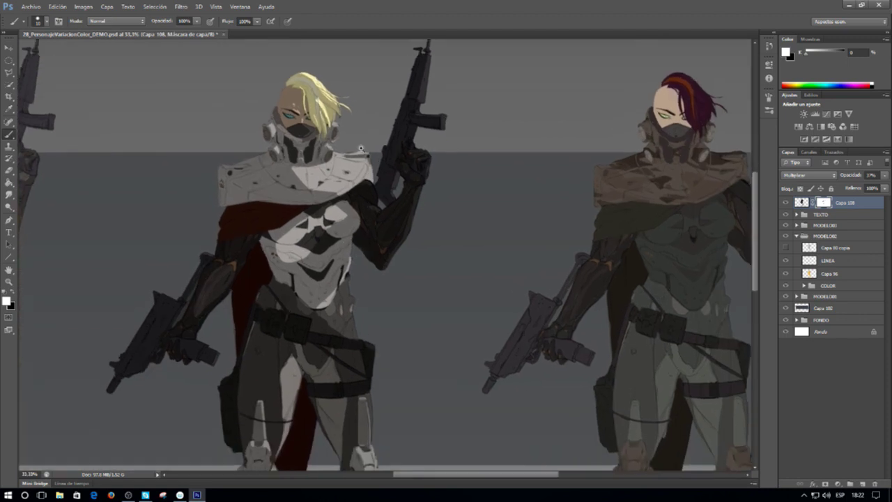
scroll(356, 161, up, 3)
drag(277, 207, 411, 194)
key(ctrl+z)
mouse_move(295, 189)
mouse_down()
mouse_move(279, 208)
mouse_move(406, 194)
mouse_move(315, 198)
mouse_move(362, 196)
mouse_up()
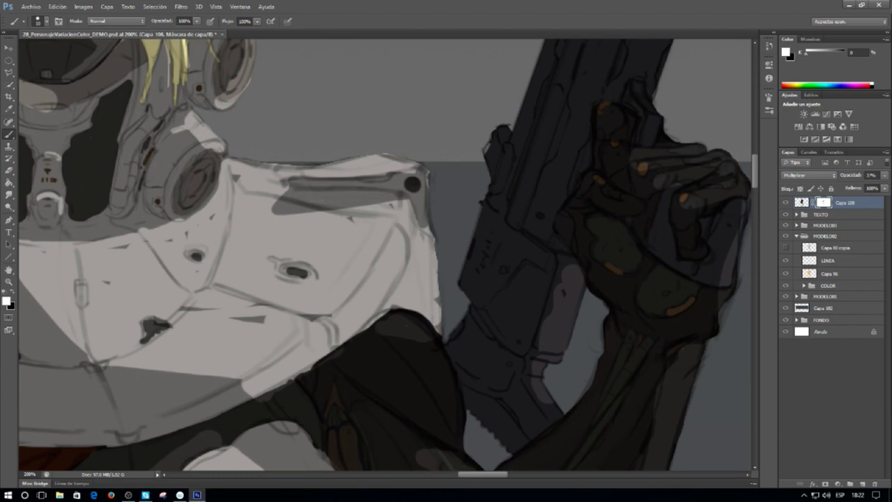
scroll(350, 180, down, 5)
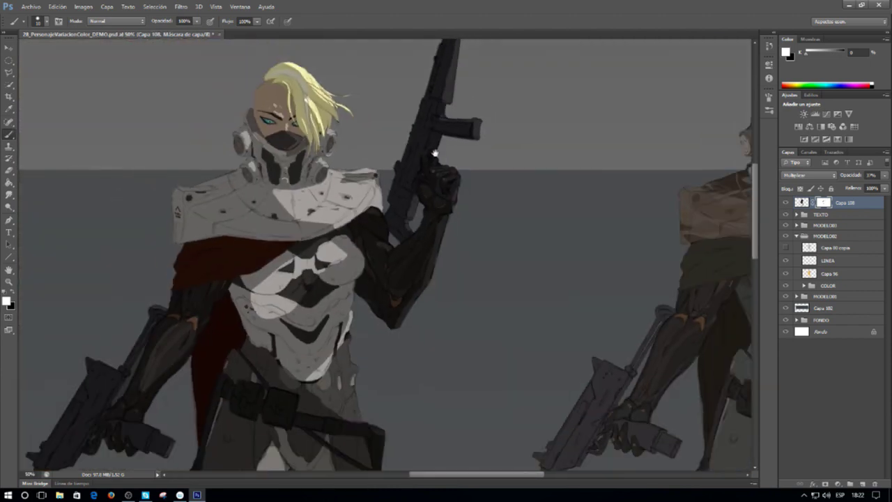
Step: Paint shadow rims in white on the mask around the two oval openings at the hip
scroll(433, 153, down, 3)
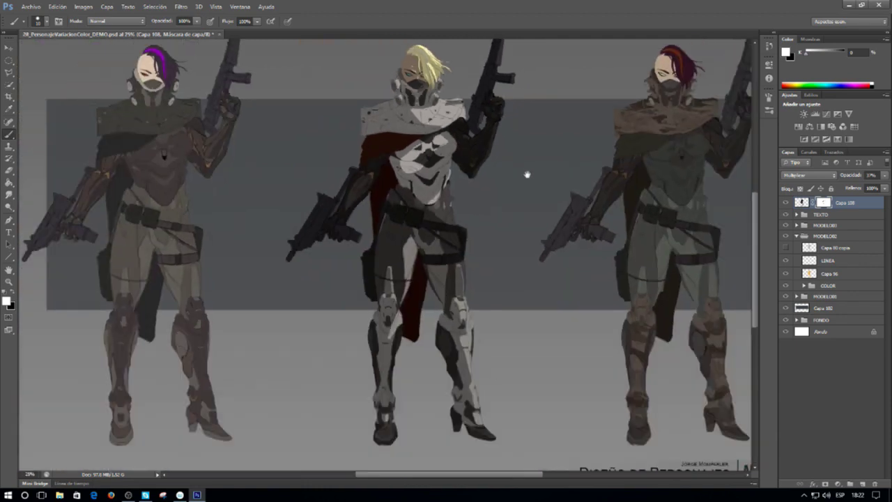
drag(528, 174, 448, 214)
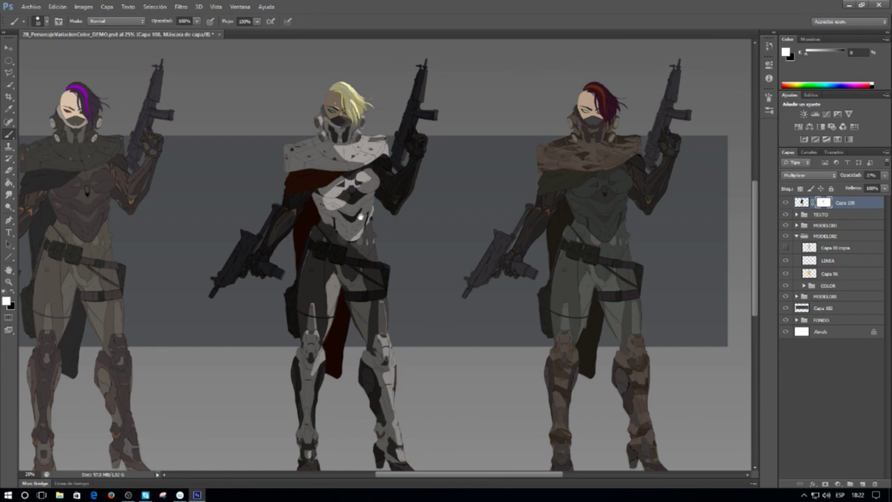
alt+scroll(369, 237, up, 3)
scroll(364, 246, up, 2)
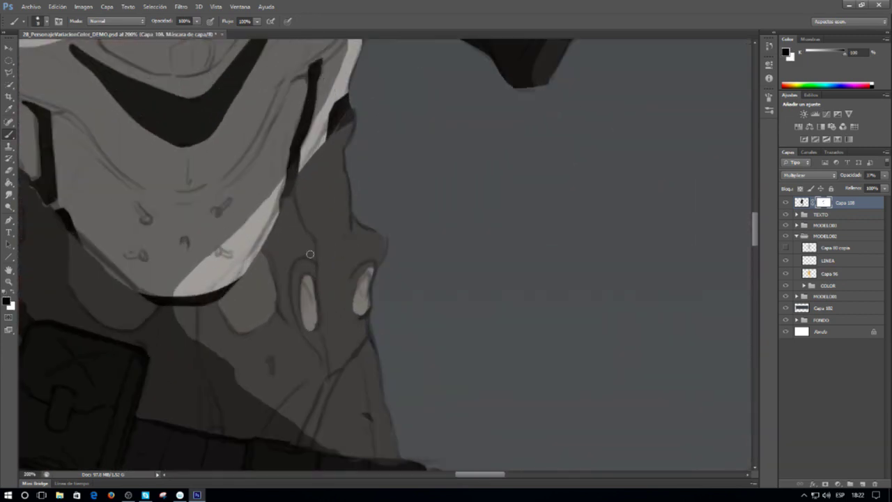
key(x)
mouse_move(298, 269)
mouse_down()
mouse_move(295, 320)
mouse_move(298, 332)
mouse_move(296, 311)
mouse_move(320, 360)
mouse_up()
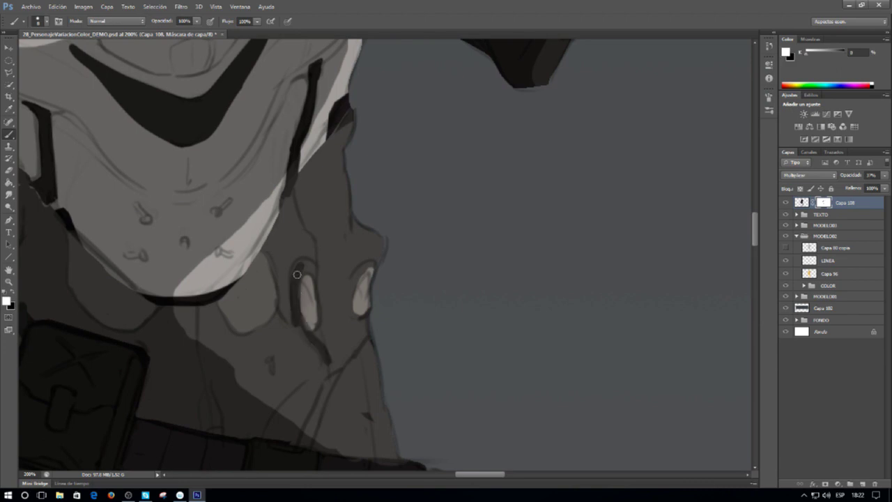
drag(372, 265, 351, 324)
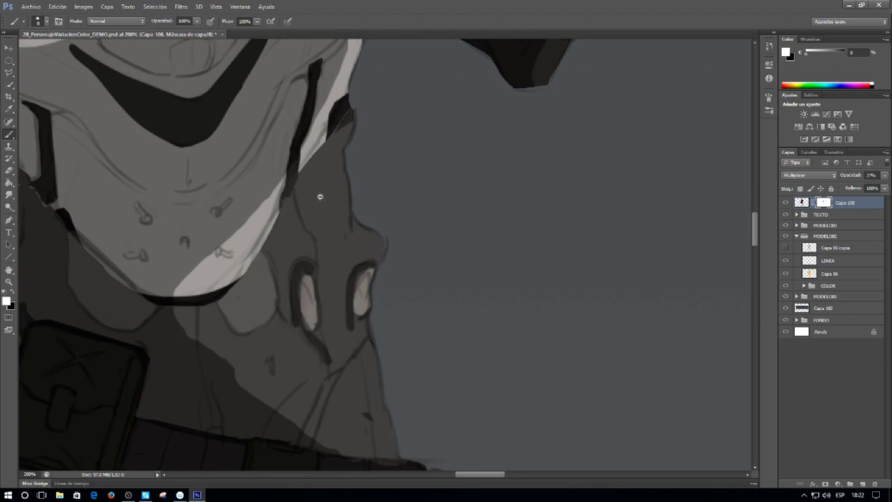
Step: Paint a thin shadow along the groove inside the lit patch on the rib armour below the chest
scroll(319, 198, down, 2)
scroll(426, 238, up, 2)
scroll(427, 239, down, 2)
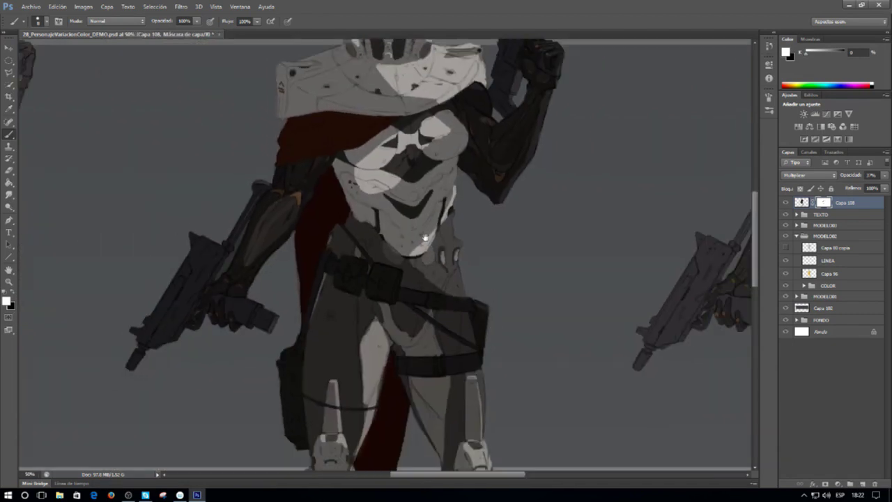
scroll(426, 238, up, 2)
key(x)
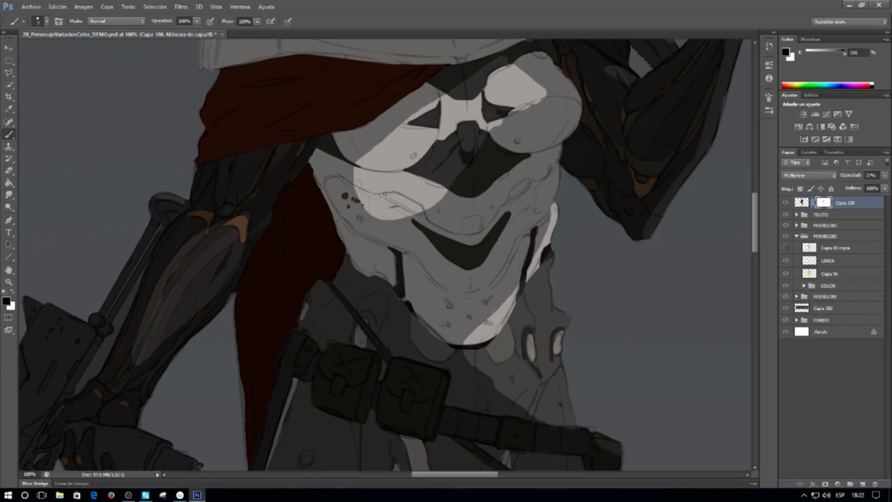
key(x)
drag(386, 193, 416, 204)
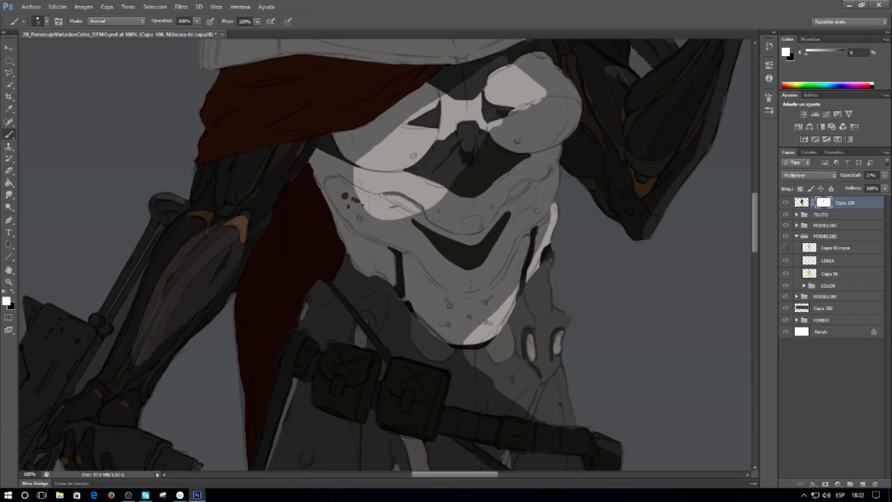
Step: Review the second character's overall shading, then the cape, torso and raised hand up close
scroll(464, 165, down, 3)
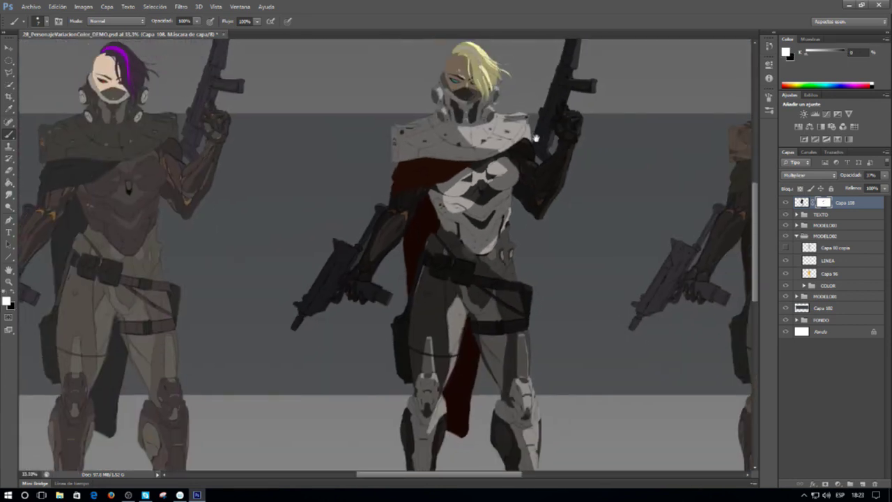
scroll(520, 155, down, 1)
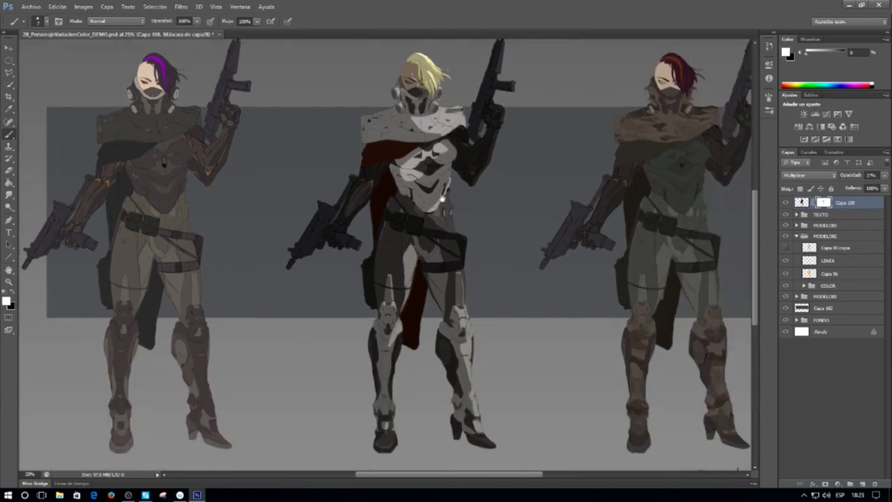
scroll(463, 74, up, 3)
key(x)
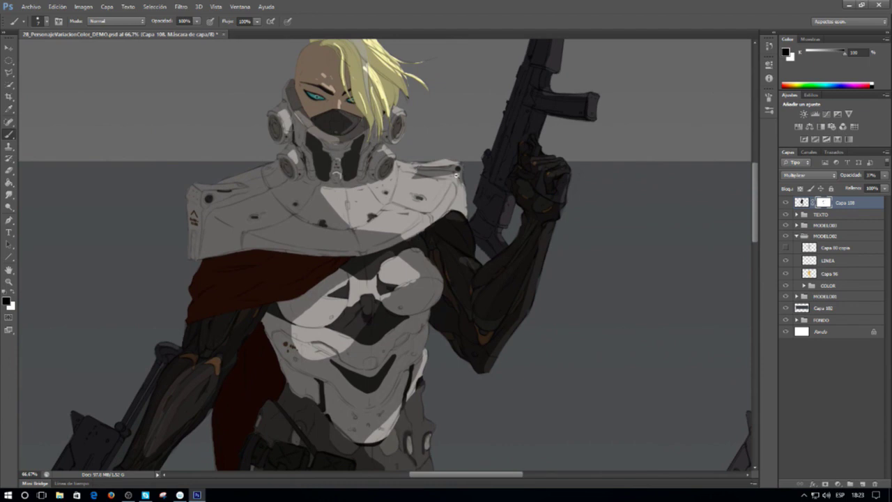
scroll(456, 170, down, 1)
key(x)
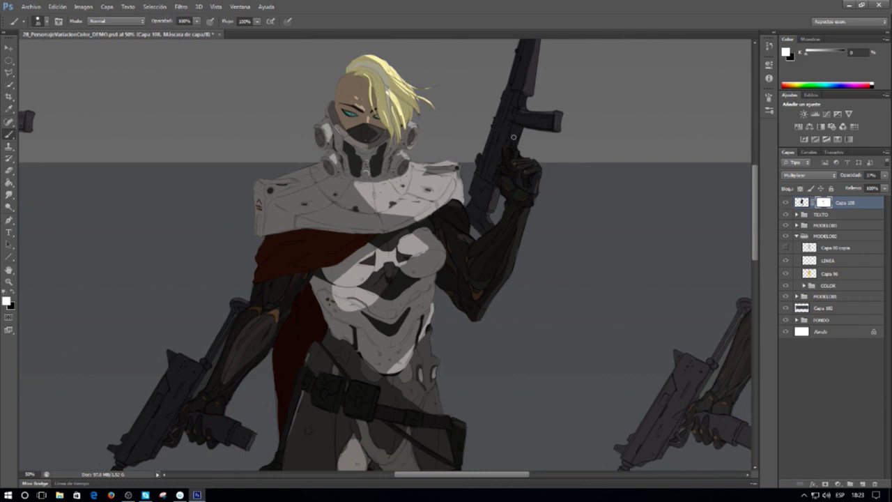
key(x)
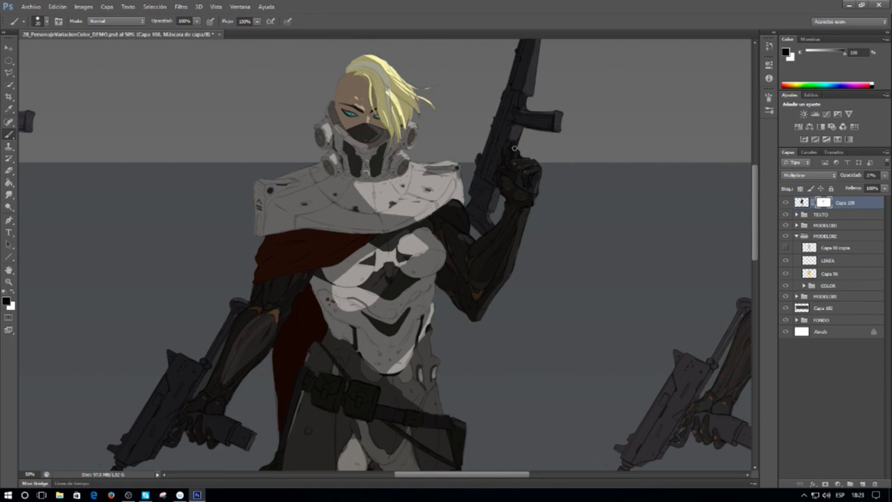
Step: Review the second character's shading from torso to boots, comparing it with the two neighbouring variations and the whole sheet
scroll(571, 107, down, 1)
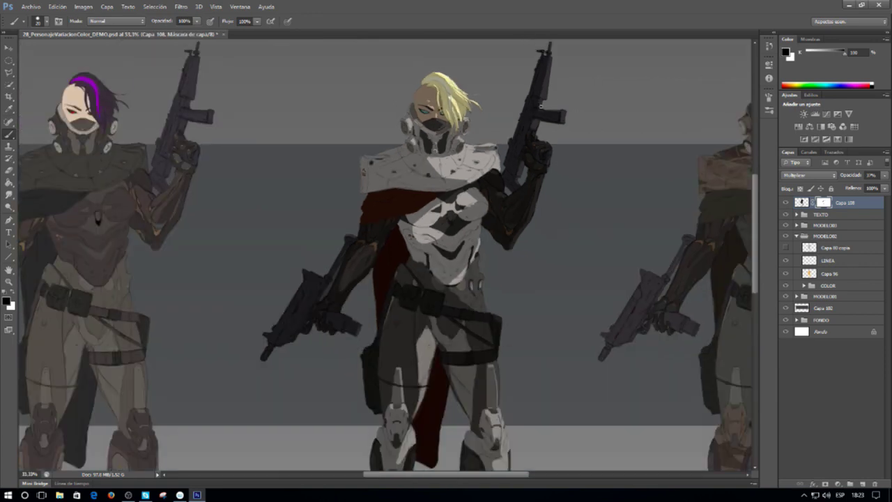
scroll(628, 86, down, 1)
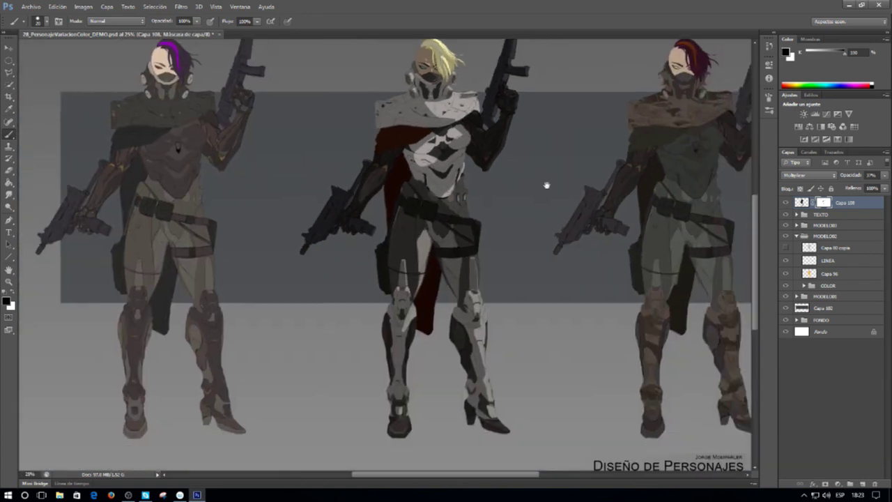
scroll(352, 222, up, 1)
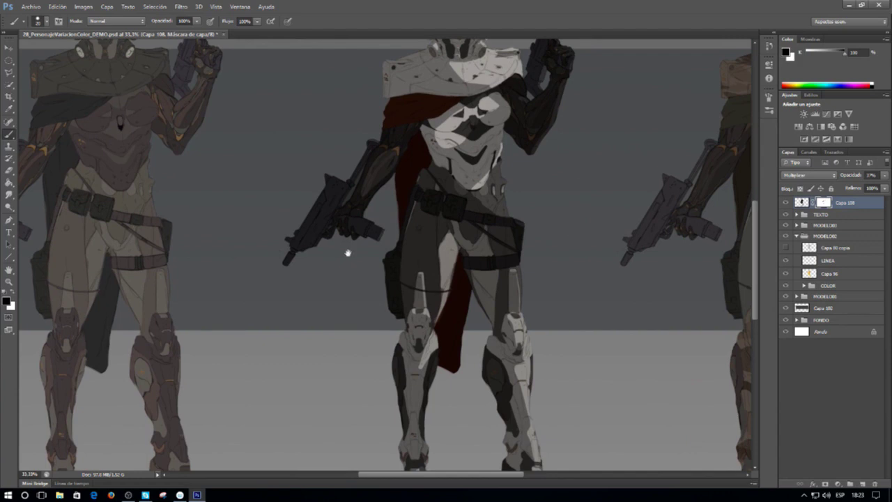
scroll(501, 194, down, 1)
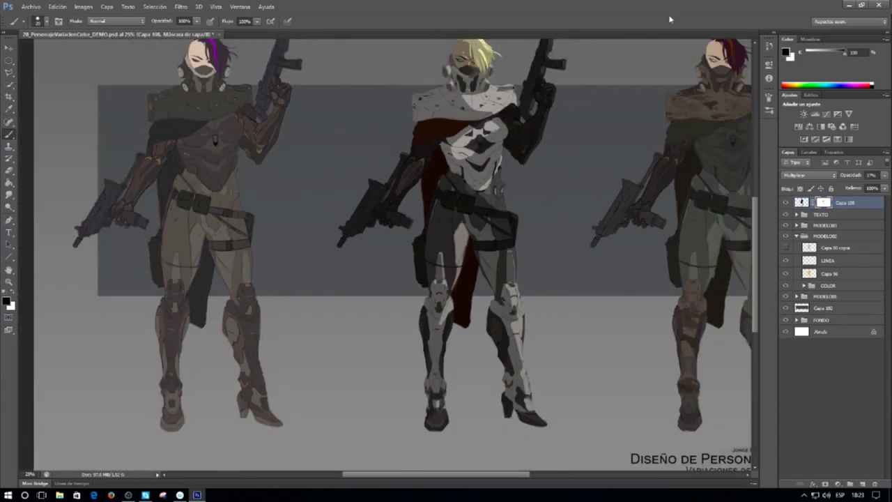
drag(612, 163, 558, 201)
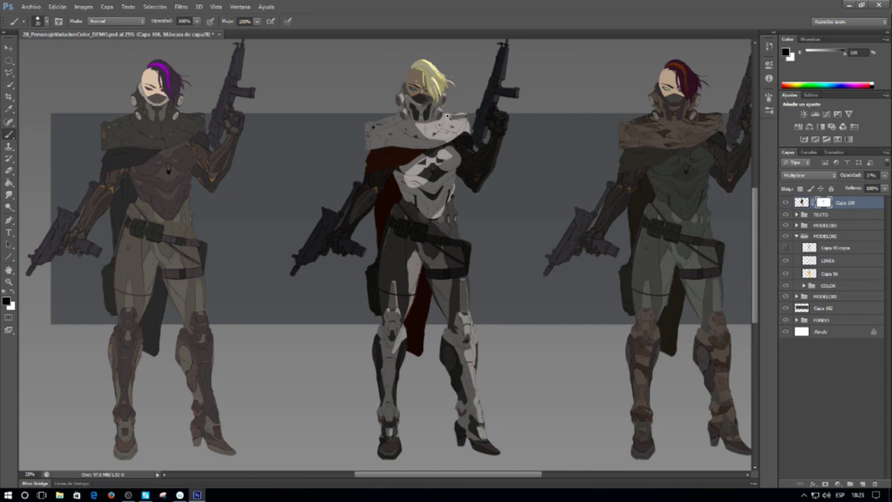
scroll(452, 116, up, 1)
drag(534, 126, 387, 107)
scroll(460, 123, down, 1)
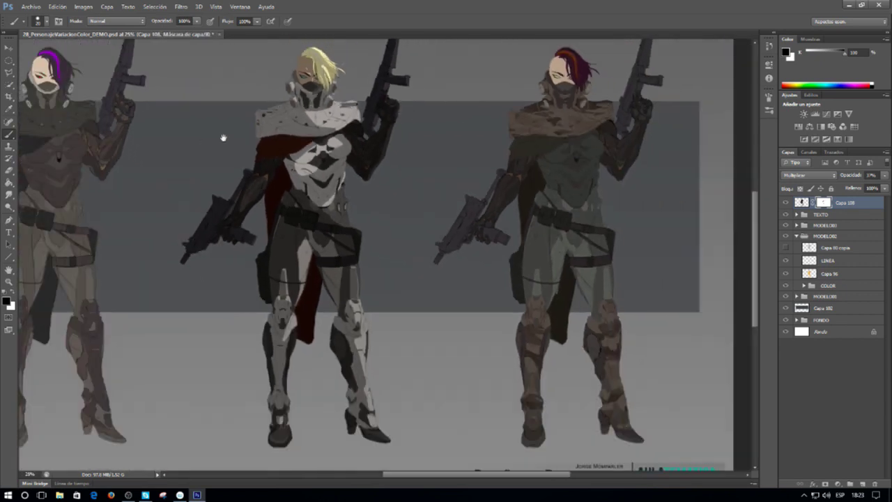
scroll(223, 138, down, 2)
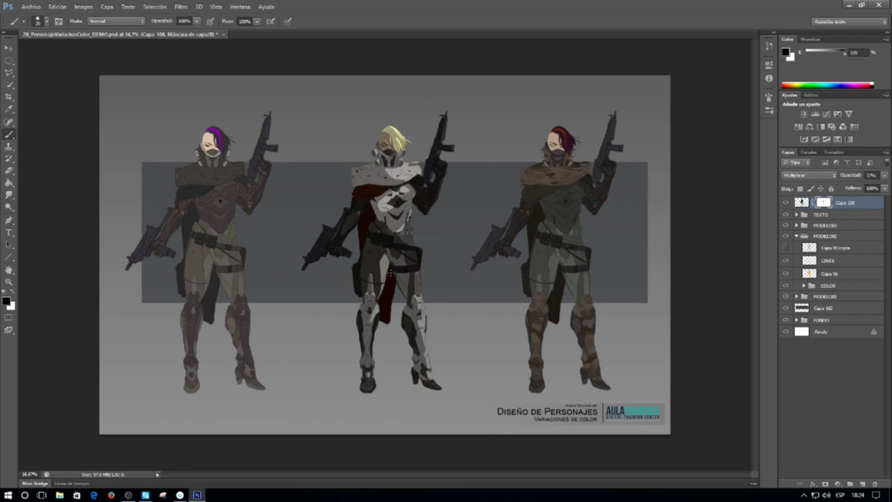
Step: Try softening the shadow edges on the cape and breathing mask with the Smudge tool, undoing the smudges
click(9, 196)
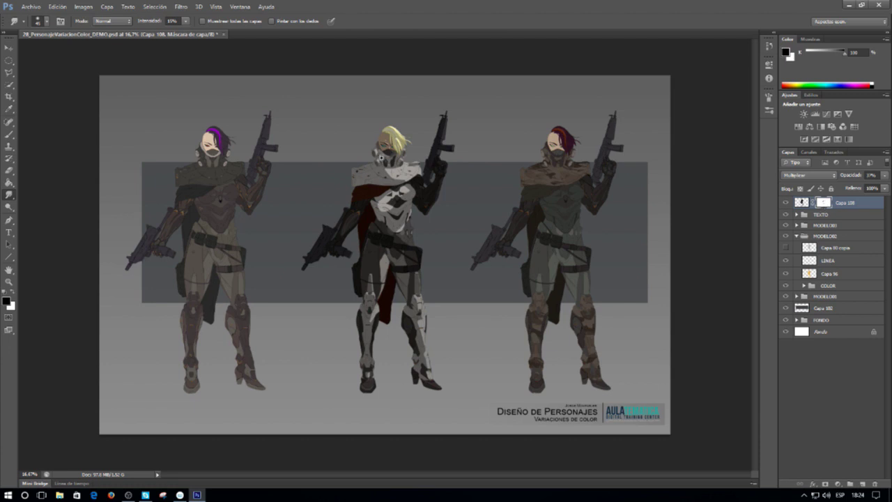
scroll(382, 158, up, 3)
scroll(382, 158, up, 1)
drag(511, 162, 385, 162)
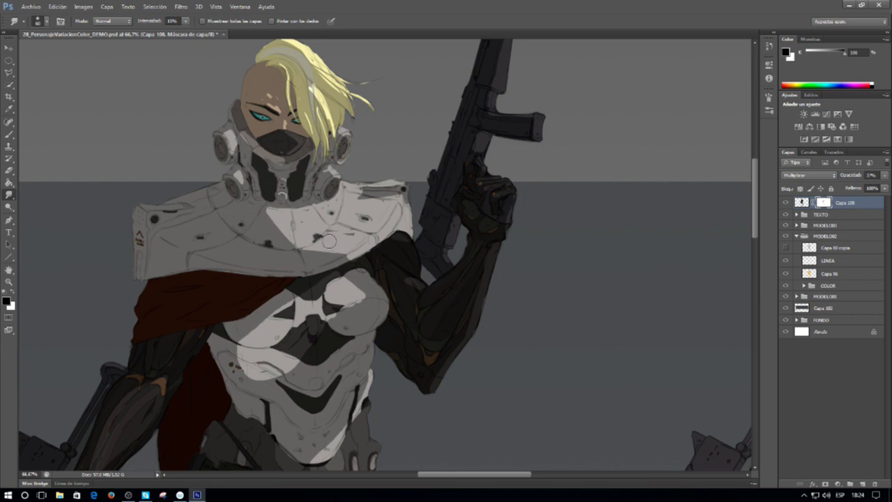
drag(269, 216, 293, 244)
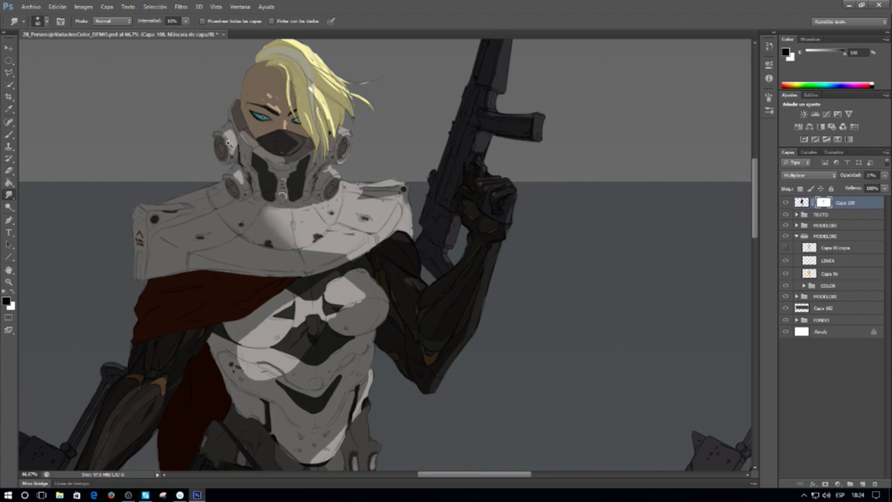
scroll(230, 143, up, 1)
drag(229, 131, 234, 132)
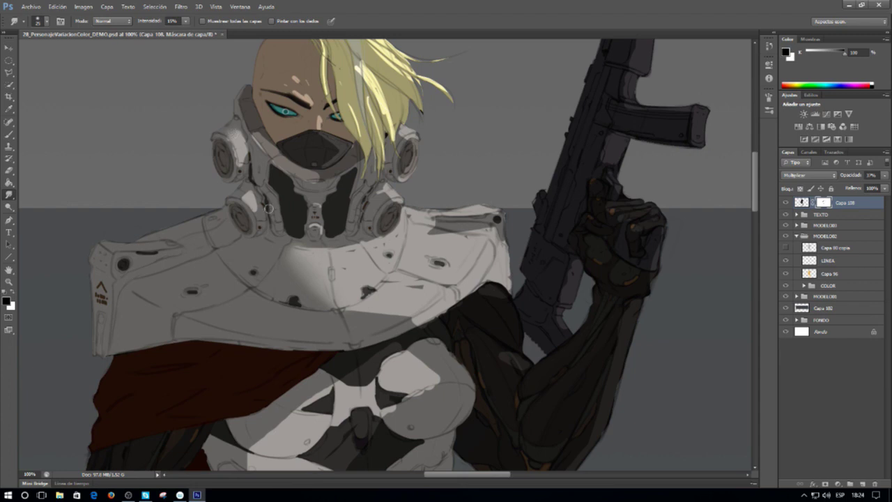
key(ctrl+alt+z)
key(ctrl+alt+z)
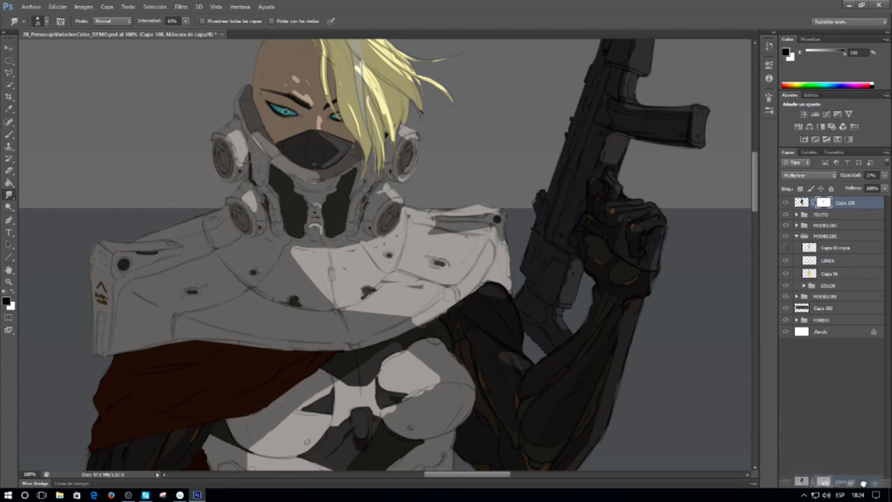
Step: Duplicate the shadow layer Capa 108 as a backup, hide the copy and target the original layer's mask
drag(864, 483, 864, 484)
click(787, 203)
click(857, 216)
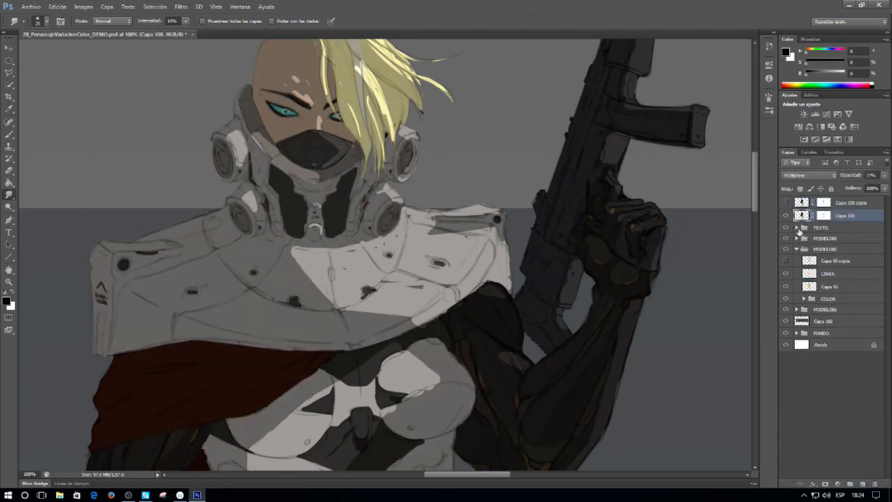
click(823, 217)
Step: Soften the inner shadow edge on the cape with a larger Smudge brush, and blend the shadow edges around the head
key(])
mouse_move(295, 254)
mouse_down()
mouse_move(333, 305)
mouse_move(299, 258)
mouse_up()
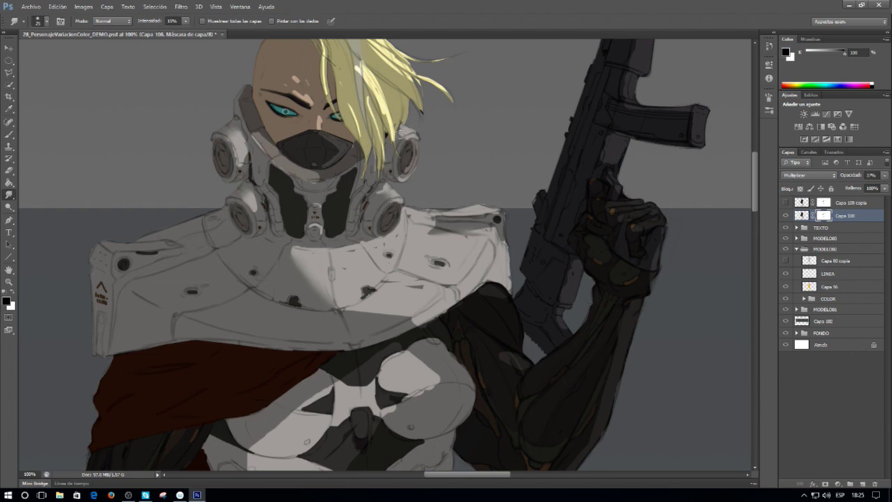
drag(378, 92, 406, 149)
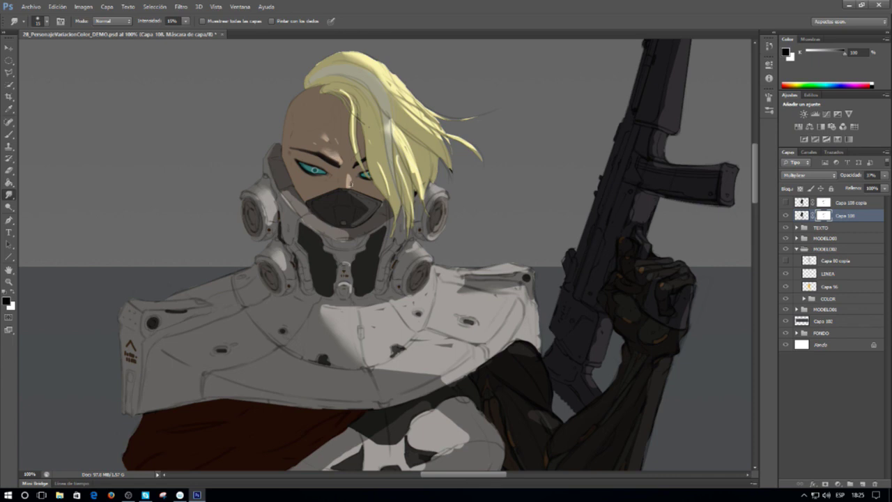
Step: Smudge the shadow edges of the lit patches on the chest armour to soften the light transition
key(ctrl+minus)
key(ctrl+minus)
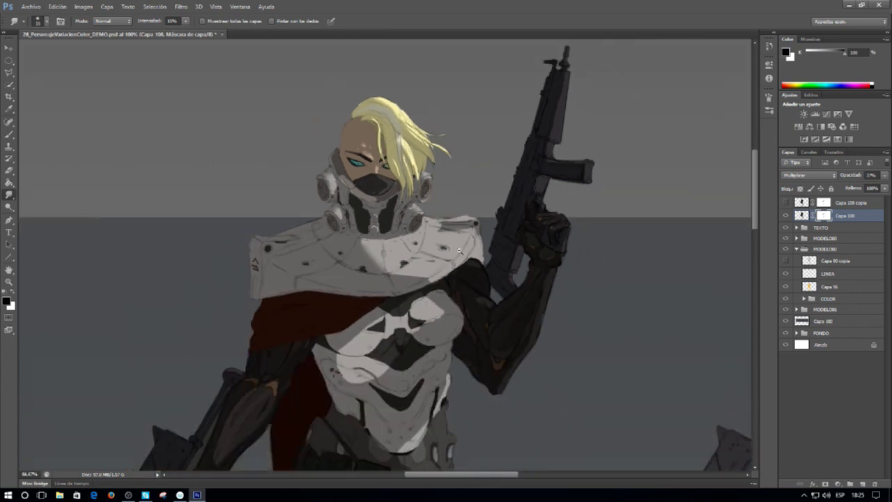
key(ctrl+plus)
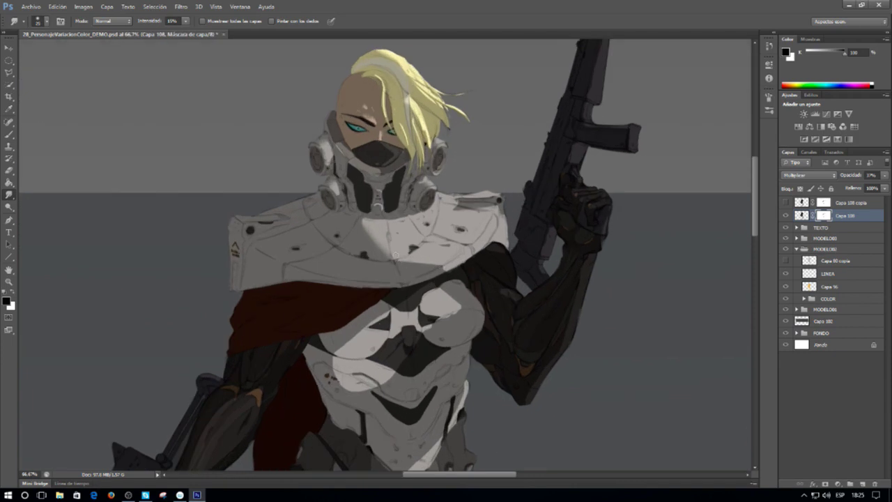
drag(444, 312, 365, 208)
drag(289, 243, 300, 239)
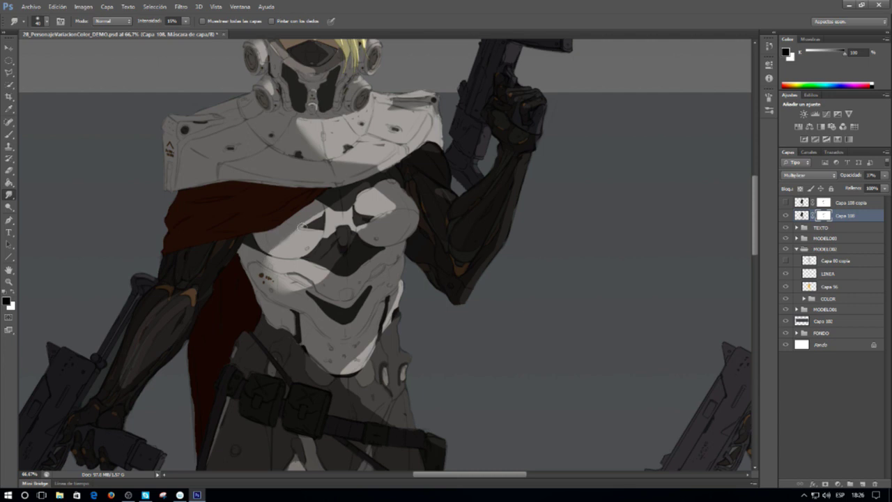
Step: Smudge the hard shadow edges on both legs' armour, including the light streak below the knee and the shin and boot plates
scroll(388, 207, down, 1)
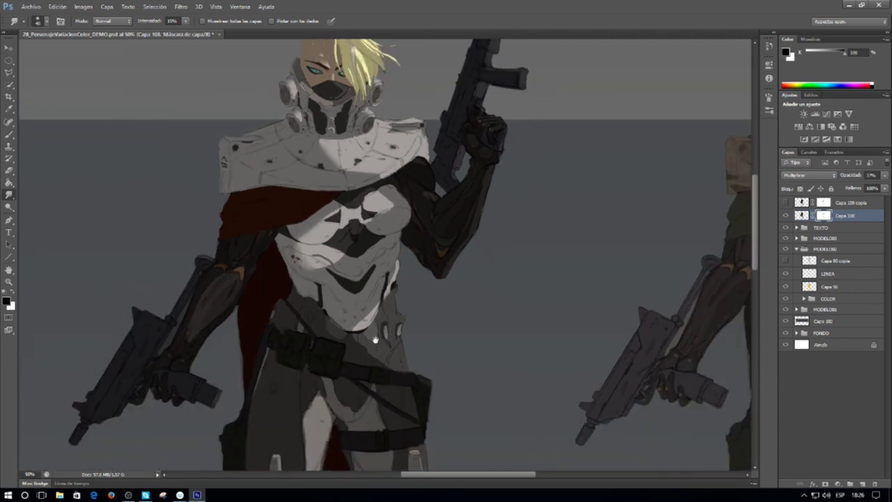
scroll(375, 340, down, 3)
scroll(409, 398, down, 4)
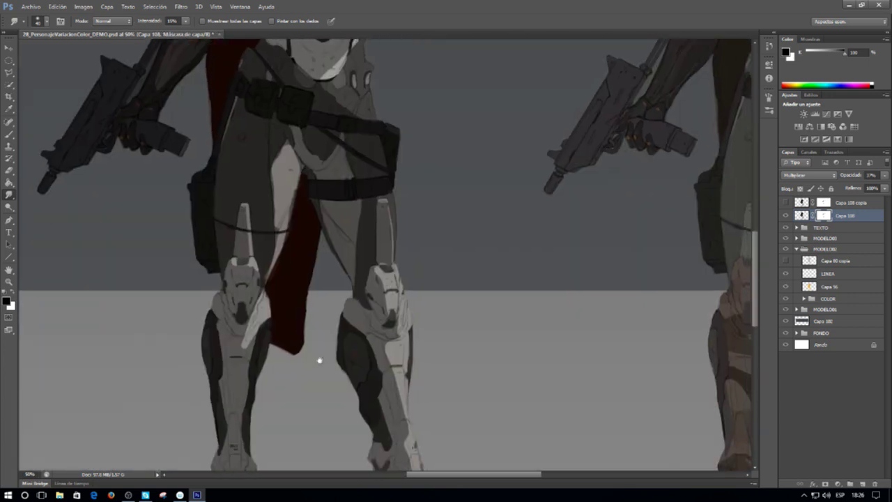
scroll(319, 360, down, 3)
scroll(319, 361, right, 3)
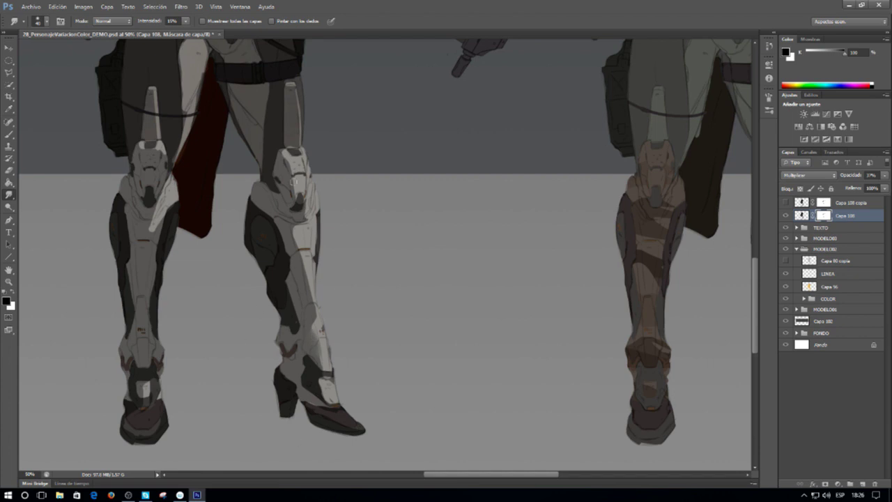
scroll(244, 223, left, 4)
scroll(244, 223, up, 1)
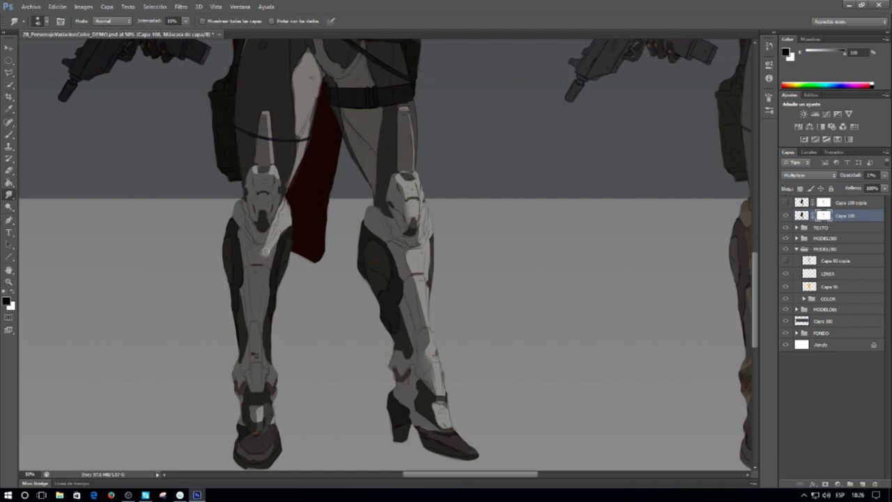
scroll(297, 259, down, 3)
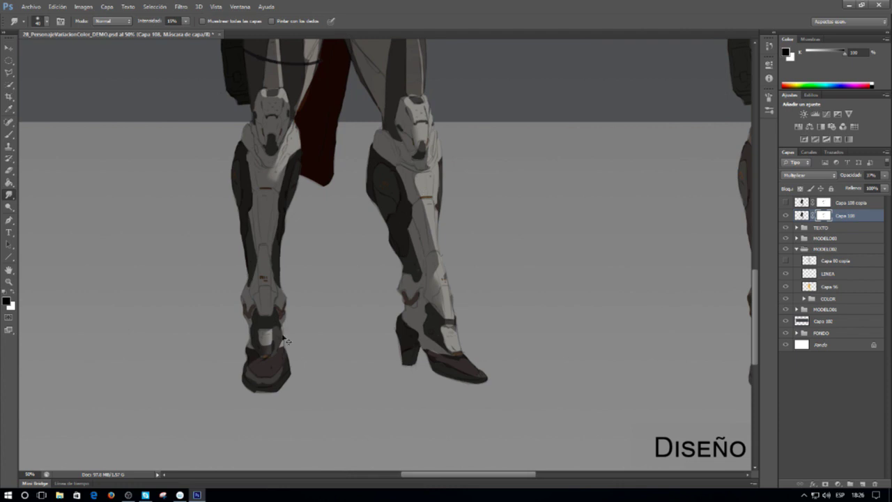
mouse_move(446, 34)
mouse_down()
mouse_move(446, 273)
mouse_move(446, 35)
mouse_up()
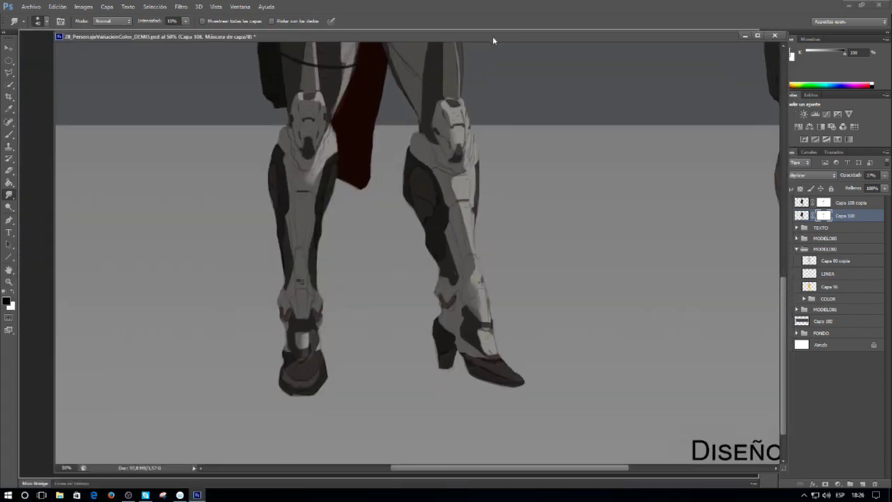
Step: Soften the mask's shadow edges on the hip above the belt and on the forearm of the lowered gun arm
drag(434, 85, 418, 291)
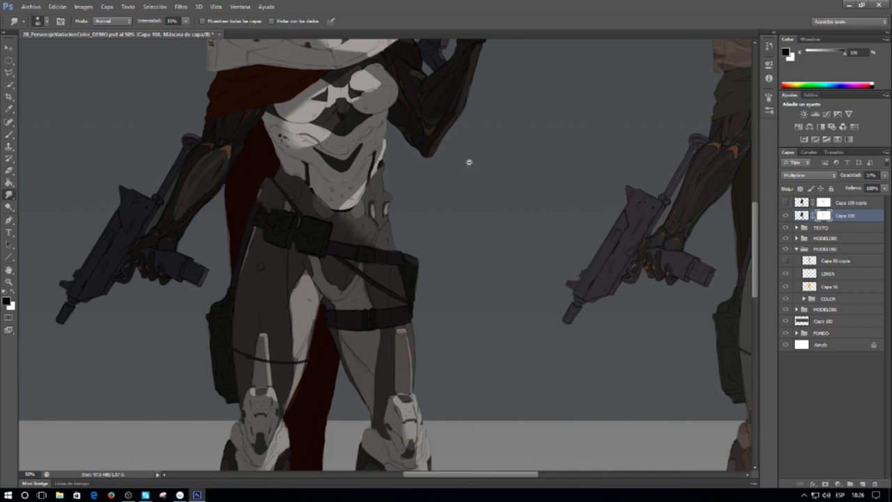
key(ctrl+minus)
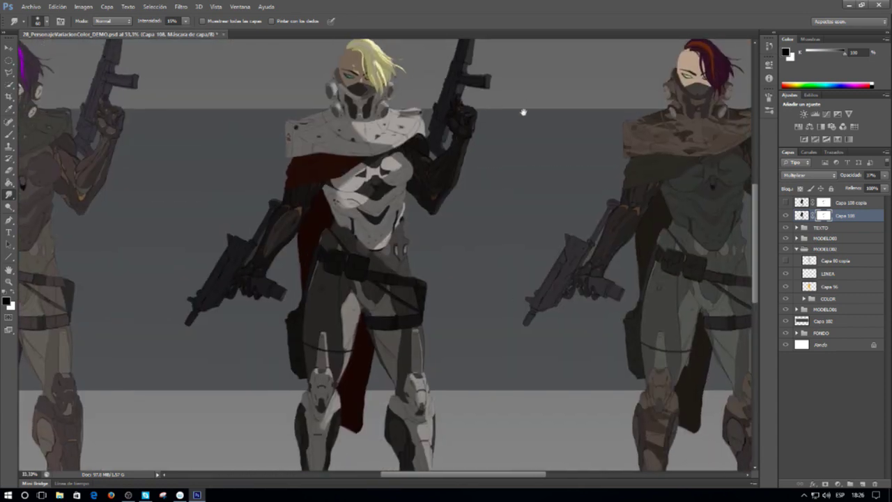
key(ctrl+plus)
drag(544, 142, 523, 162)
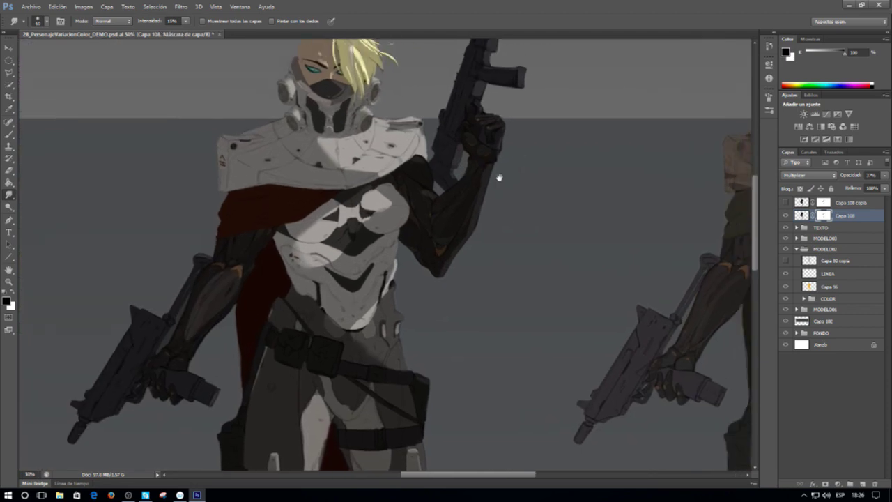
scroll(420, 200, up, 2)
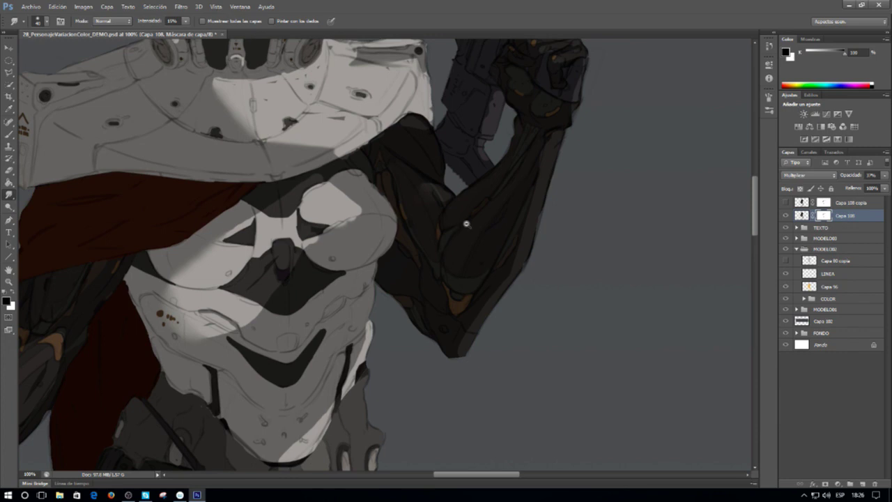
scroll(446, 225, down, 2)
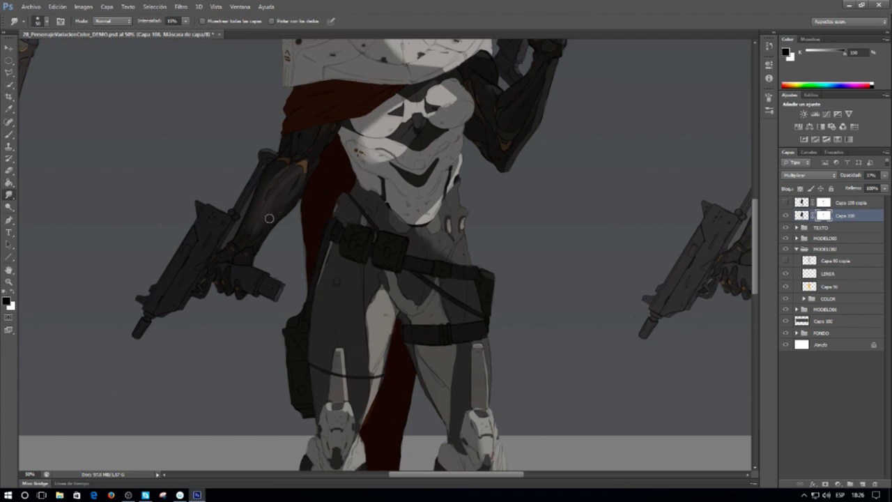
Step: Examine the softened shading on the second character from legs to head, up close and beside the other variations
scroll(357, 166, down, 2)
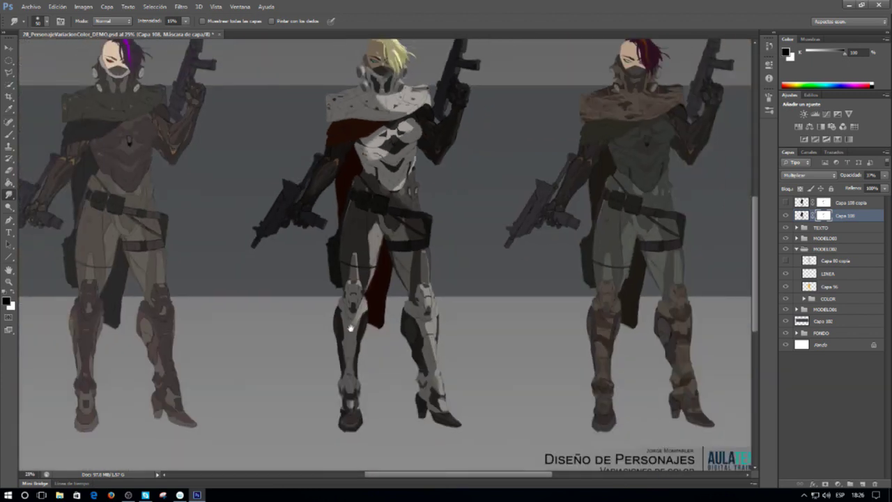
key(ctrl+plus)
key(ctrl+plus)
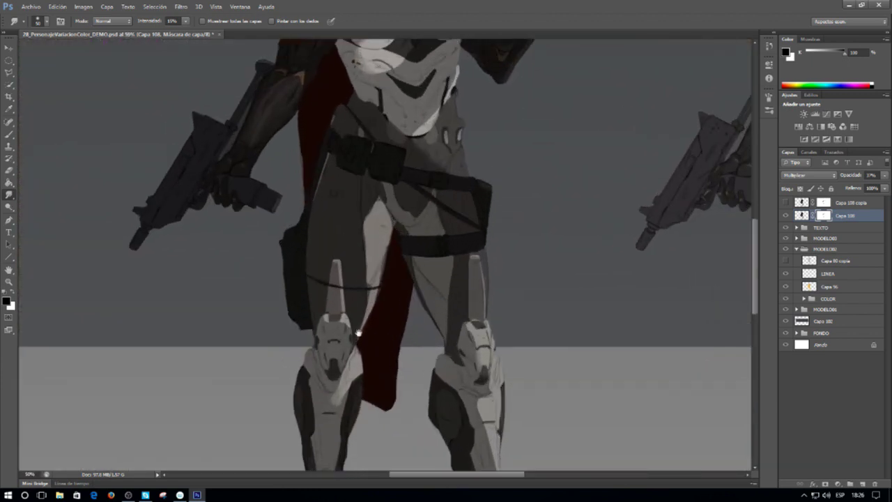
drag(363, 226, 365, 298)
key(ctrl+minus)
key(ctrl+minus)
key(ctrl+plus)
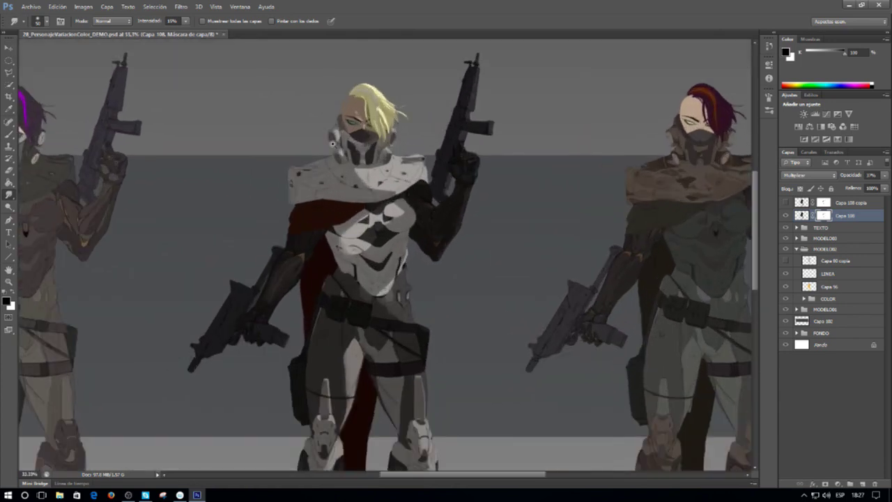
scroll(332, 144, up, 3)
scroll(425, 209, down, 3)
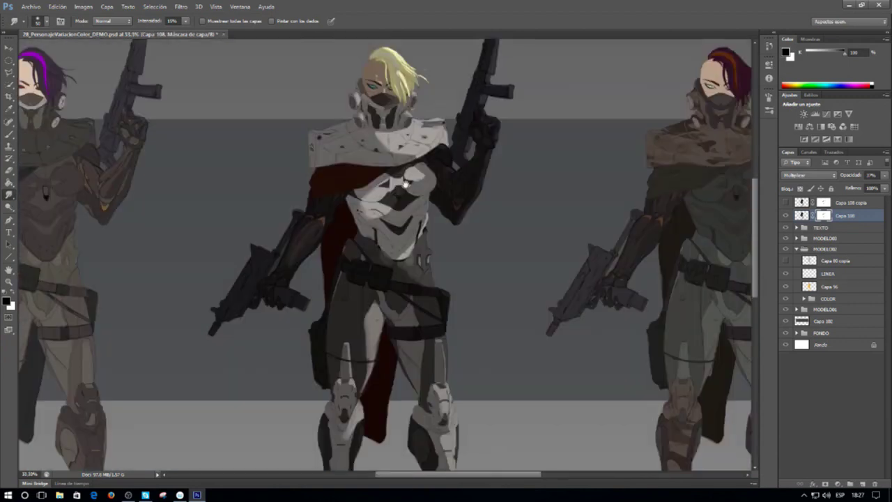
Step: Hide the softened shadow layer Capa 108 and show its unsoftened copy to compare the two shading versions
drag(489, 217, 485, 201)
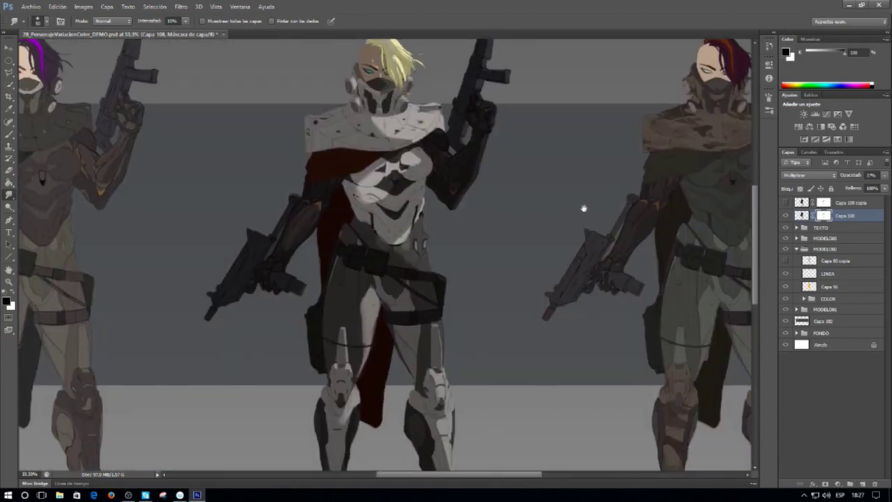
click(788, 215)
click(788, 203)
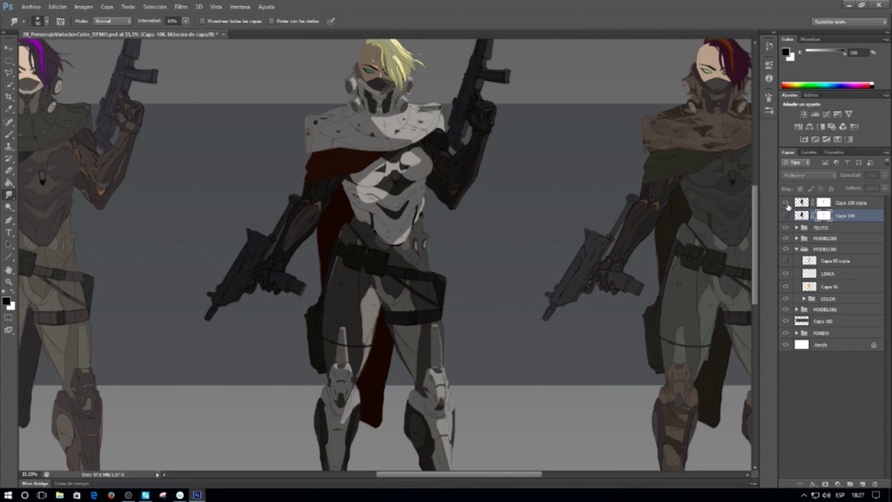
Step: Hide the unsoftened copy, Capa 108 copia, and duplicate the redisplayed softened shadow layer Capa 108
click(787, 203)
click(787, 215)
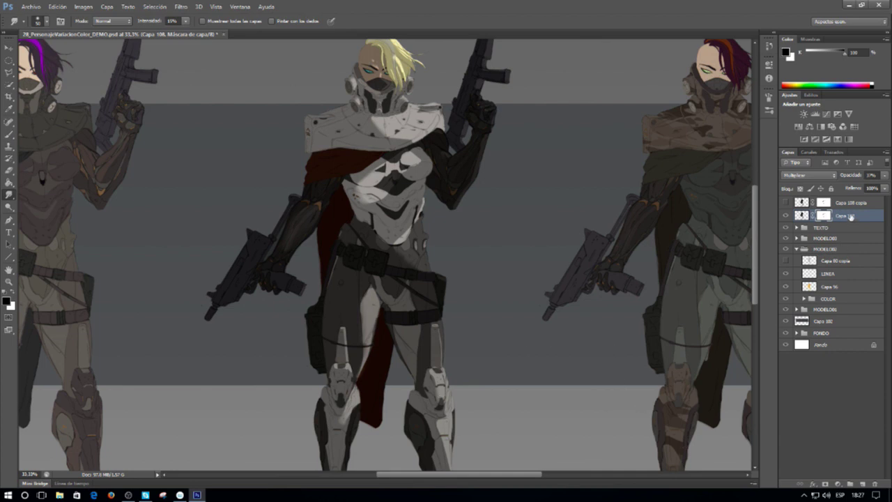
click(851, 218)
scroll(347, 170, down, 1)
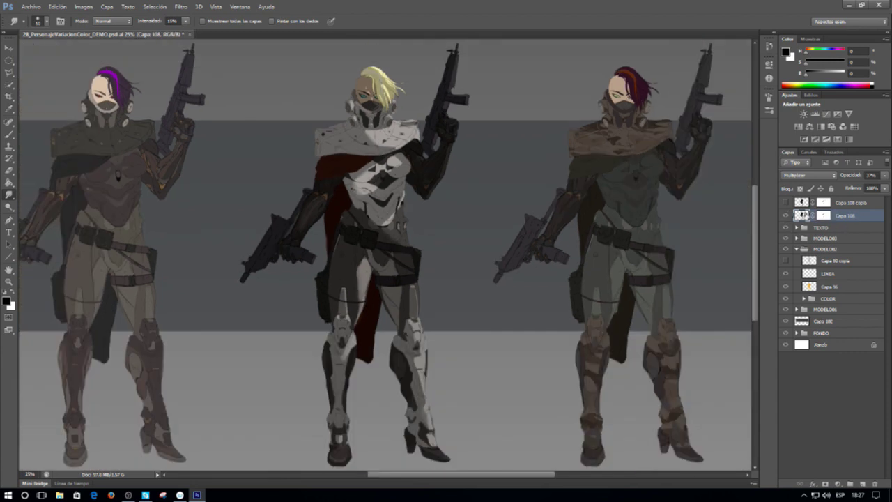
drag(858, 218, 862, 483)
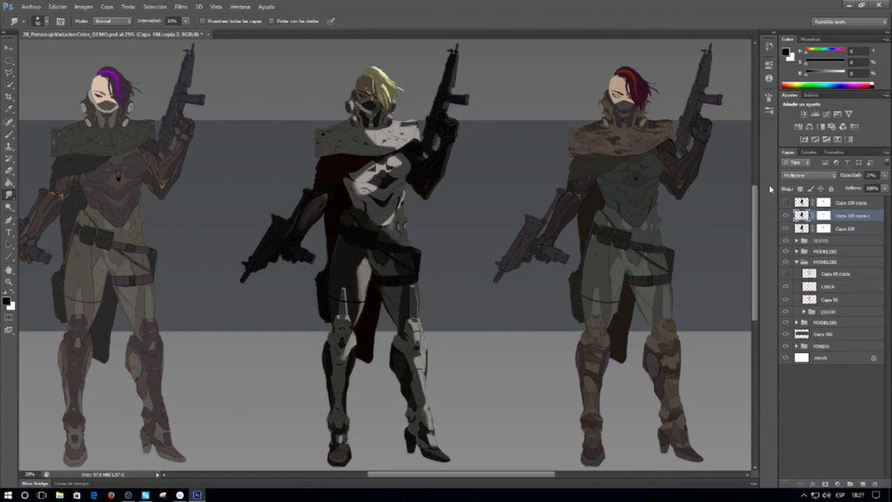
Step: Lower the opacity of the original shadow layer Capa 108 to about 12%
click(844, 230)
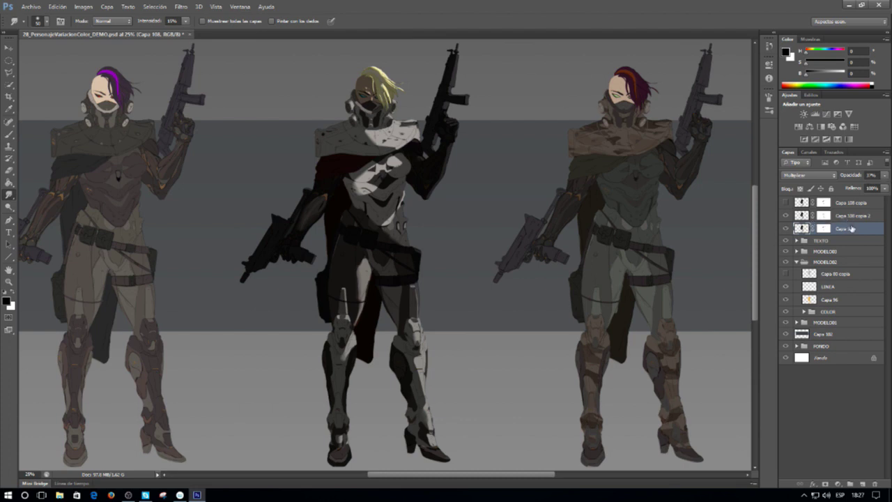
click(886, 175)
drag(850, 189, 847, 189)
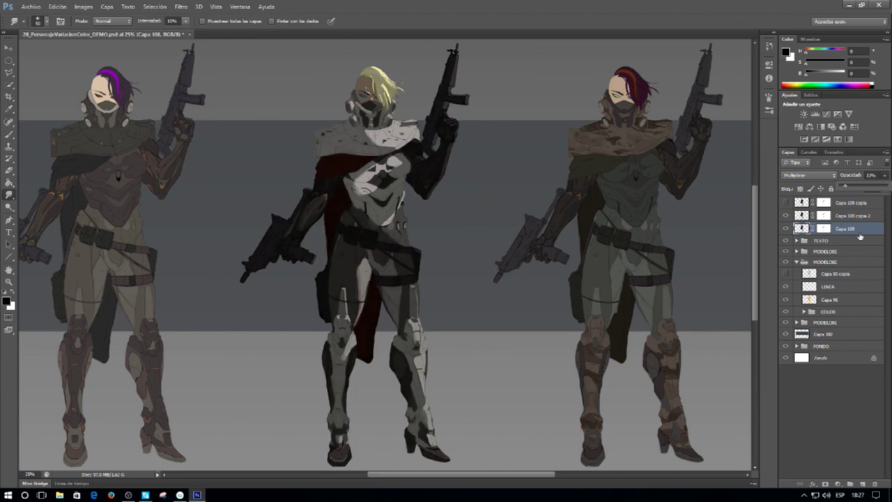
Step: Paint a black test patch on the mask of Capa 108 copia 2 over the cape's shaded side and the red cloth below
click(848, 217)
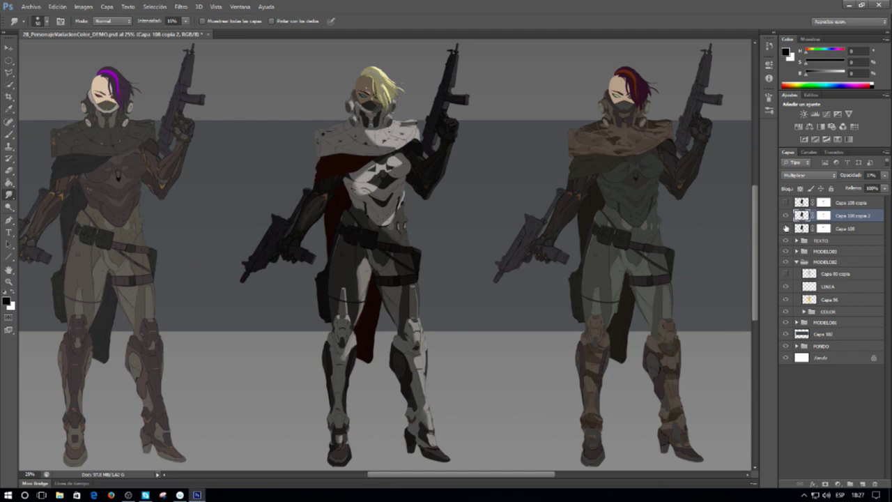
scroll(376, 122, up, 3)
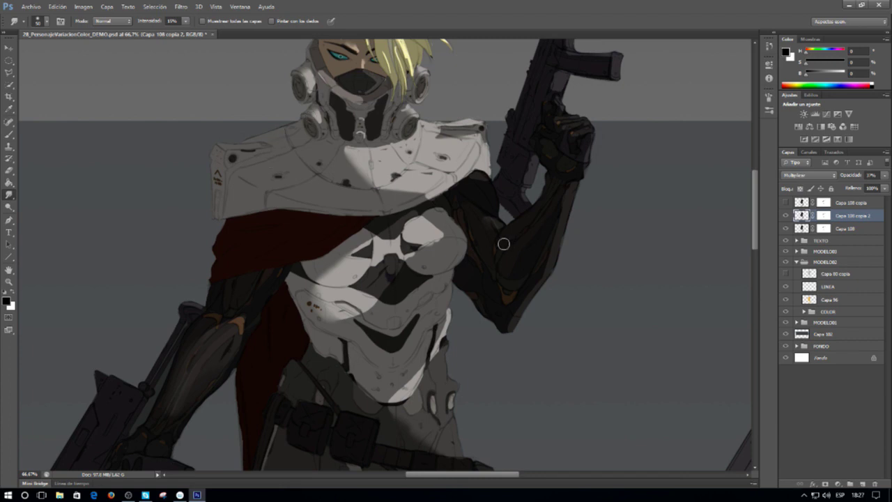
click(824, 215)
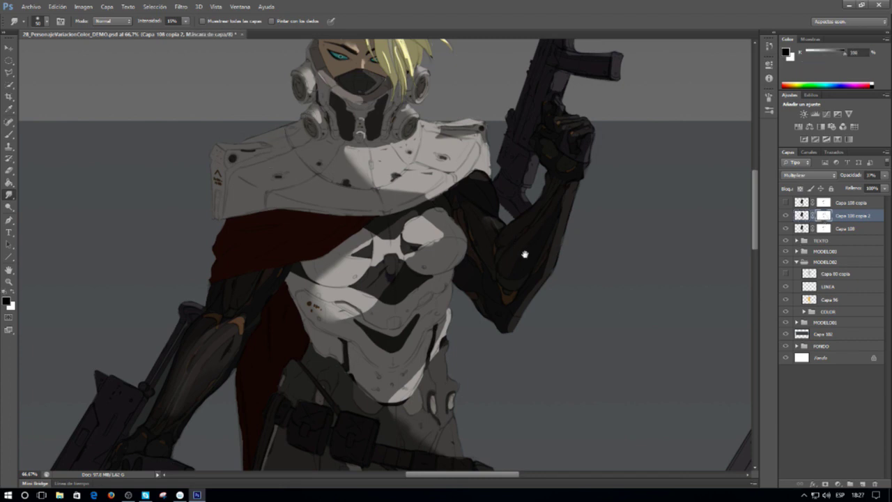
scroll(448, 213, down, 1)
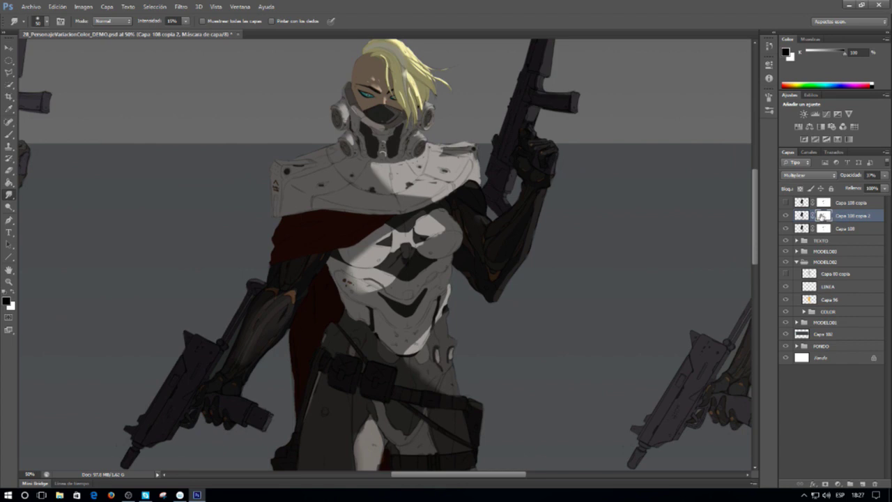
key(b)
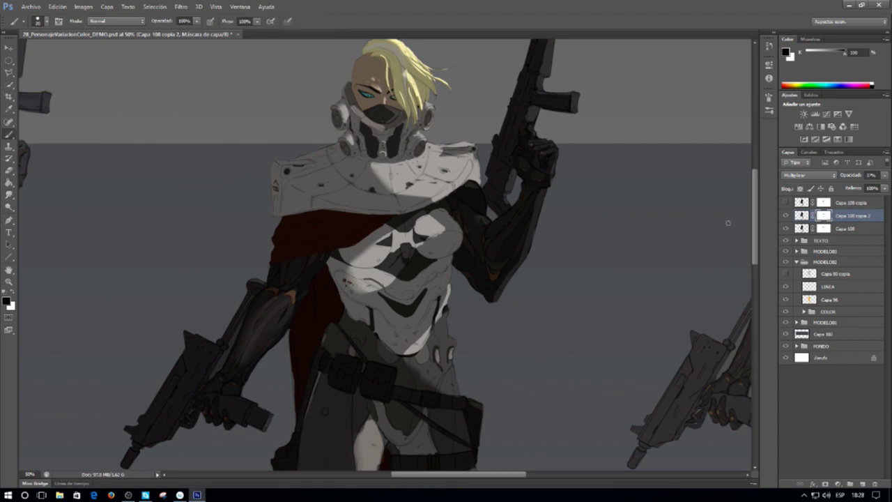
mouse_move(299, 181)
mouse_down()
mouse_move(292, 197)
mouse_move(310, 188)
mouse_move(328, 202)
mouse_move(327, 224)
mouse_up()
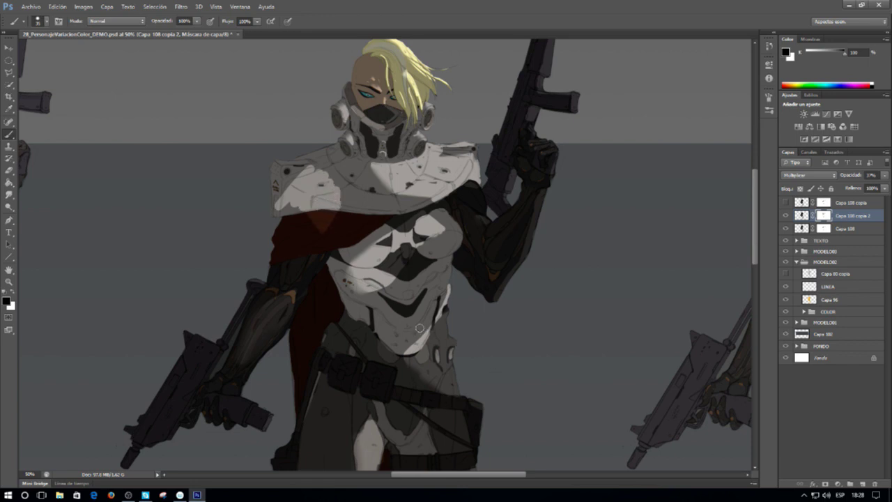
scroll(313, 180, up, 2)
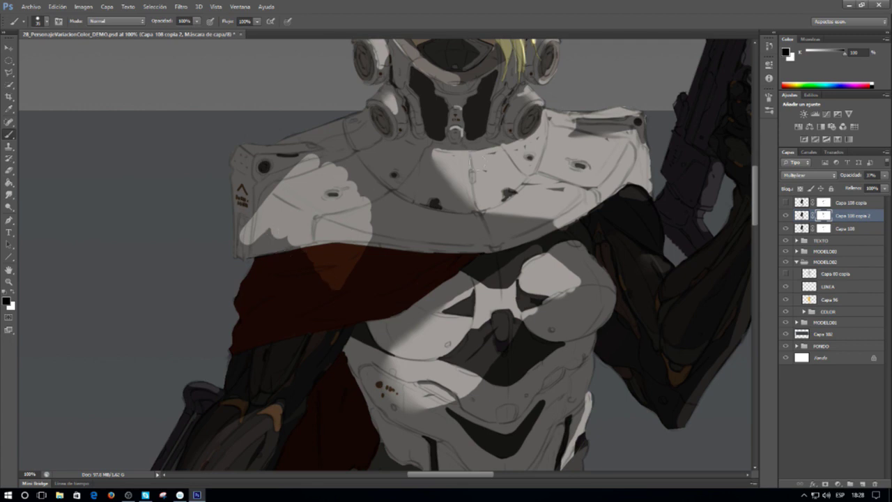
Step: Raise the opacity of the lower shadow layer Capa 108 slightly
click(854, 230)
click(886, 176)
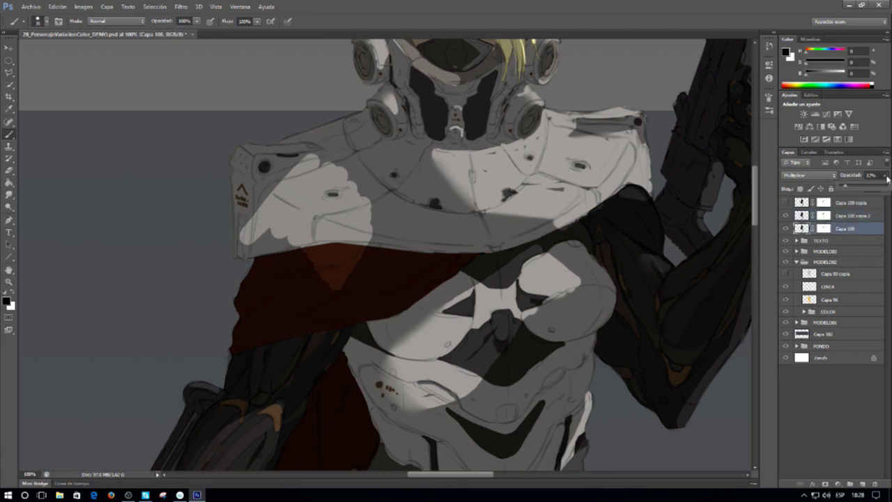
drag(850, 189, 853, 189)
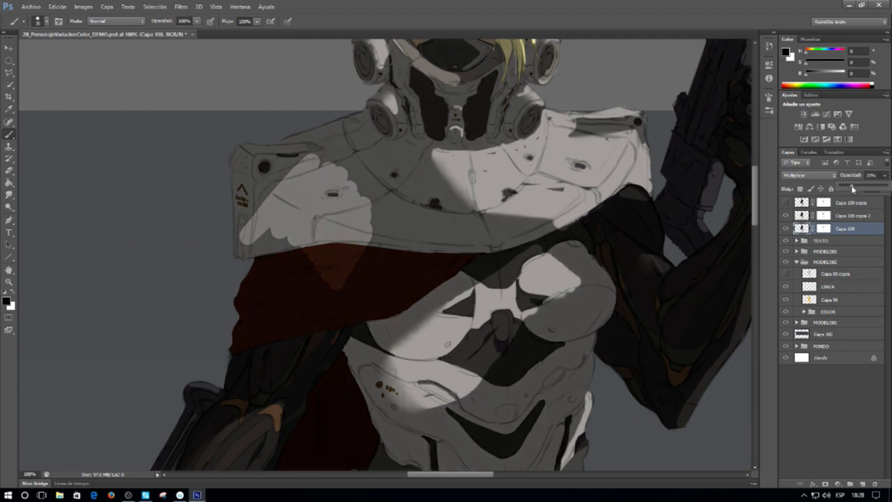
Step: Try to cover the lit test patch on the cape with a larger brush, and undo the strokes
click(851, 216)
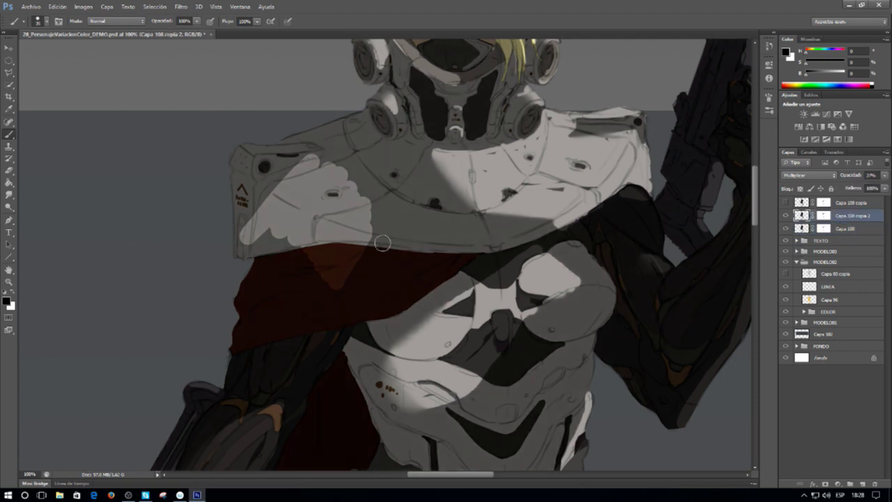
key(x)
drag(295, 202, 320, 203)
mouse_move(259, 227)
mouse_down()
mouse_move(277, 248)
mouse_move(275, 230)
mouse_move(242, 213)
mouse_move(293, 259)
mouse_up()
key(x)
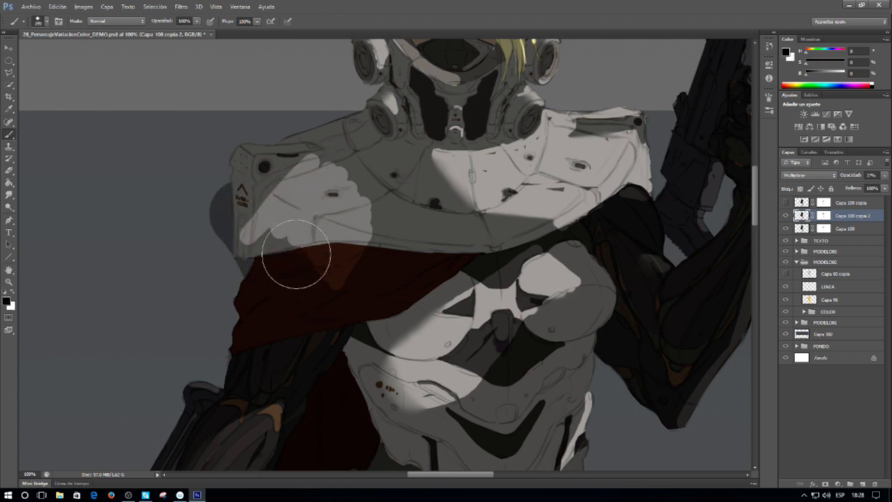
click(824, 217)
key(x)
mouse_move(330, 221)
mouse_down()
mouse_move(258, 209)
mouse_move(279, 239)
mouse_move(270, 265)
mouse_move(284, 212)
mouse_move(355, 238)
mouse_up()
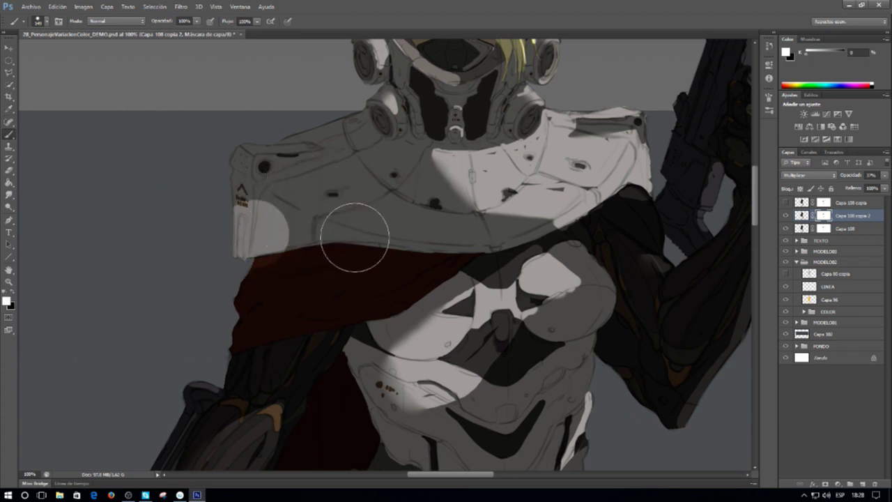
key(ctrl+alt+z)
key(ctrl+alt+z)
key(ctrl+alt+z)
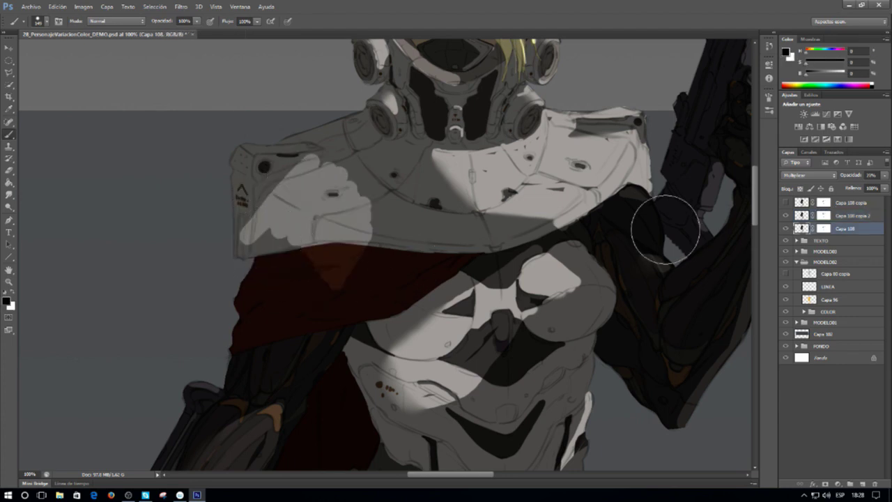
Step: Paint white on the mask of Capa 108 copia 2 to restore the shadow over the cape's test patch
click(824, 216)
mouse_move(289, 230)
mouse_down()
mouse_move(273, 209)
mouse_move(319, 185)
mouse_move(333, 194)
mouse_up()
scroll(332, 193, down, 1)
scroll(332, 194, down, 2)
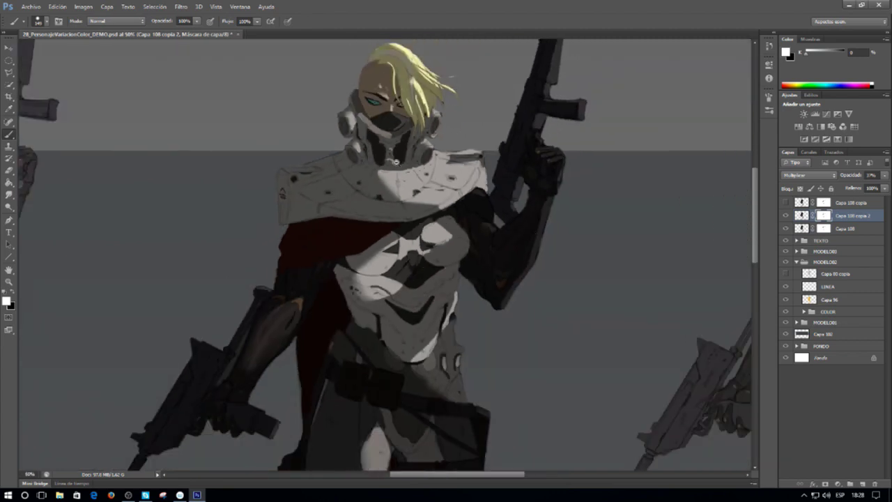
scroll(626, 63, down, 2)
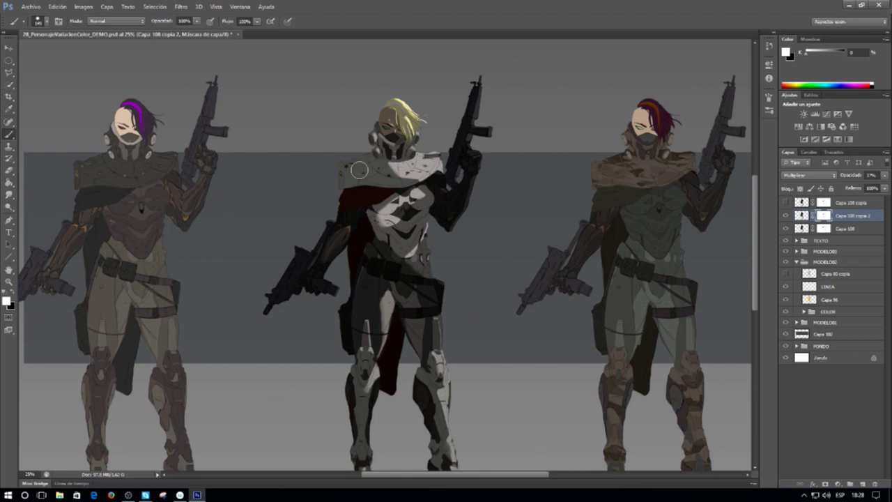
scroll(360, 163, up, 2)
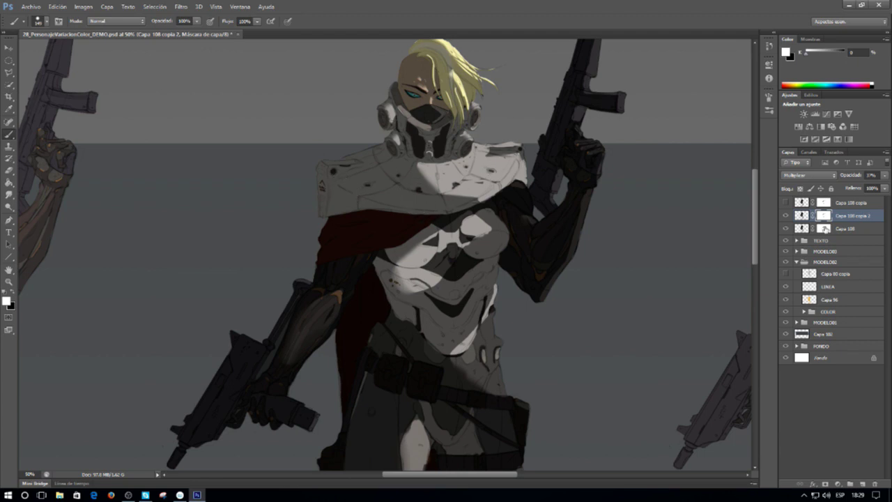
click(851, 230)
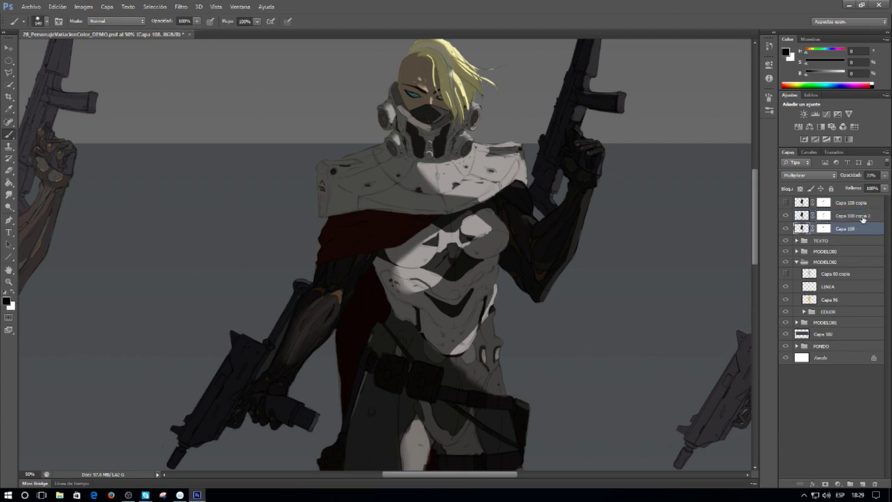
click(852, 217)
click(860, 229)
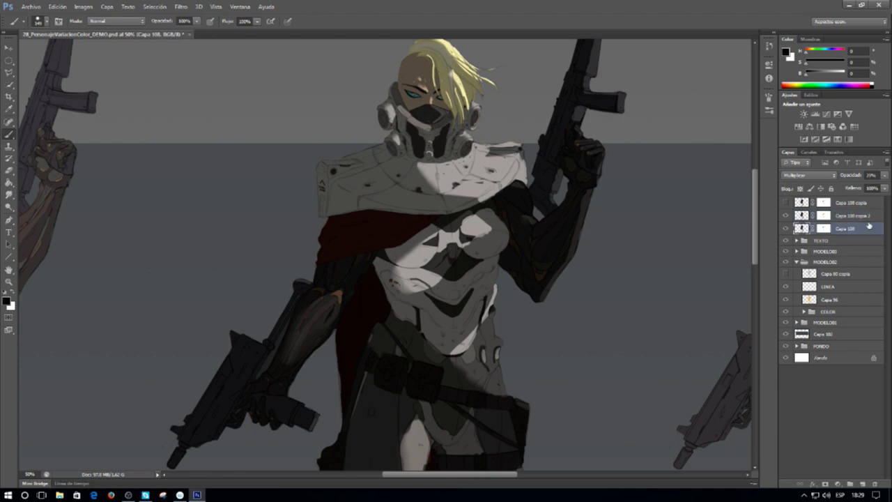
click(886, 176)
click(857, 216)
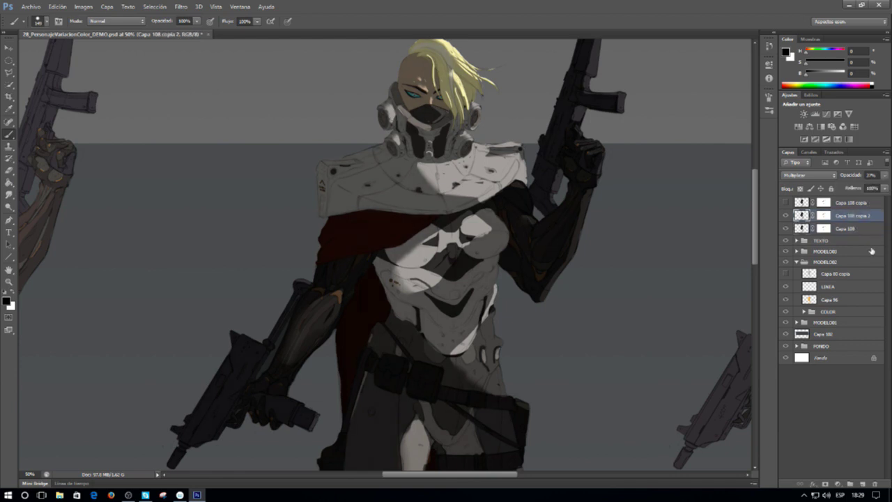
Step: Paint black on Capa 108 copia 2's mask with a soft round brush at 20% opacity, lightening the shaded cape and red cloth
click(826, 215)
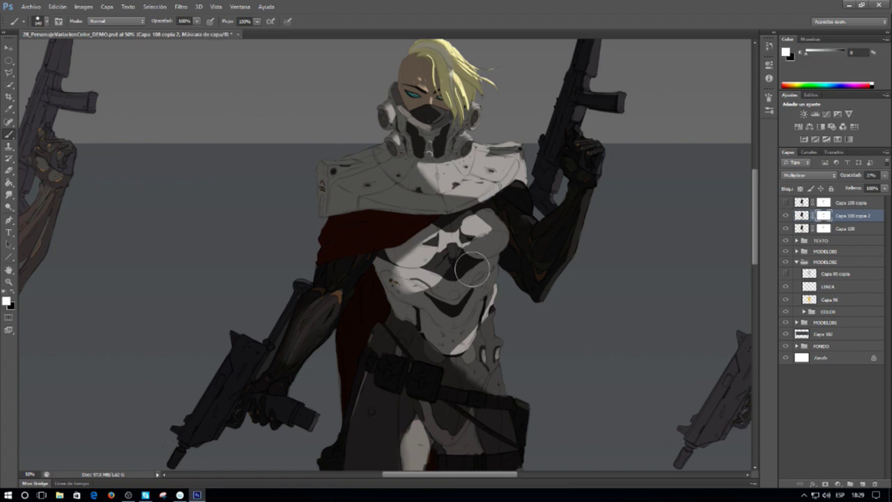
right_click(409, 222)
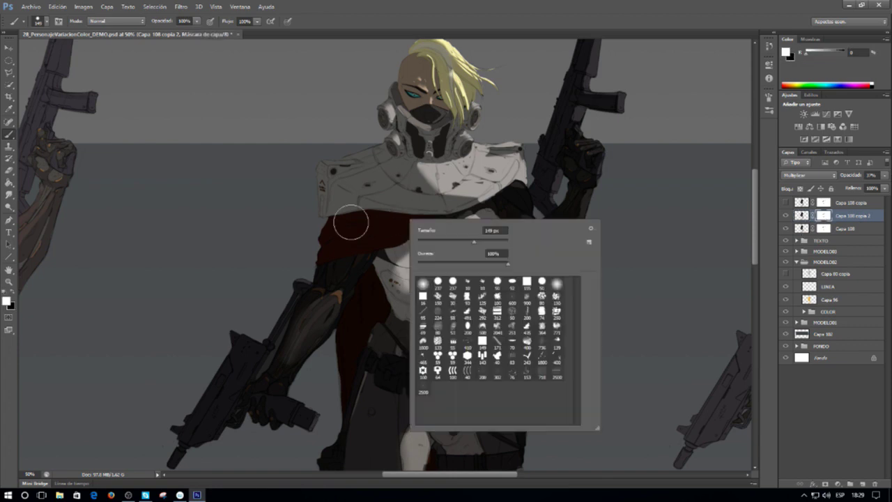
click(424, 284)
key(e)
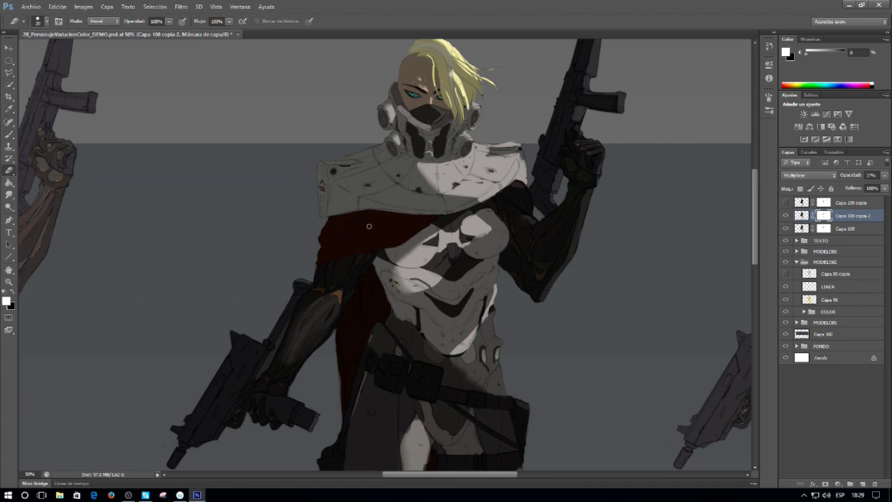
key(b)
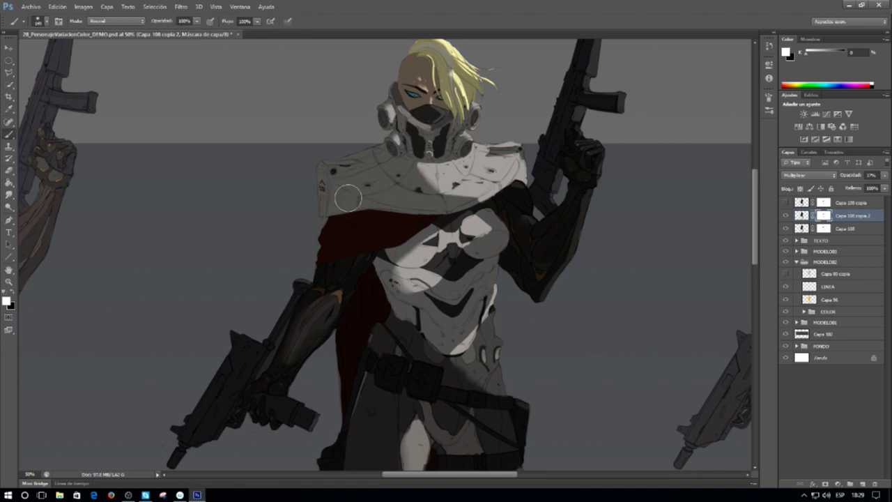
key(x)
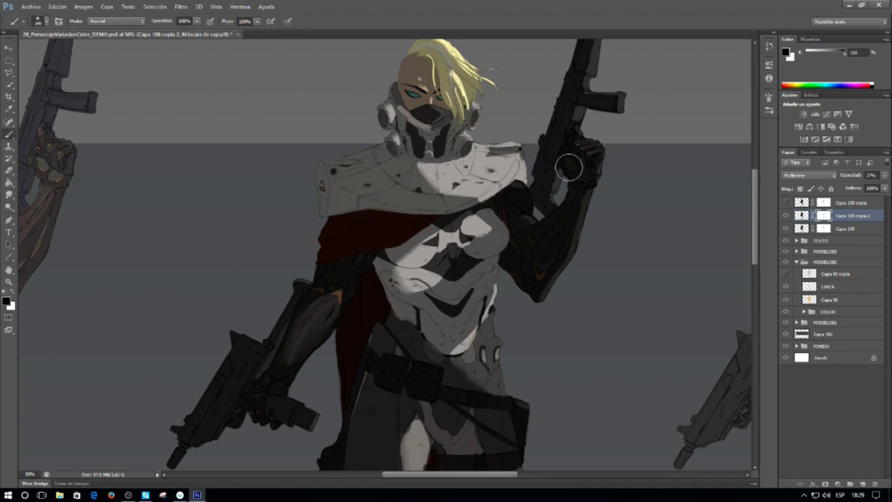
key(2)
mouse_move(324, 192)
mouse_down()
mouse_move(367, 155)
mouse_move(353, 159)
mouse_move(339, 168)
mouse_move(386, 150)
mouse_up()
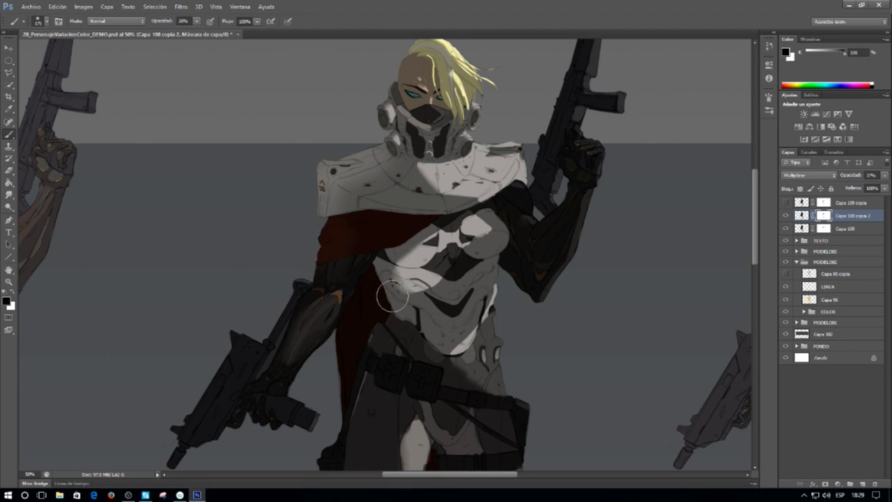
Step: Softly lighten the shadow on the thigh below the belt by brushing black on the same mask
drag(387, 319, 341, 271)
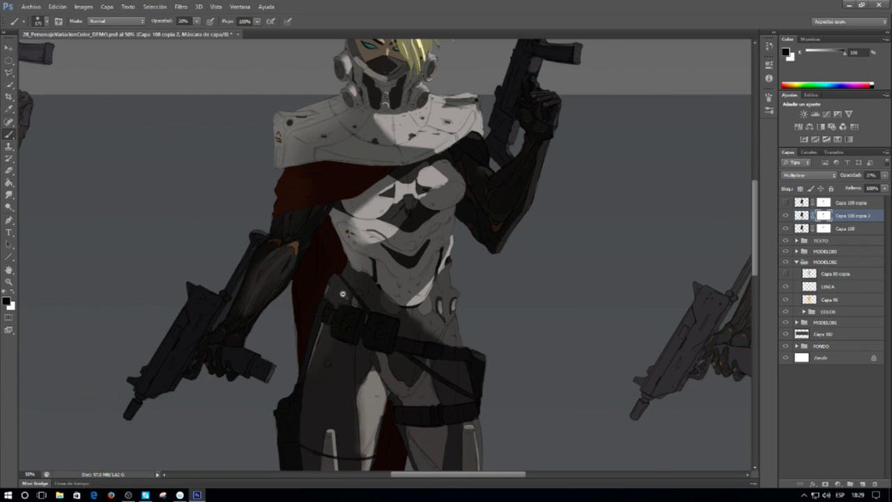
alt+click(343, 293)
drag(328, 339, 357, 249)
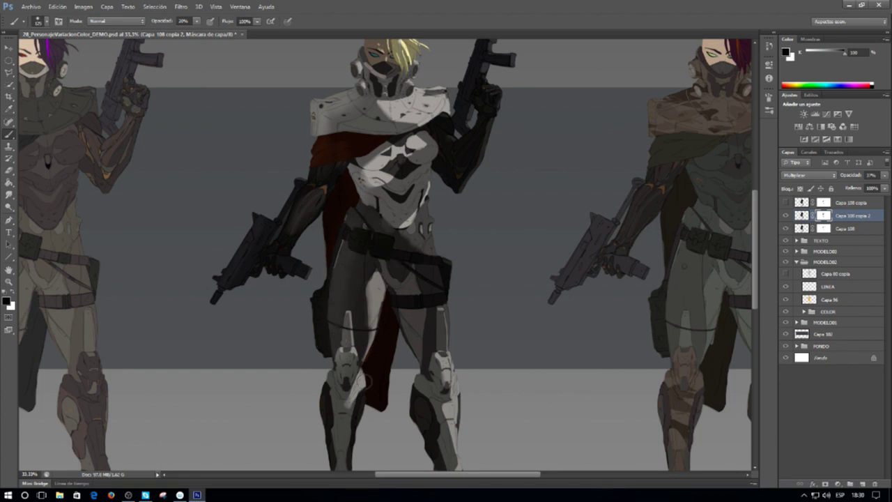
alt+click(395, 294)
scroll(394, 307, down, 1)
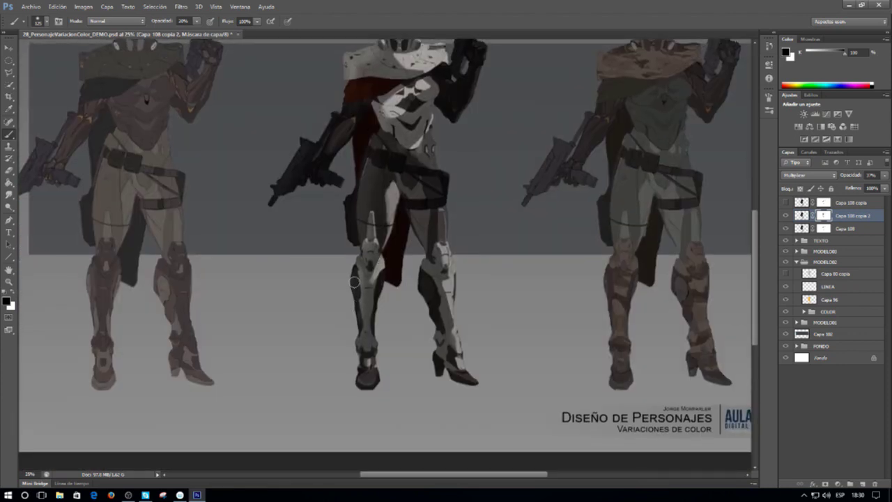
scroll(360, 281, up, 2)
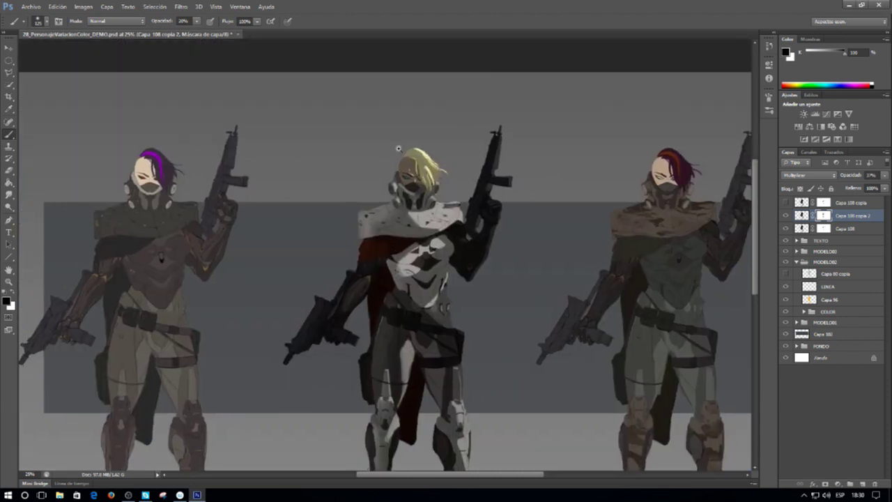
scroll(395, 150, up, 1)
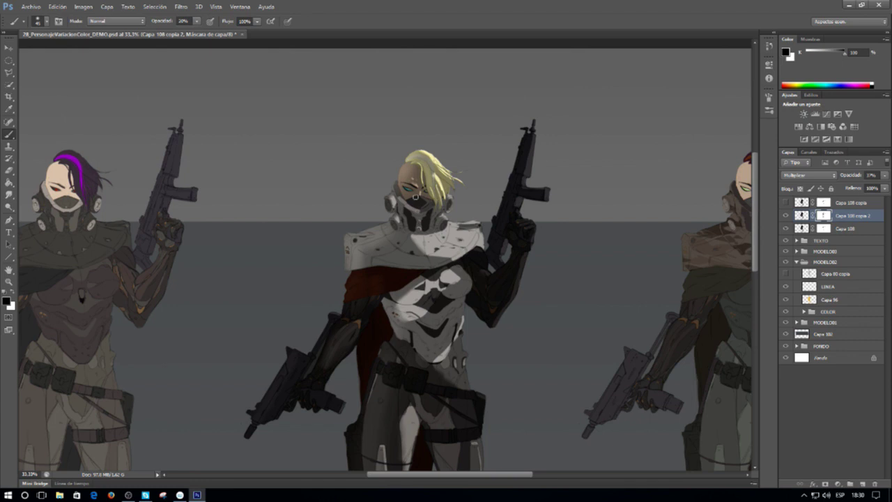
Step: Compare the second character with and without the Capa 108 copia 2 shadow, viewing it both as a whole and close up
scroll(416, 188, up, 2)
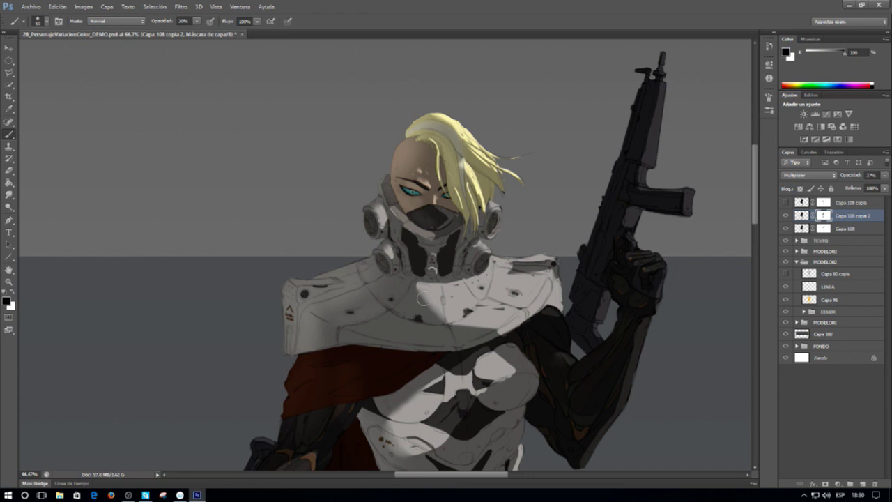
scroll(466, 249, down, 2)
drag(504, 301, 448, 200)
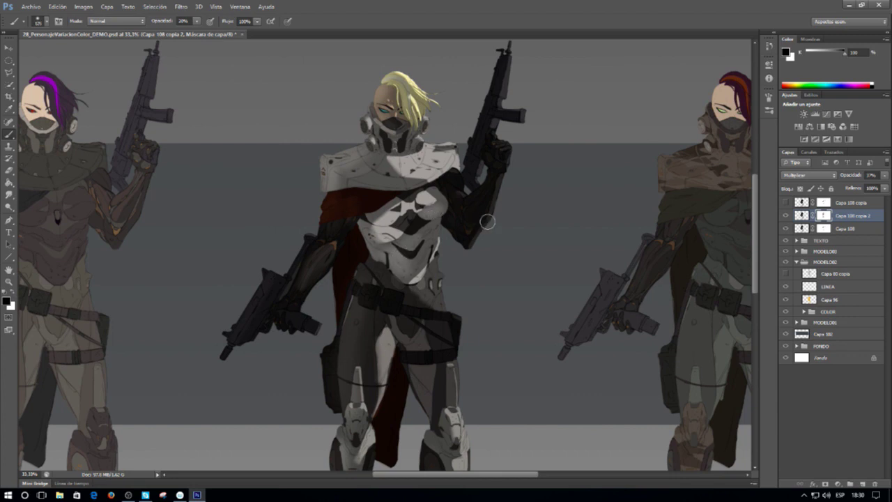
alt+click(490, 184)
mouse_move(508, 233)
mouse_down()
mouse_move(469, 196)
mouse_move(498, 245)
mouse_move(493, 234)
mouse_up()
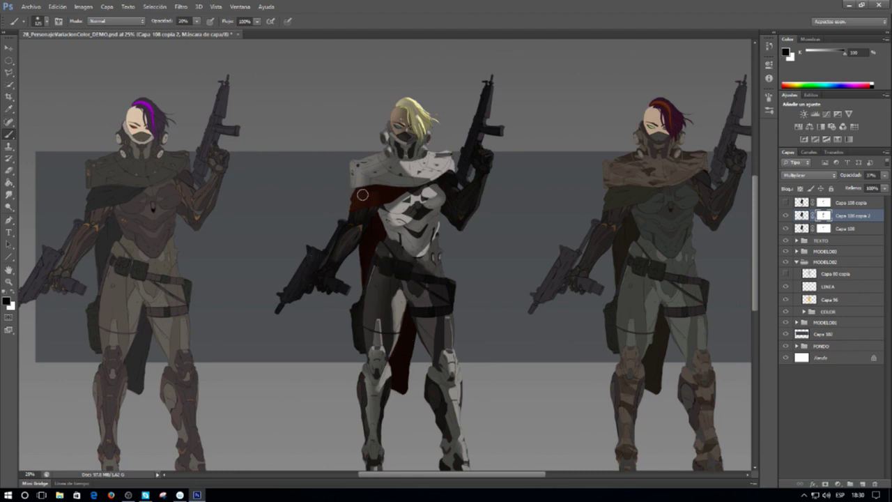
key(bracketleft)
key(bracketleft)
key(bracketleft)
key(bracketleft)
key(bracketleft)
key(bracketleft)
key(bracketleft)
click(786, 216)
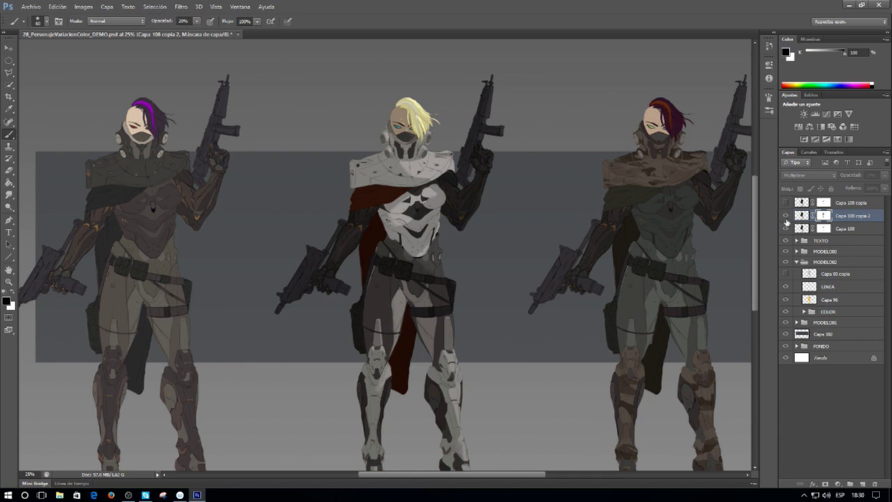
click(786, 219)
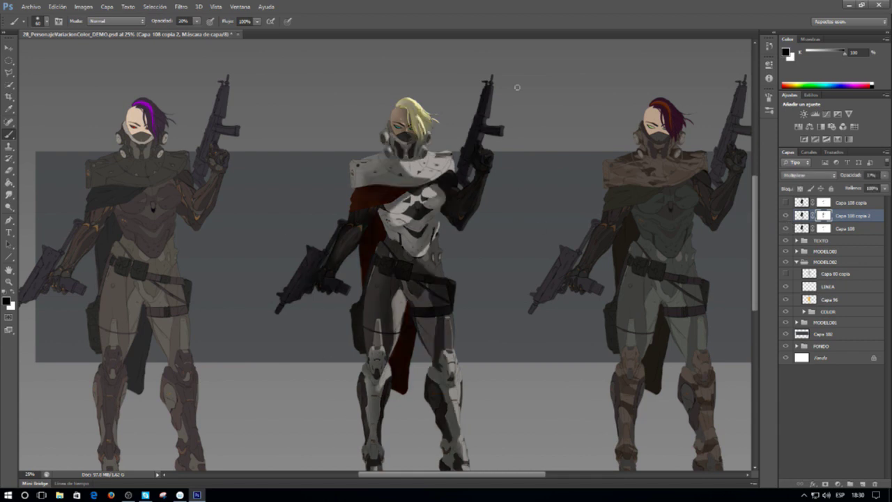
key(ctrl+minus)
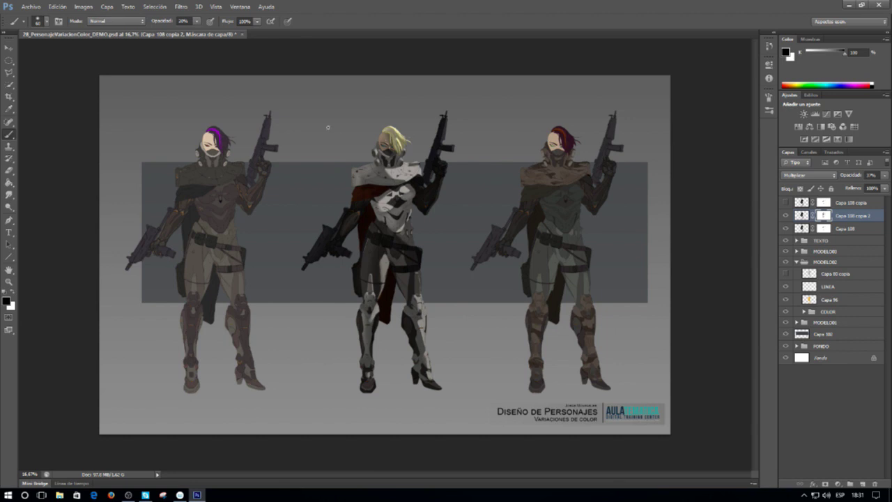
scroll(365, 135, up, 3)
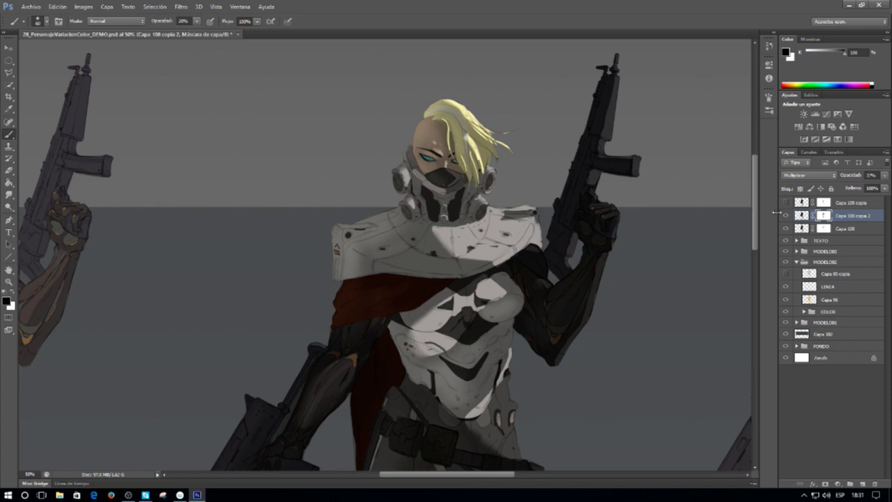
click(787, 217)
click(787, 217)
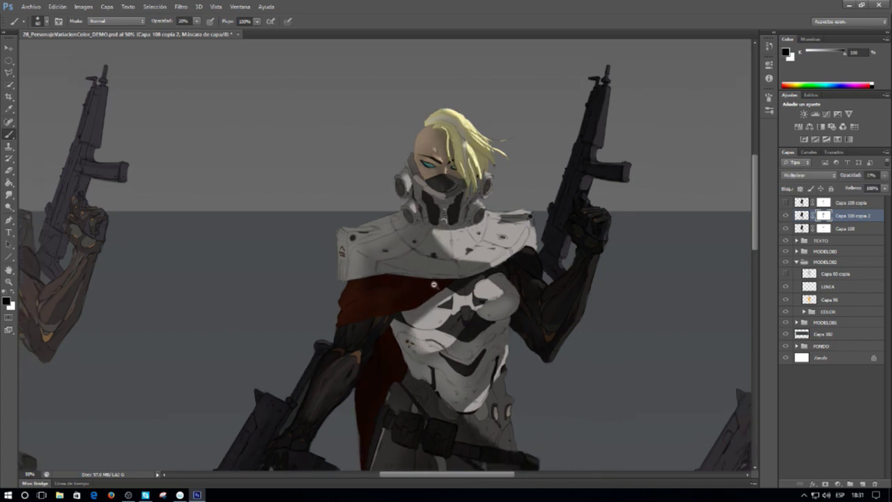
alt+click(435, 284)
alt+click(434, 285)
drag(468, 369, 432, 262)
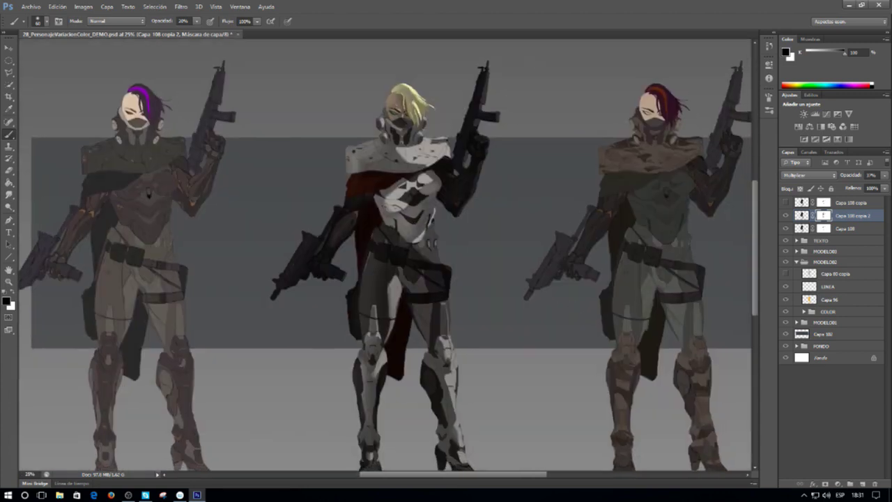
key(alt+Tab)
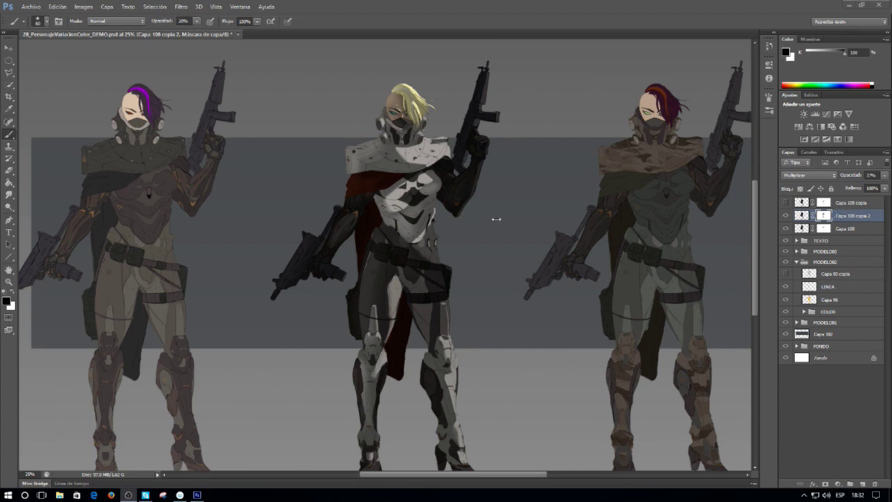
click(852, 217)
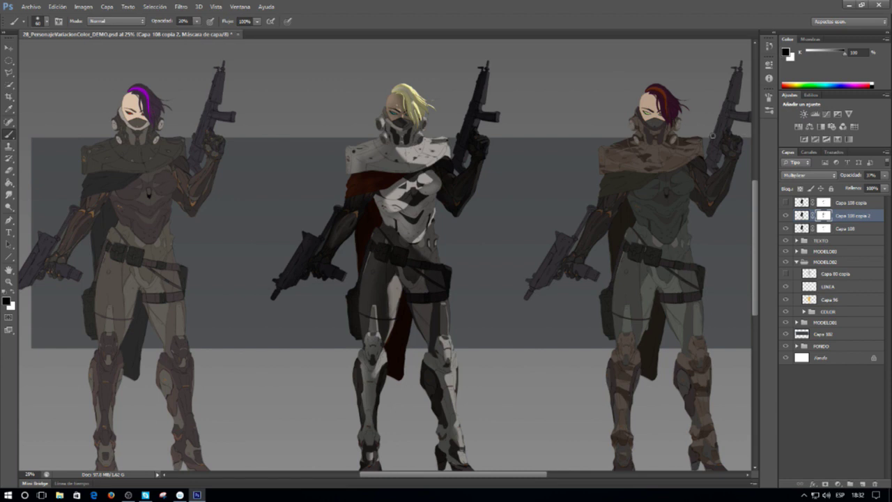
Step: Select the full-height strip of the canvas containing the third character with the Rectangular Marquee
click(9, 61)
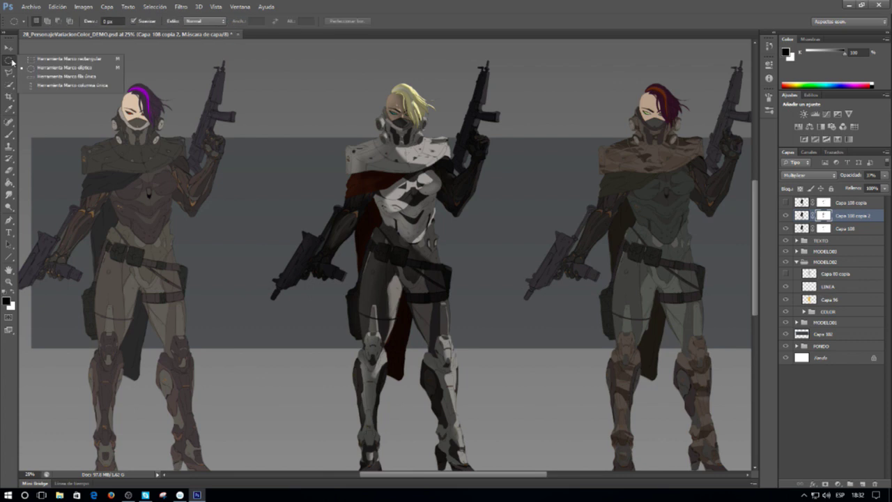
click(33, 61)
key(ctrl+minus)
key(ctrl+minus)
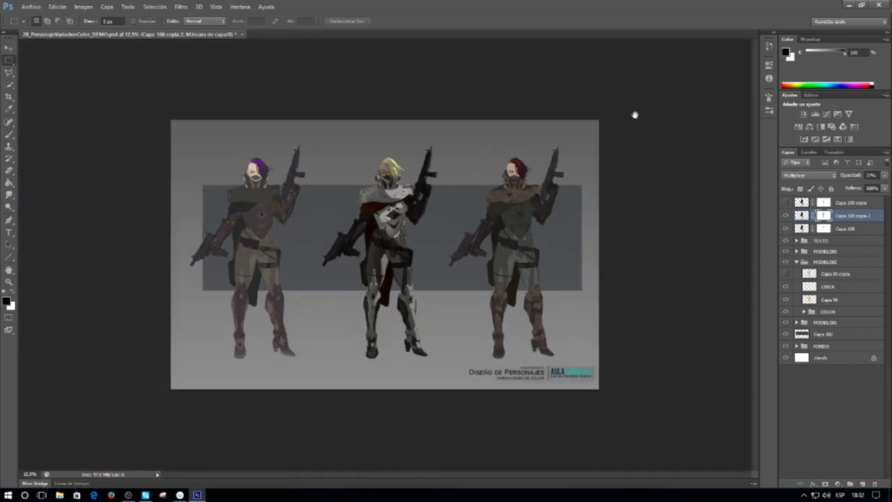
drag(613, 115, 448, 401)
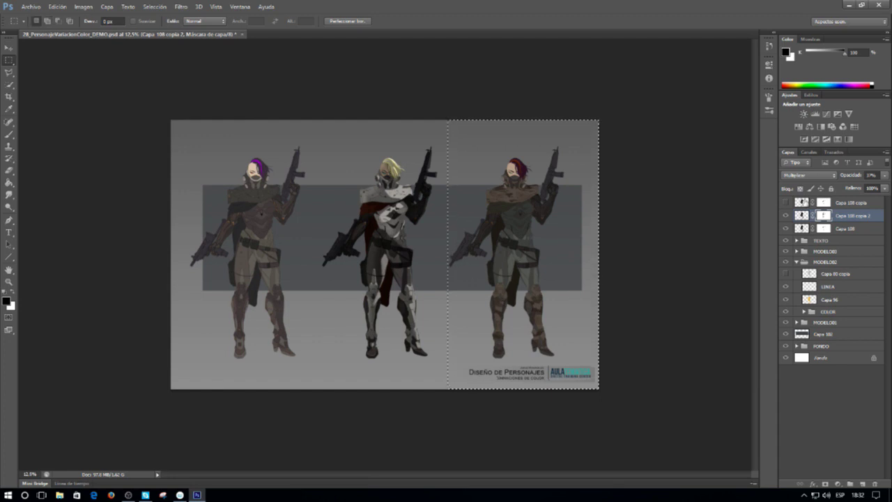
Step: Add a new layer above Capa 108 copia, fill the selected strip with white, and deselect
click(852, 204)
key(ctrl+shift+alt+n)
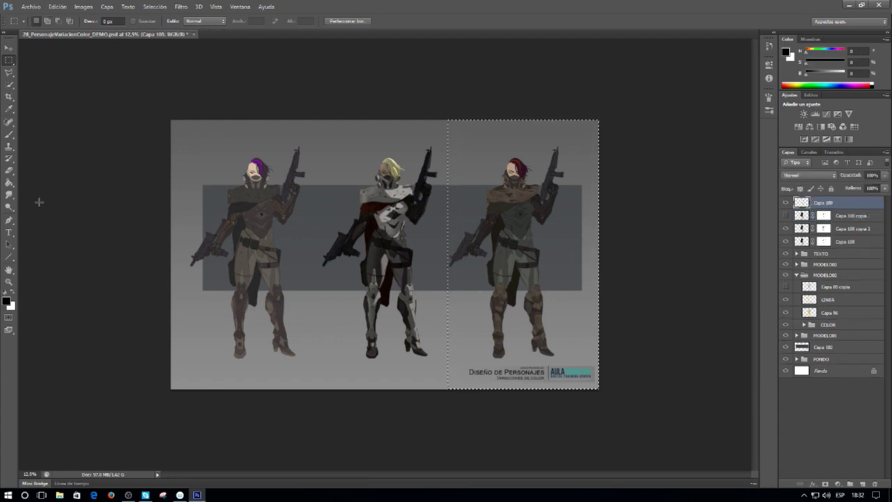
click(10, 184)
key(x)
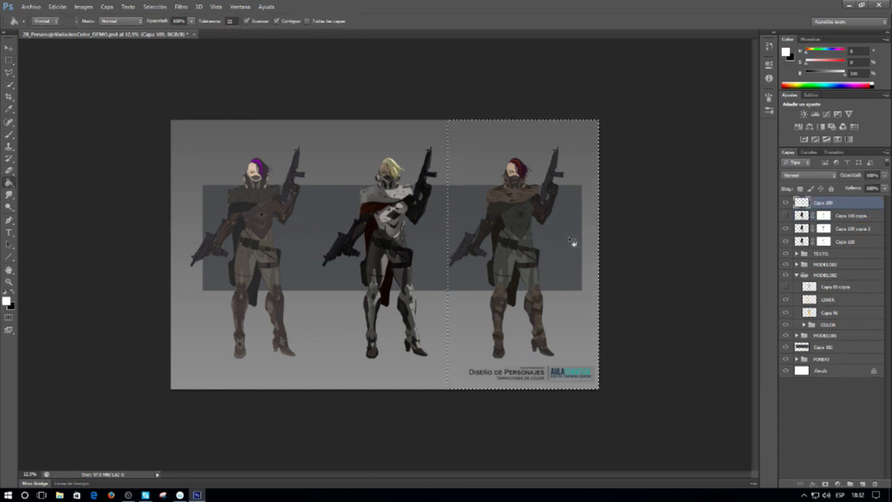
click(575, 240)
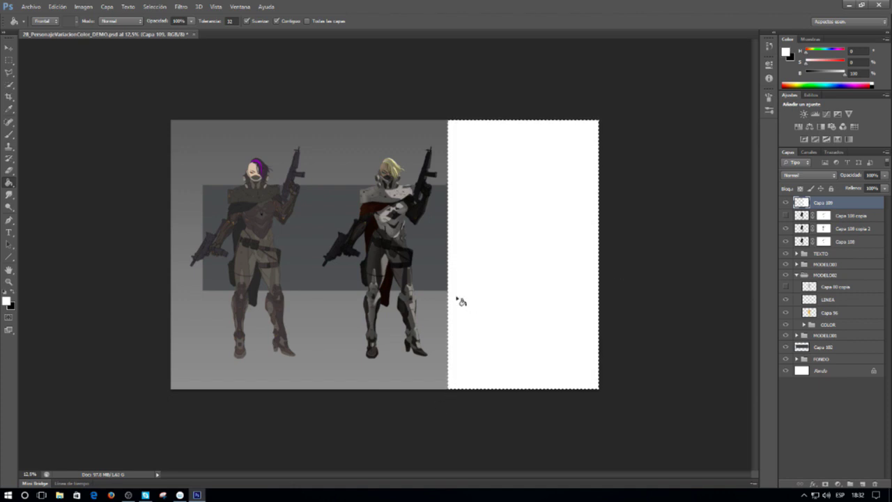
key(b)
key(ctrl+d)
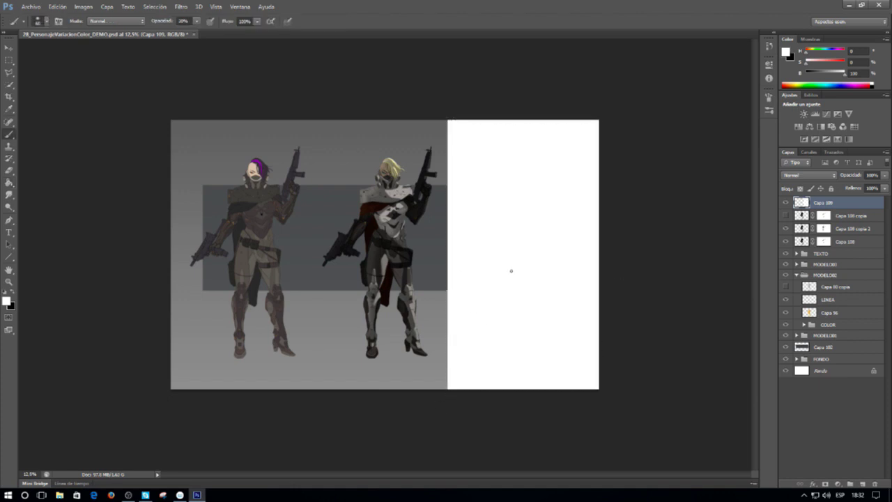
Step: Create another layer above the white fill and set up a small black brush at about 75% opacity
click(863, 484)
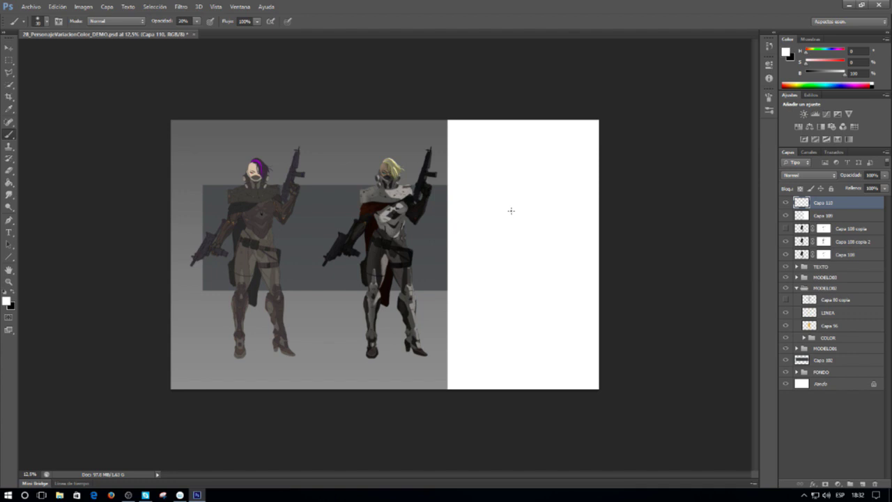
click(197, 22)
drag(210, 53, 230, 44)
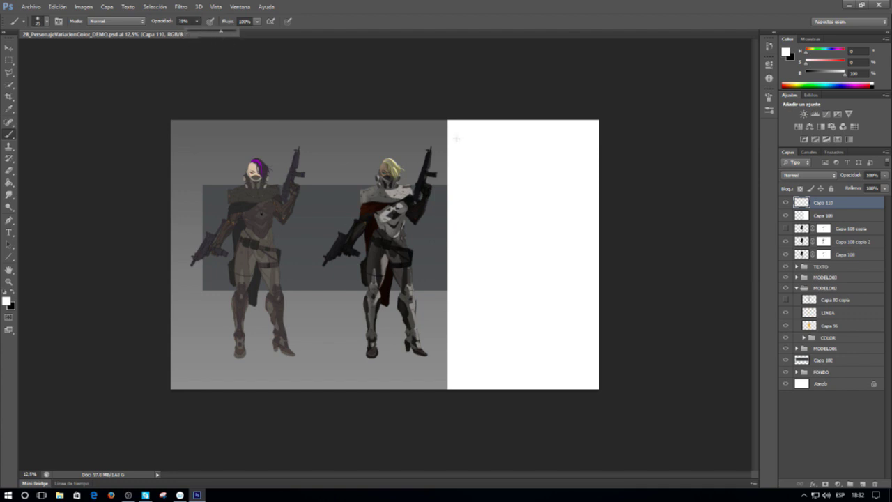
click(72, 49)
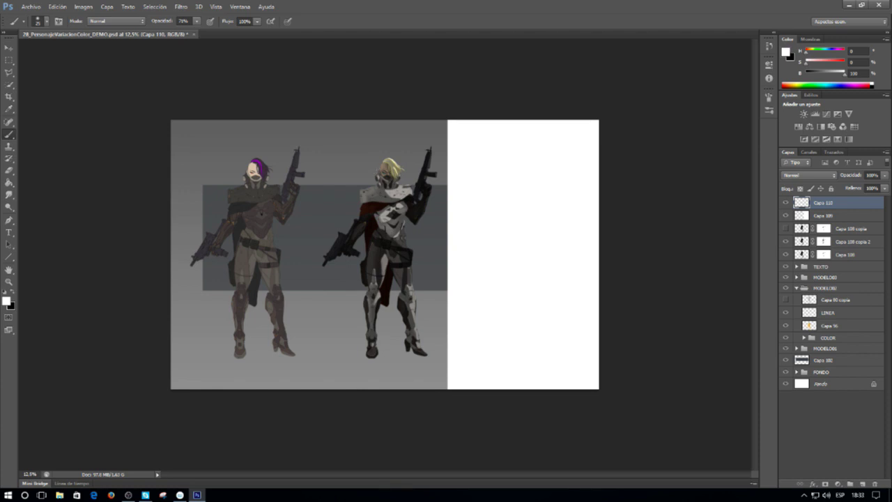
click(46, 22)
double_click(50, 92)
key(bracketleft)
key(bracketleft)
key(bracketleft)
key(bracketleft)
key(x)
Step: Sketch the head of a simplified mannequin as an upright cylinder in the upper part of the white area
scroll(398, 202, up, 3)
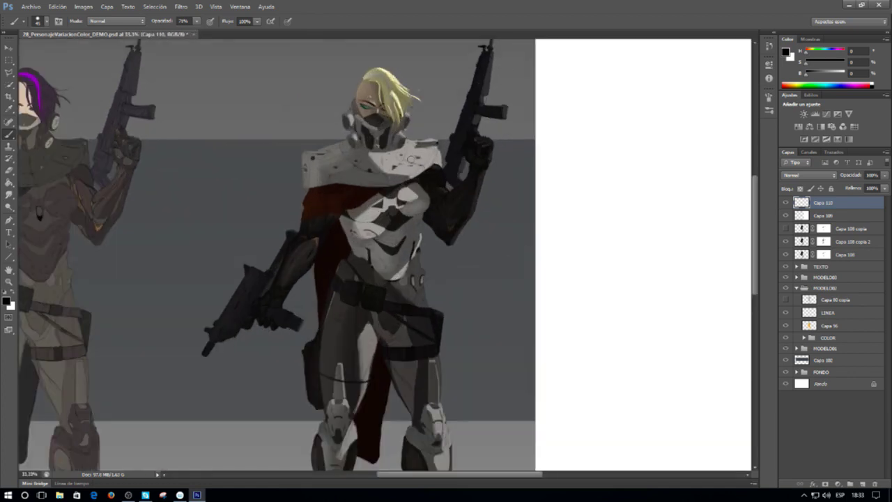
drag(635, 178, 444, 209)
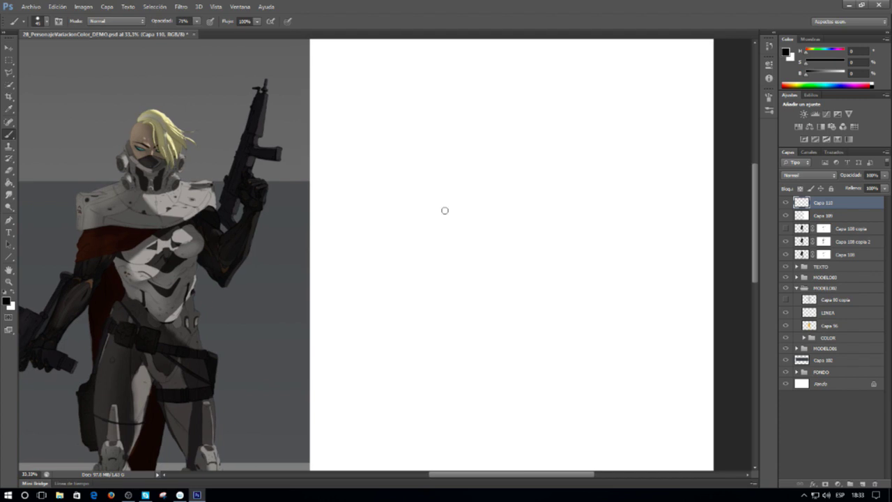
drag(448, 164, 478, 187)
mouse_move(450, 119)
mouse_down()
mouse_move(450, 165)
mouse_move(469, 164)
mouse_up()
key(ctrl+z)
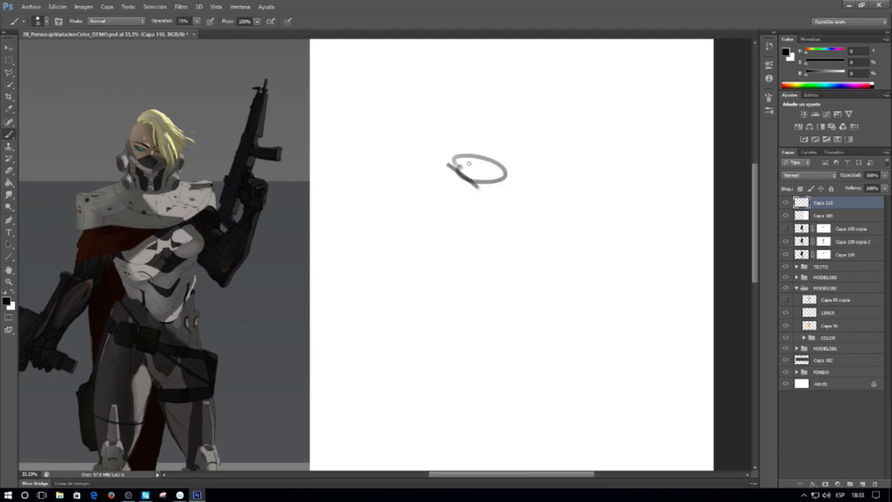
mouse_move(456, 100)
mouse_down()
mouse_move(454, 167)
mouse_move(465, 98)
mouse_move(510, 167)
mouse_up()
drag(510, 103, 509, 156)
drag(474, 90, 501, 103)
Step: Sketch the mannequin's chest below the head as a tilted box with side, front and underside planes
mouse_move(474, 237)
mouse_down()
mouse_move(462, 197)
mouse_move(442, 239)
mouse_move(451, 270)
mouse_move(477, 237)
mouse_up()
drag(408, 199, 446, 266)
drag(441, 179, 477, 253)
drag(455, 282, 482, 256)
drag(403, 189, 448, 272)
drag(444, 179, 485, 256)
mouse_move(398, 192)
mouse_down()
mouse_move(441, 167)
mouse_move(522, 175)
mouse_up()
drag(481, 248, 533, 244)
mouse_move(452, 169)
mouse_down()
mouse_move(517, 172)
mouse_move(549, 237)
mouse_up()
drag(520, 174, 550, 240)
drag(552, 244, 530, 280)
drag(460, 277, 531, 280)
drag(554, 244, 530, 278)
drag(455, 285, 562, 272)
drag(474, 254, 544, 245)
Step: Sketch the waist and a faceted pelvis block beneath the chest box
mouse_move(485, 306)
mouse_down()
mouse_move(486, 251)
mouse_move(436, 309)
mouse_move(464, 340)
mouse_up()
key(ctrl+z)
drag(417, 310, 456, 353)
mouse_move(446, 263)
mouse_down()
mouse_move(490, 293)
mouse_move(474, 352)
mouse_move(524, 342)
mouse_up()
mouse_move(488, 292)
mouse_down()
mouse_move(544, 282)
mouse_move(535, 336)
mouse_up()
mouse_move(446, 263)
mouse_down()
mouse_move(503, 253)
mouse_move(539, 270)
mouse_up()
drag(454, 235, 449, 263)
drag(543, 209, 545, 276)
drag(545, 230, 534, 287)
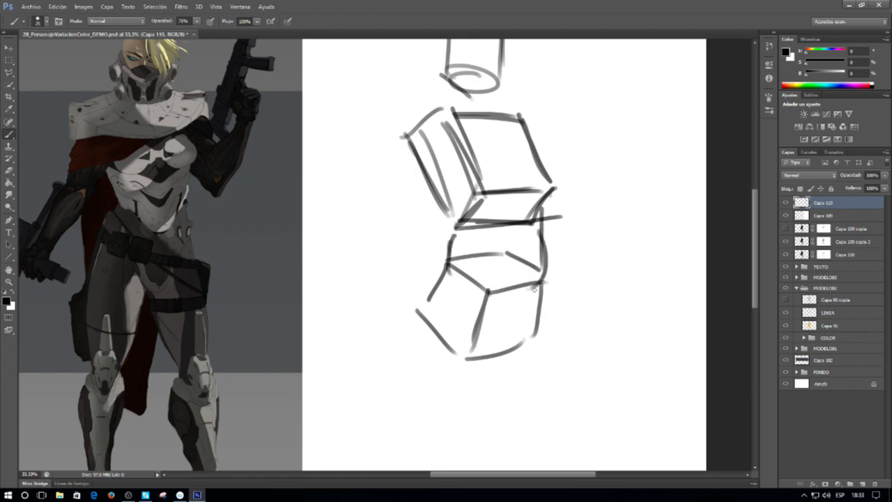
mouse_move(458, 264)
mouse_down()
mouse_move(490, 292)
mouse_move(529, 299)
mouse_up()
Step: Sketch the thigh of the outstretched leg as a tapered cylinder slanting down from the pelvis
mouse_move(451, 226)
mouse_down()
mouse_move(449, 250)
mouse_move(454, 207)
mouse_move(409, 151)
mouse_up()
alt+click(494, 180)
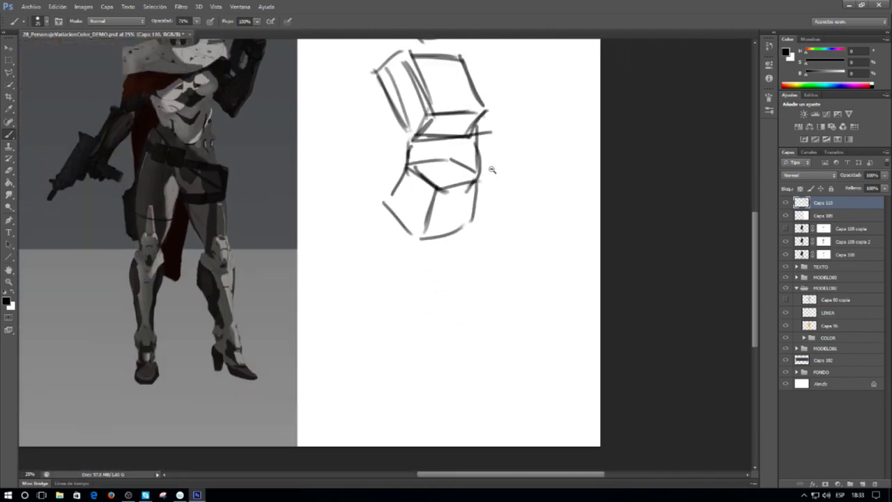
scroll(483, 258, down, 1)
mouse_move(570, 293)
mouse_down()
mouse_move(596, 289)
mouse_move(603, 351)
mouse_up()
drag(594, 286, 614, 336)
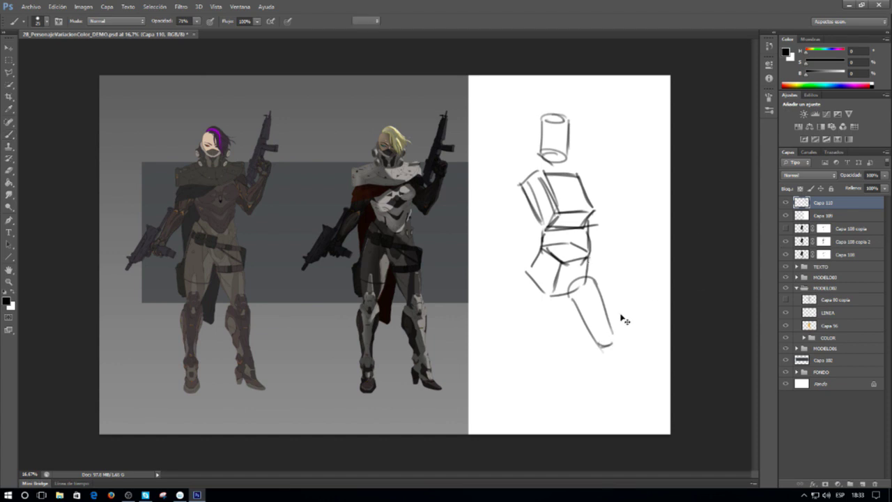
Step: Scale the mannequin sketch down with Free Transform and reposition it to leave room for the lower legs
key(ctrl+t)
drag(610, 350, 563, 291)
drag(568, 161, 593, 182)
key(Return)
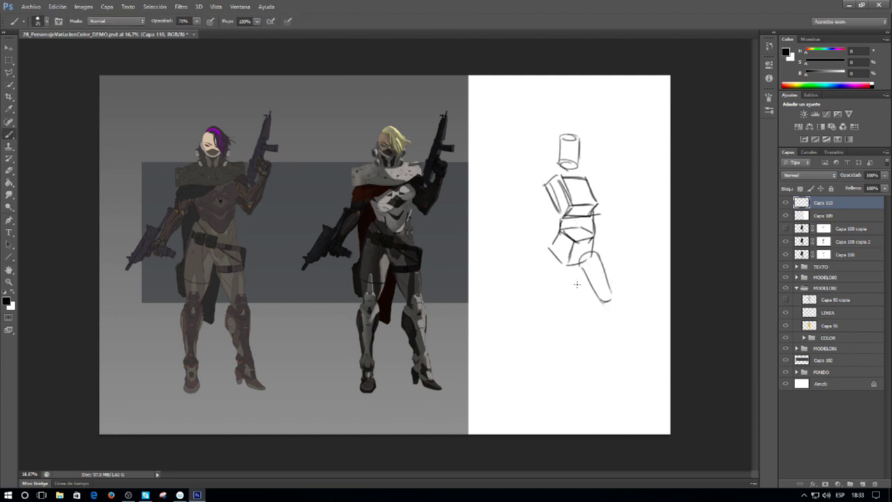
Step: Sketch the straight leg's thigh and shin as cylinders, and close the top of the other thigh with an ellipse
mouse_move(548, 249)
mouse_down()
mouse_move(566, 263)
mouse_move(544, 310)
mouse_move(562, 257)
mouse_up()
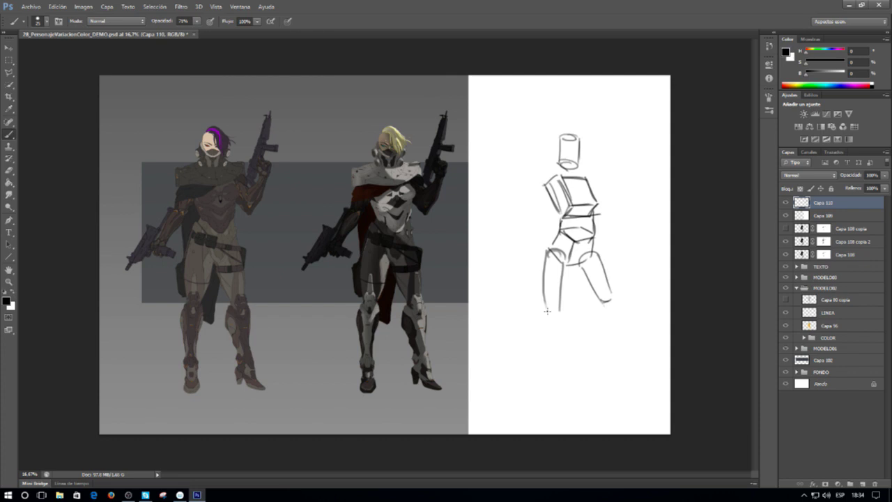
scroll(556, 258, up, 1)
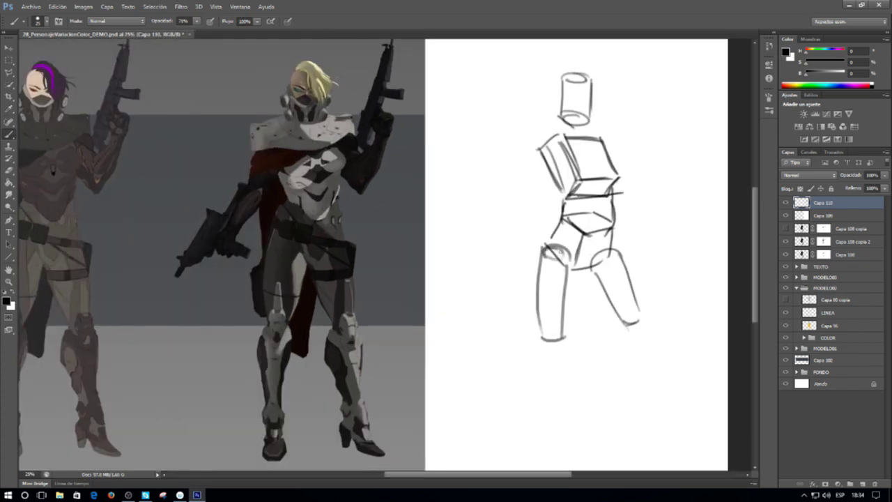
drag(596, 260, 619, 259)
mouse_move(573, 340)
mouse_down()
mouse_move(550, 280)
mouse_move(523, 383)
mouse_up()
drag(542, 287, 543, 354)
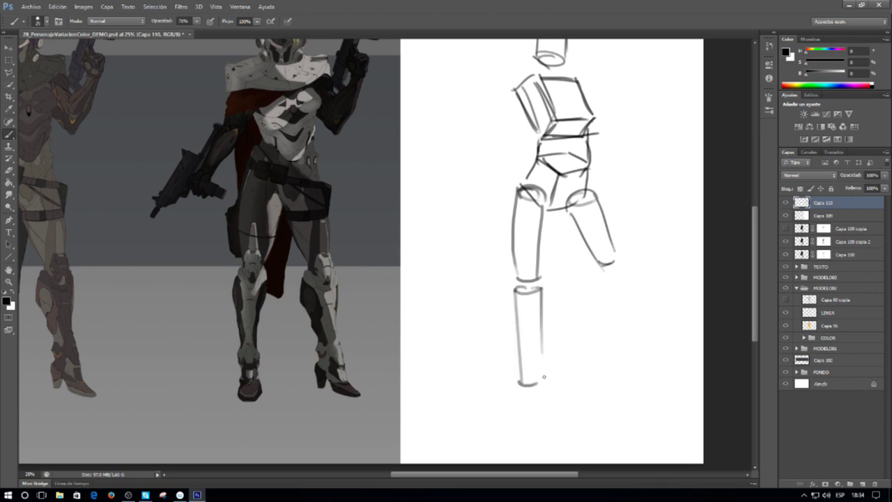
Step: Sketch the outstretched leg's shin as a narrow cylinder with a high-heeled foot below it
mouse_move(600, 278)
mouse_down()
mouse_move(622, 275)
mouse_move(604, 307)
mouse_move(613, 352)
mouse_move(627, 357)
mouse_move(613, 400)
mouse_up()
mouse_move(624, 360)
mouse_down()
mouse_move(635, 382)
mouse_move(629, 396)
mouse_move(640, 400)
mouse_up()
drag(629, 369, 640, 398)
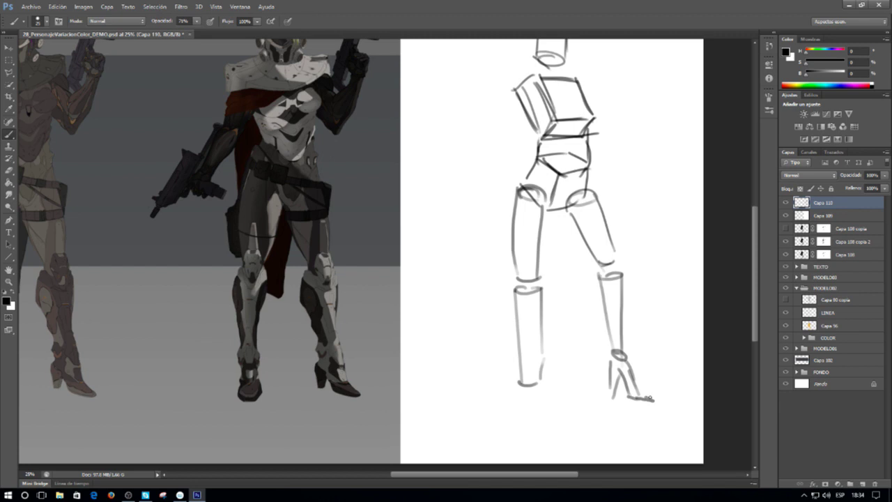
drag(608, 369, 614, 392)
Step: Sketch the straight leg's ankle and front-facing foot at the end of its shin cylinder
drag(517, 336, 524, 373)
mouse_move(521, 368)
mouse_down()
mouse_move(542, 356)
mouse_move(525, 398)
mouse_move(542, 398)
mouse_up()
drag(536, 365, 538, 397)
key(e)
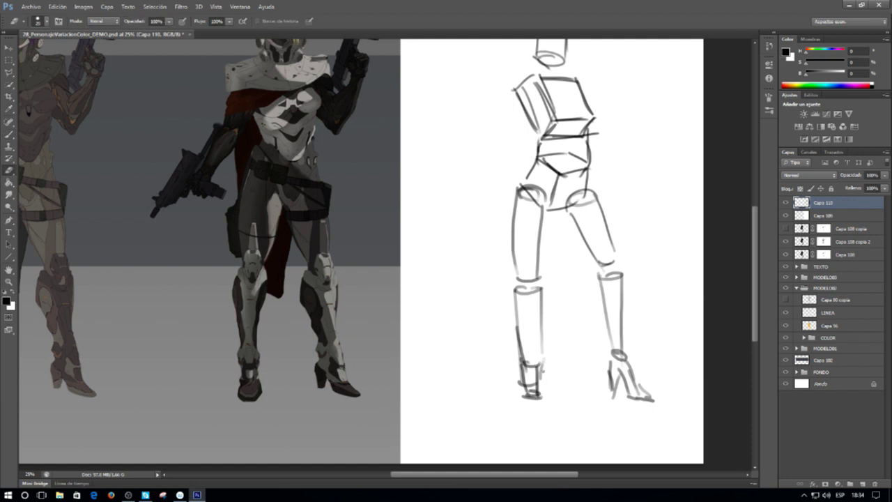
drag(568, 354, 554, 423)
key(b)
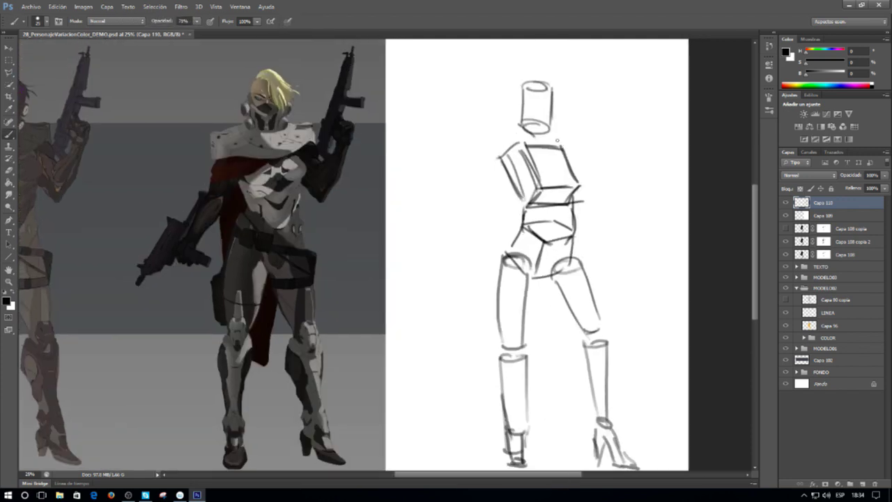
Step: Sketch the raised arm with a tapered upper arm, an upright forearm and a box-shaped hand
drag(563, 146, 603, 166)
mouse_move(619, 123)
mouse_down()
mouse_move(604, 160)
mouse_move(609, 180)
mouse_move(624, 162)
mouse_move(628, 124)
mouse_up()
drag(622, 173, 629, 128)
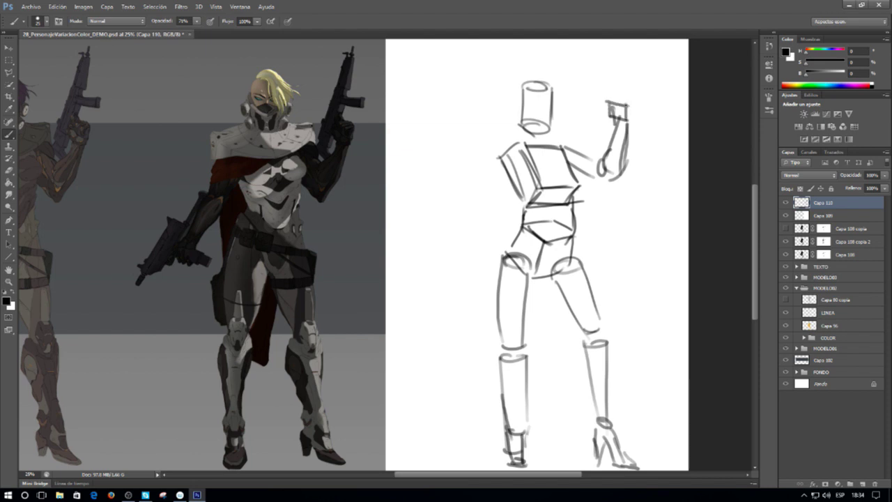
Step: Complete the raised hand's box, sketch the upright rifle it holds, and add a short neck below the head
drag(612, 103, 632, 104)
drag(604, 85, 560, 128)
drag(570, 71, 552, 180)
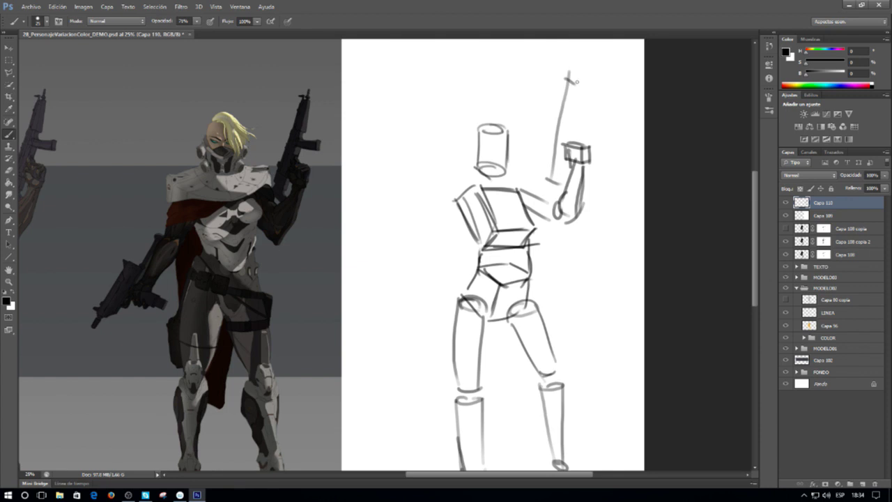
mouse_move(576, 95)
mouse_down()
mouse_move(567, 137)
mouse_move(578, 140)
mouse_up()
drag(575, 101, 562, 184)
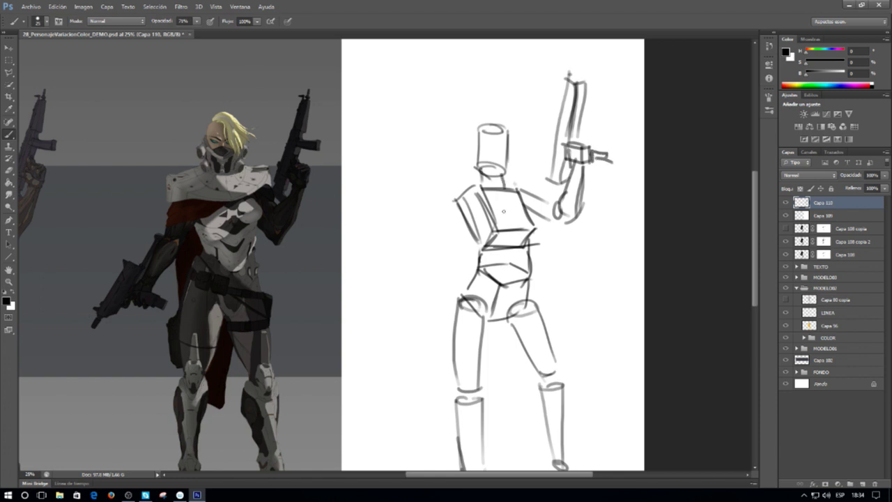
Step: Sketch the lowered arm with cylindrical segments and a box-shaped hand holding a rifle that points downward
mouse_move(450, 198)
mouse_down()
mouse_move(446, 242)
mouse_move(458, 251)
mouse_move(426, 283)
mouse_up()
mouse_move(457, 250)
mouse_down()
mouse_move(423, 290)
mouse_move(423, 311)
mouse_up()
mouse_move(413, 288)
mouse_down()
mouse_move(426, 294)
mouse_move(364, 357)
mouse_move(388, 346)
mouse_move(411, 278)
mouse_up()
drag(391, 335, 409, 301)
drag(371, 330, 386, 337)
mouse_move(370, 333)
mouse_down()
mouse_move(400, 277)
mouse_move(407, 304)
mouse_up()
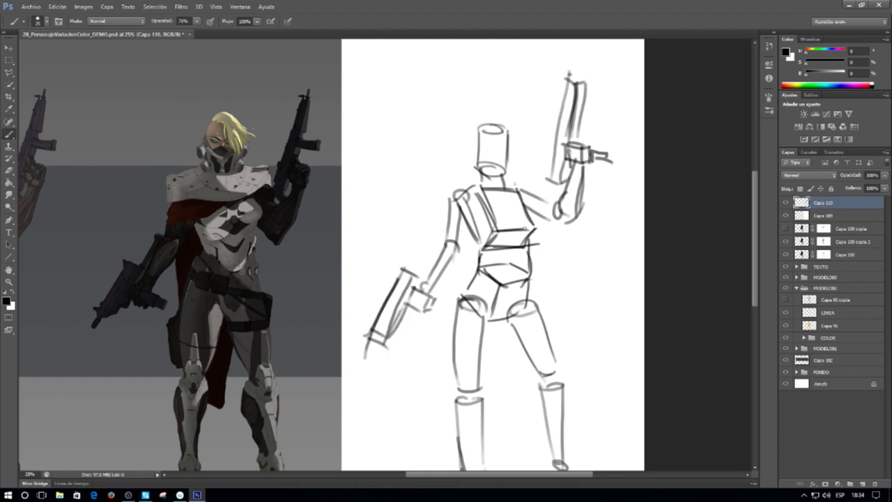
Step: Sketch a cube in perspective on a new layer, in the white space beside the mannequin's head
alt+click(504, 217)
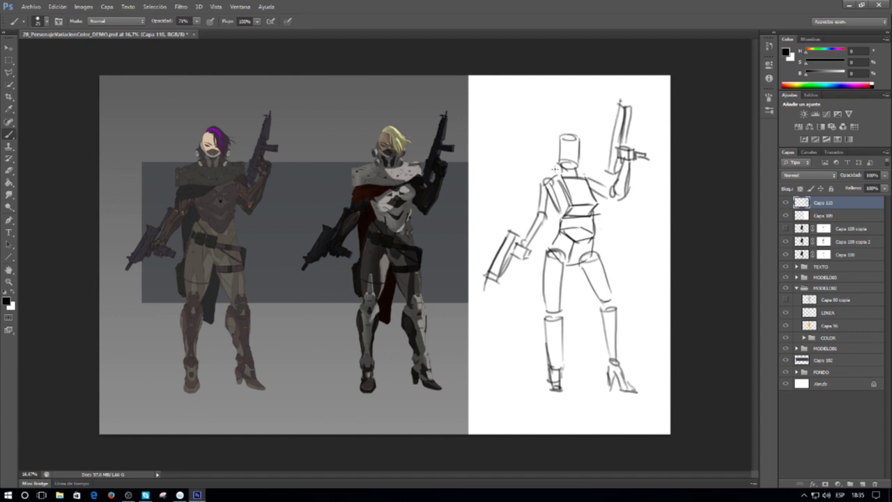
scroll(568, 165, up, 1)
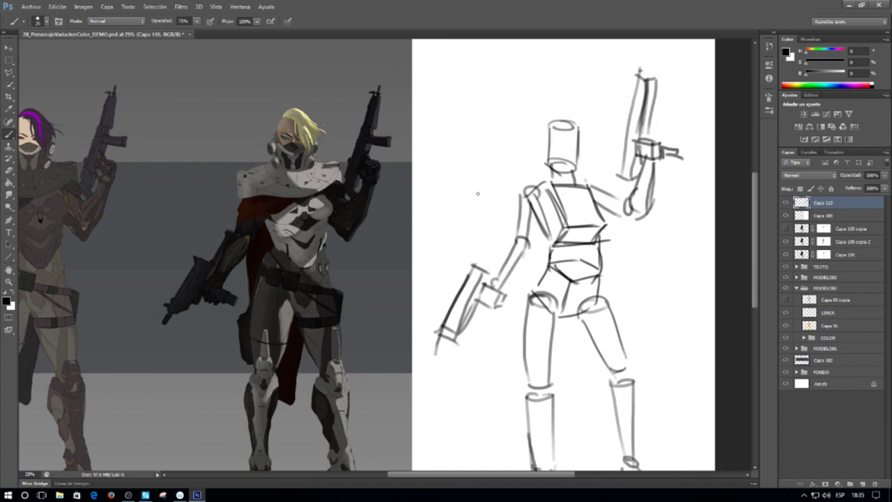
key(ctrl+shift+alt+n)
drag(483, 99, 494, 171)
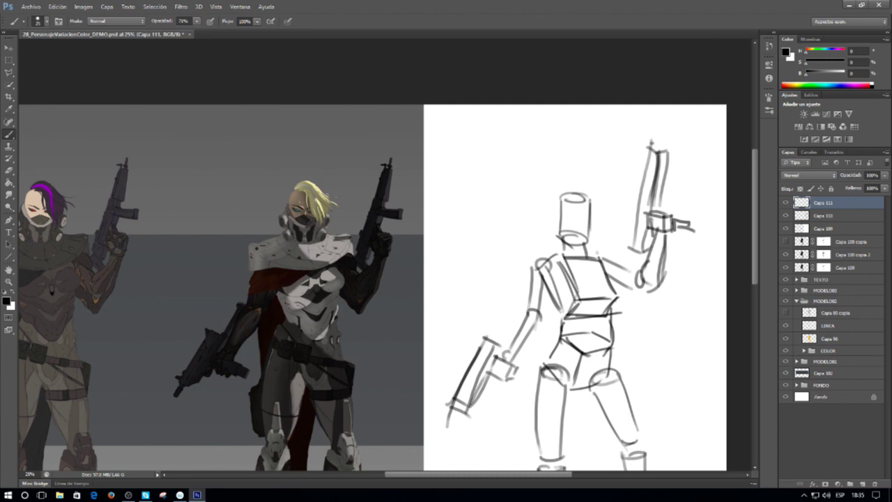
click(7, 62)
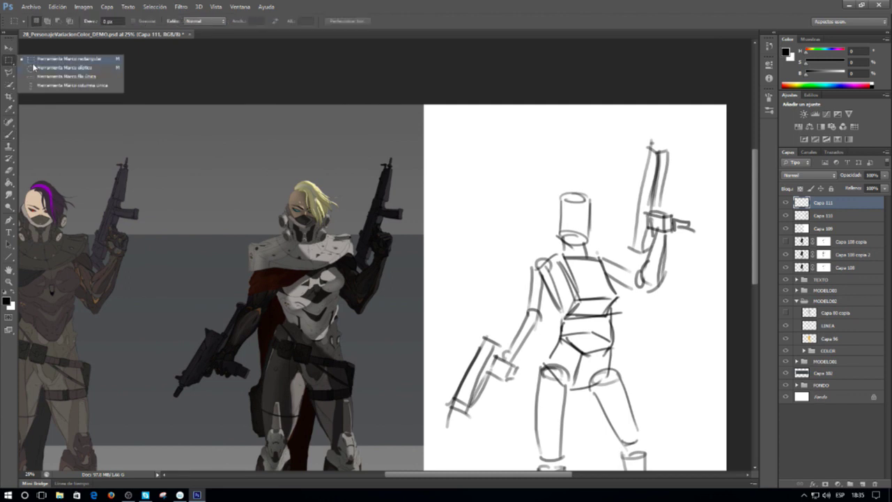
click(34, 69)
key(b)
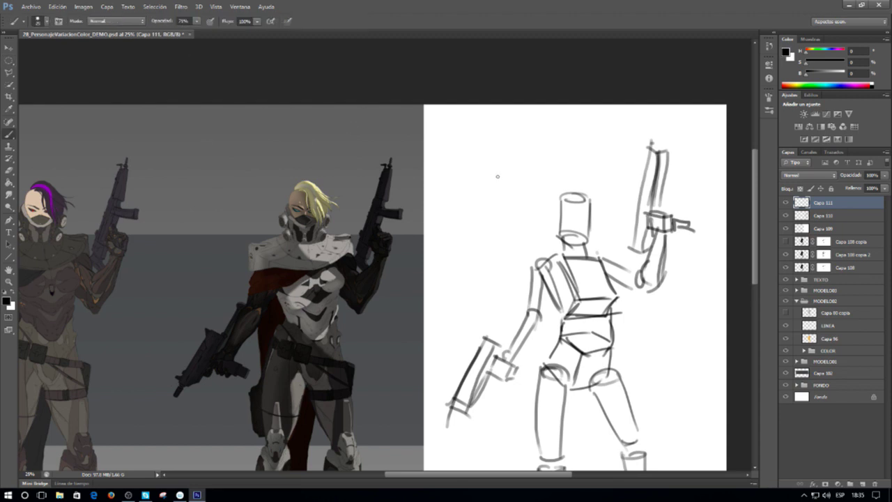
mouse_move(458, 133)
mouse_down()
mouse_move(461, 187)
mouse_move(508, 211)
mouse_up()
mouse_move(460, 131)
mouse_down()
mouse_move(486, 139)
mouse_move(509, 211)
mouse_move(552, 188)
mouse_up()
mouse_move(506, 143)
mouse_down()
mouse_move(547, 126)
mouse_move(556, 186)
mouse_up()
mouse_move(462, 131)
mouse_down()
mouse_move(505, 113)
mouse_move(548, 125)
mouse_up()
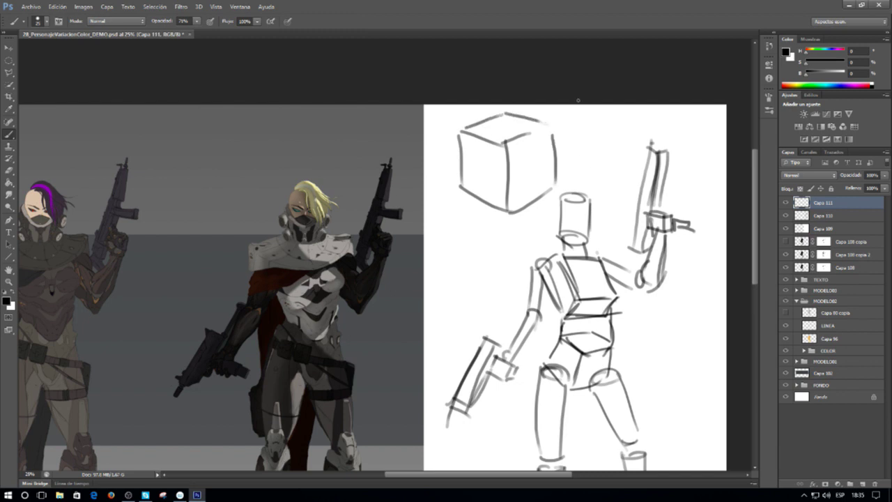
Step: Shade the cube's two side faces in different greys and paint a dark cast shadow on the ground below it
drag(462, 185, 504, 207)
mouse_move(463, 139)
mouse_down()
mouse_move(473, 186)
mouse_move(484, 140)
mouse_move(494, 195)
mouse_move(503, 157)
mouse_move(515, 198)
mouse_move(528, 137)
mouse_move(545, 187)
mouse_move(520, 202)
mouse_up()
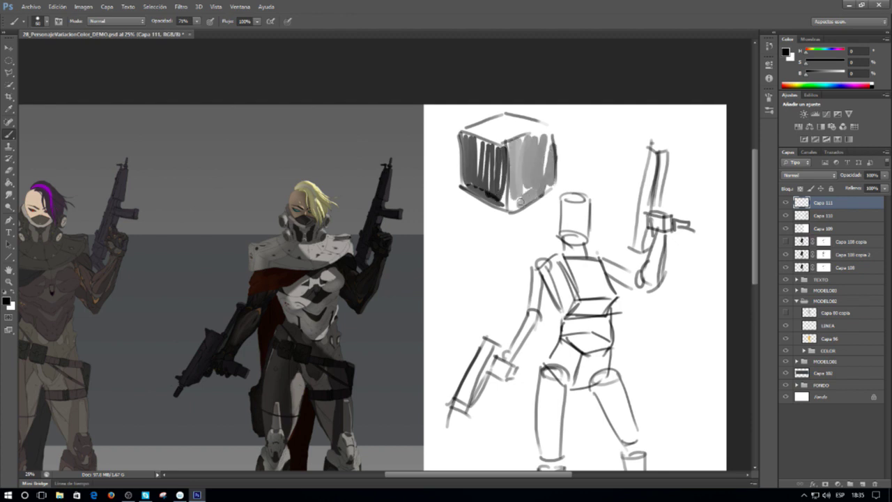
drag(460, 189, 422, 222)
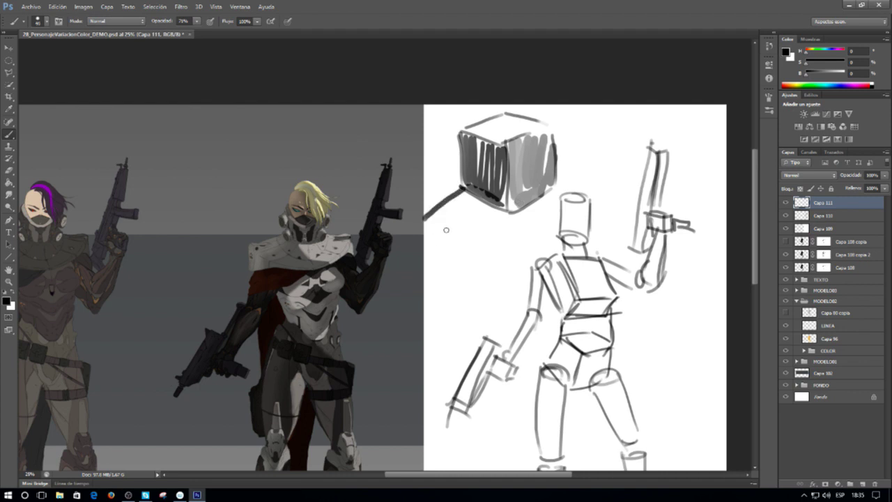
mouse_move(460, 186)
mouse_down()
mouse_move(422, 212)
mouse_move(446, 266)
mouse_move(517, 250)
mouse_up()
drag(548, 193, 508, 248)
drag(539, 199, 497, 247)
mouse_move(519, 214)
mouse_down()
mouse_move(490, 247)
mouse_move(446, 209)
mouse_move(491, 199)
mouse_move(504, 238)
mouse_move(517, 218)
mouse_move(494, 249)
mouse_up()
mouse_move(494, 248)
mouse_down()
mouse_move(446, 256)
mouse_move(462, 263)
mouse_up()
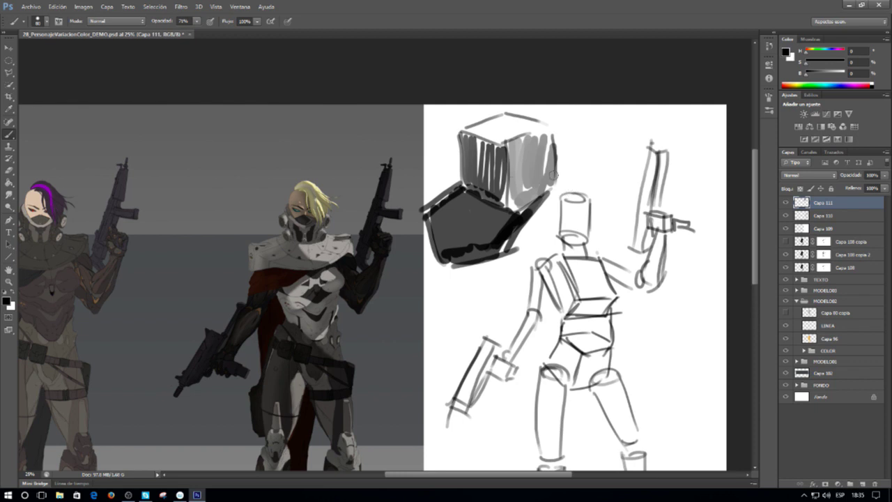
Step: Circle the shaded cube example with a thick stroke and delete its layer
mouse_move(590, 105)
mouse_down()
mouse_move(622, 135)
mouse_move(492, 302)
mouse_up()
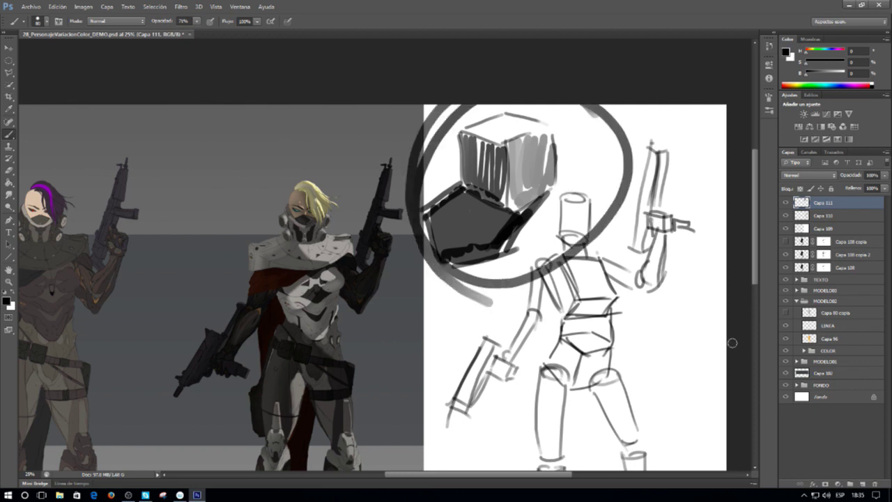
click(875, 483)
key(Return)
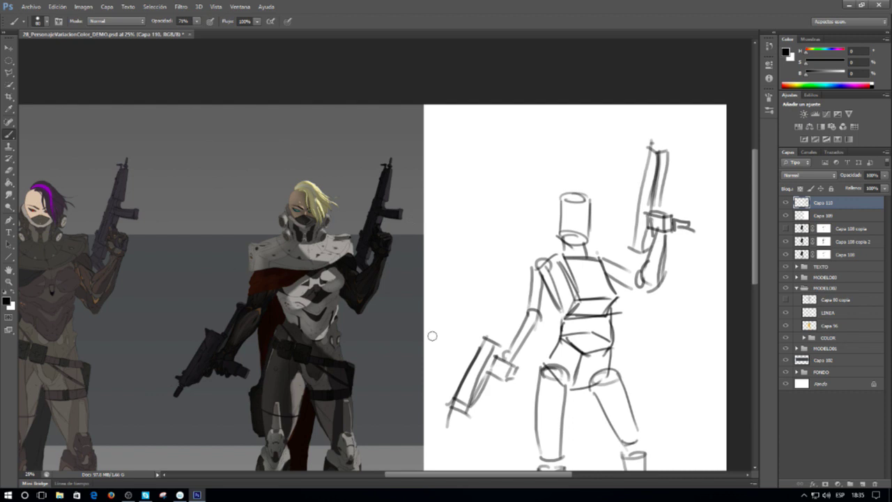
Step: On a new layer, shade the head cylinder's shadow side, the neck and the torso's side plane in sampled dark grey
drag(573, 241, 520, 188)
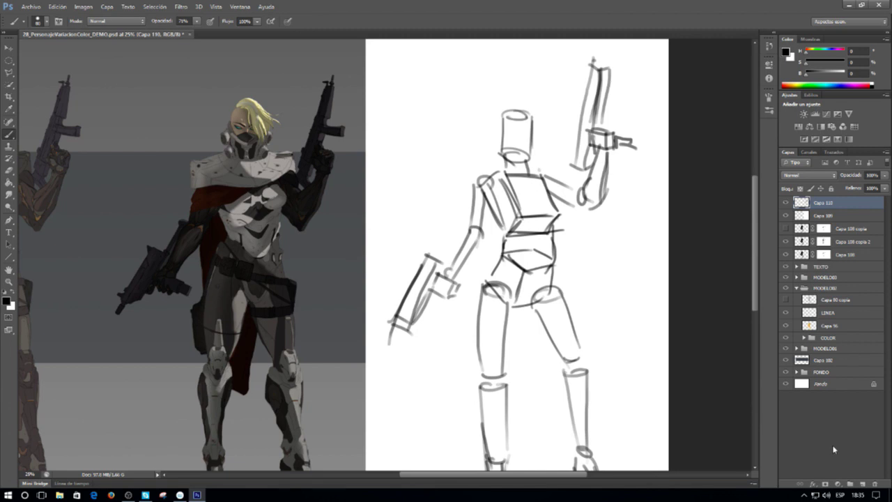
click(862, 484)
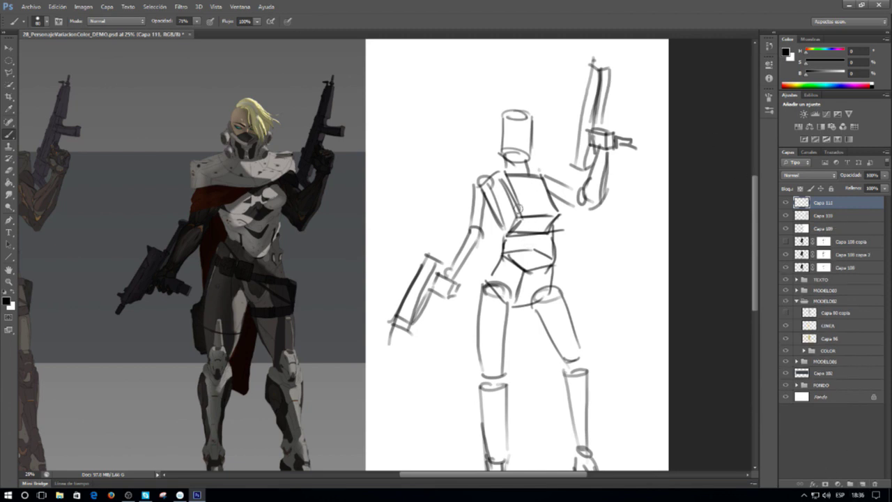
scroll(499, 149, up, 1)
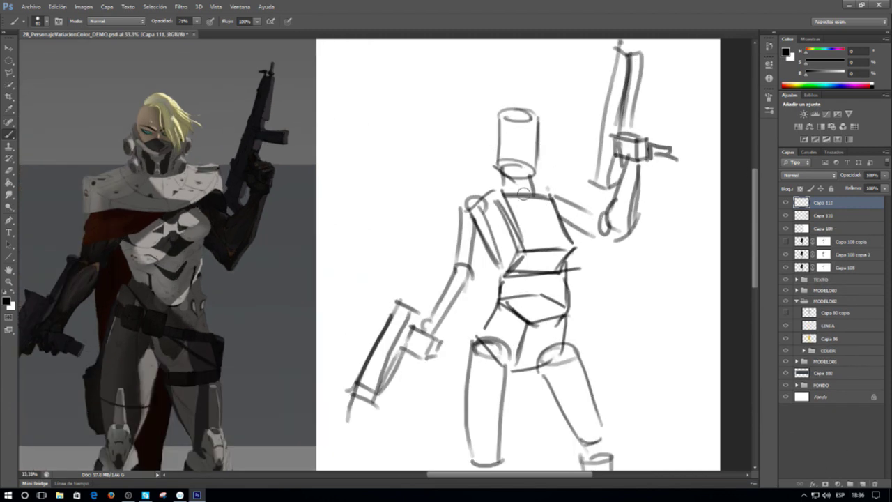
alt+click(622, 99)
mouse_move(504, 117)
mouse_down()
mouse_move(505, 177)
mouse_move(506, 164)
mouse_move(515, 174)
mouse_up()
drag(516, 144, 514, 128)
drag(515, 183, 510, 197)
mouse_move(494, 241)
mouse_down()
mouse_move(480, 210)
mouse_move(499, 262)
mouse_up()
mouse_move(488, 202)
mouse_down()
mouse_move(506, 246)
mouse_move(505, 226)
mouse_up()
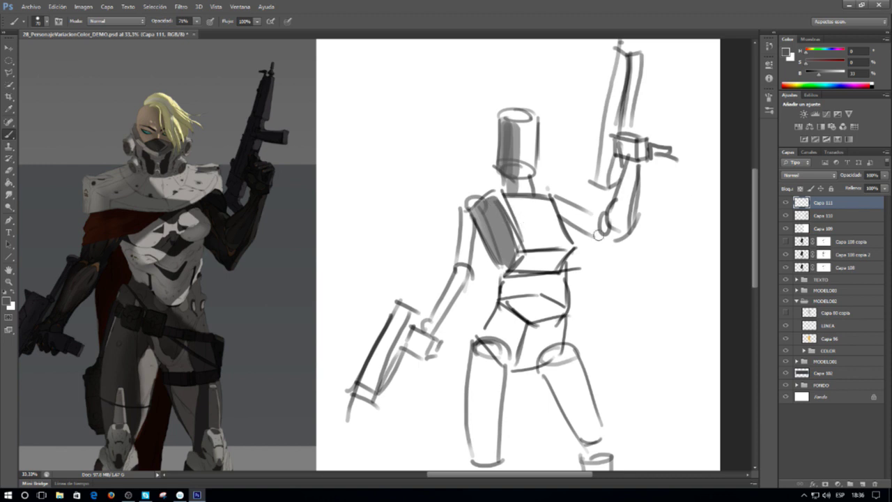
Step: Shade the lower chest diagonally, its underside, the raised arm with its rifle, the abdomen and the pelvis in dark grey
drag(526, 259, 563, 254)
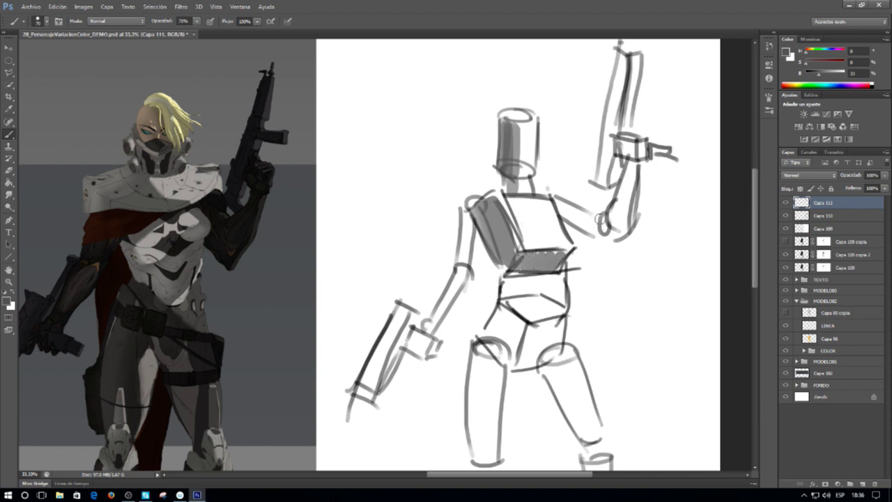
mouse_move(517, 245)
mouse_down()
mouse_move(551, 229)
mouse_move(566, 238)
mouse_move(604, 228)
mouse_move(629, 175)
mouse_move(625, 223)
mouse_move(629, 143)
mouse_move(634, 155)
mouse_move(609, 126)
mouse_move(626, 56)
mouse_up()
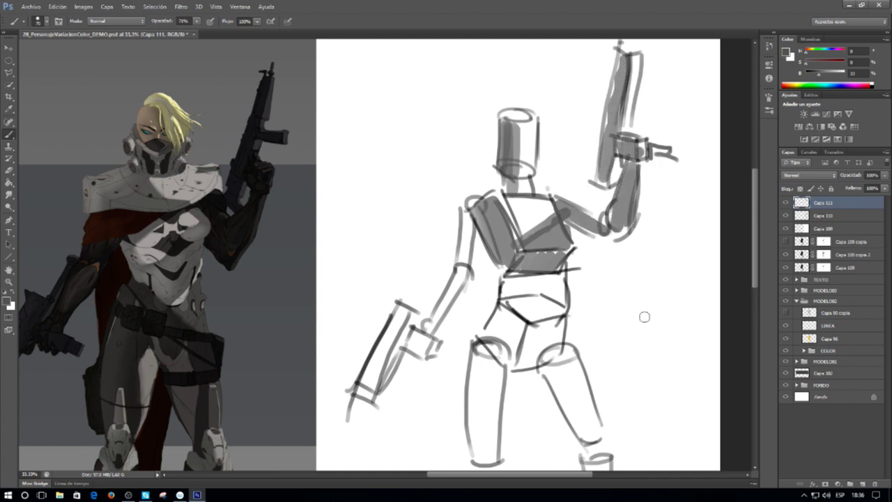
mouse_move(558, 283)
mouse_down()
mouse_move(521, 243)
mouse_move(500, 279)
mouse_move(466, 265)
mouse_move(494, 257)
mouse_move(504, 237)
mouse_move(454, 290)
mouse_move(472, 276)
mouse_move(491, 311)
mouse_move(513, 294)
mouse_move(499, 290)
mouse_move(487, 322)
mouse_move(508, 321)
mouse_up()
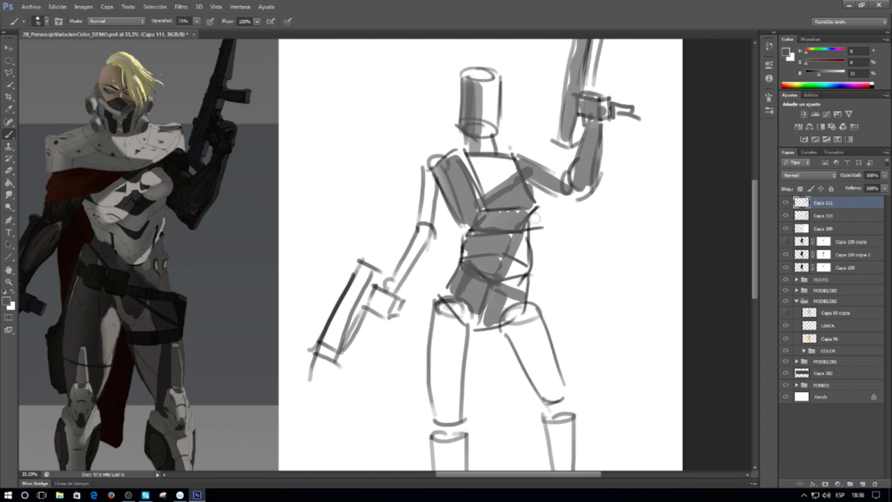
Step: Shade the shadow side of the straight leg's thigh and shin in dark grey
scroll(517, 334, down, 3)
mouse_move(452, 210)
mouse_down()
mouse_move(449, 329)
mouse_move(432, 301)
mouse_up()
mouse_move(461, 346)
mouse_down()
mouse_move(448, 240)
mouse_move(439, 329)
mouse_move(448, 268)
mouse_move(450, 349)
mouse_up()
drag(524, 204, 449, 335)
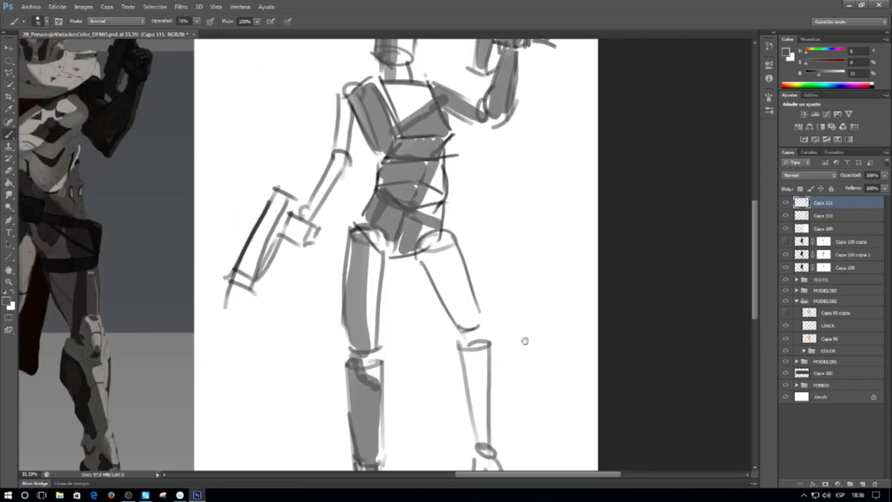
Step: Shade the outstretched leg's thigh, knee, shin and high-heeled foot in dark grey
drag(516, 238, 559, 176)
mouse_move(465, 182)
mouse_down()
mouse_move(512, 259)
mouse_move(503, 258)
mouse_move(510, 245)
mouse_up()
drag(526, 257, 522, 283)
drag(510, 259, 528, 364)
mouse_move(514, 293)
mouse_down()
mouse_move(527, 417)
mouse_move(540, 406)
mouse_move(546, 437)
mouse_up()
alt+click(464, 242)
Step: Shade the shoulder, lowered arm, hand and downward-pointing rifle in dark grey
drag(464, 243, 508, 362)
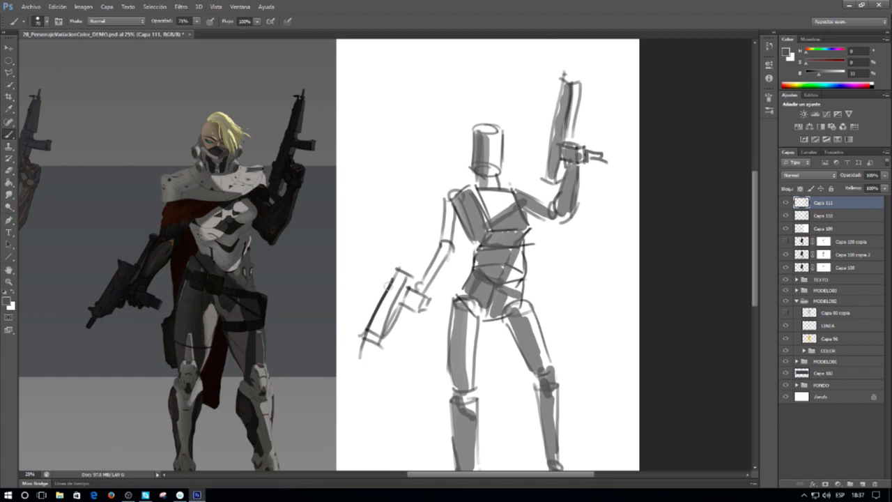
ctrl+click(454, 213)
mouse_move(459, 198)
mouse_down()
mouse_move(451, 238)
mouse_move(450, 209)
mouse_move(439, 240)
mouse_up()
mouse_move(406, 325)
mouse_down()
mouse_move(436, 272)
mouse_move(400, 336)
mouse_up()
drag(352, 374, 389, 302)
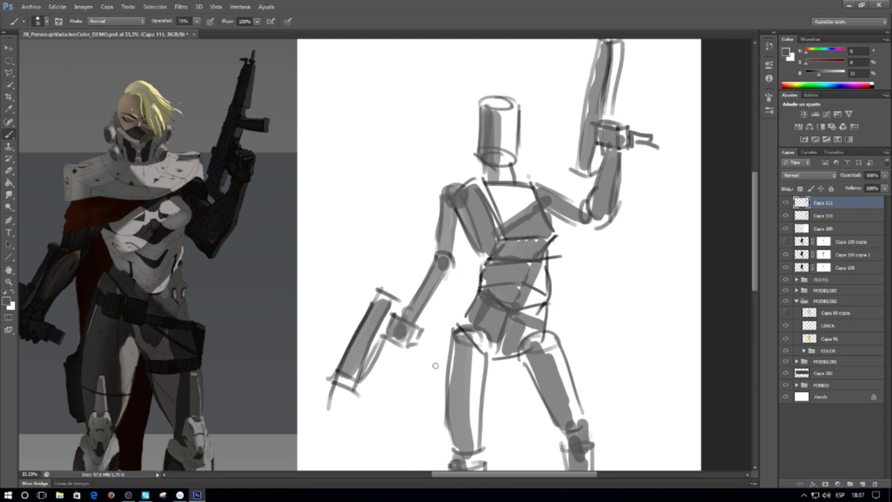
Step: Soften the shadow edges on the mannequin's chest and abdomen using the Smudge tool with an enlarged brush
key(ctrl+minus)
drag(468, 359, 464, 267)
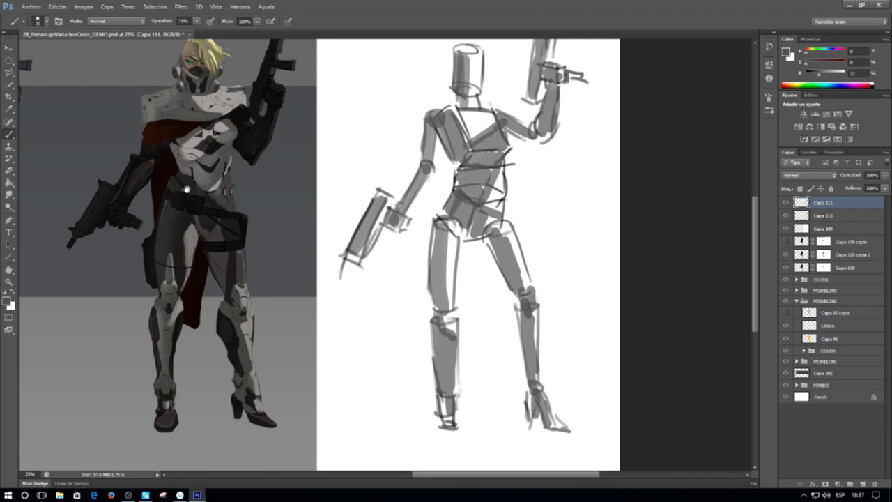
scroll(540, 151, up, 2)
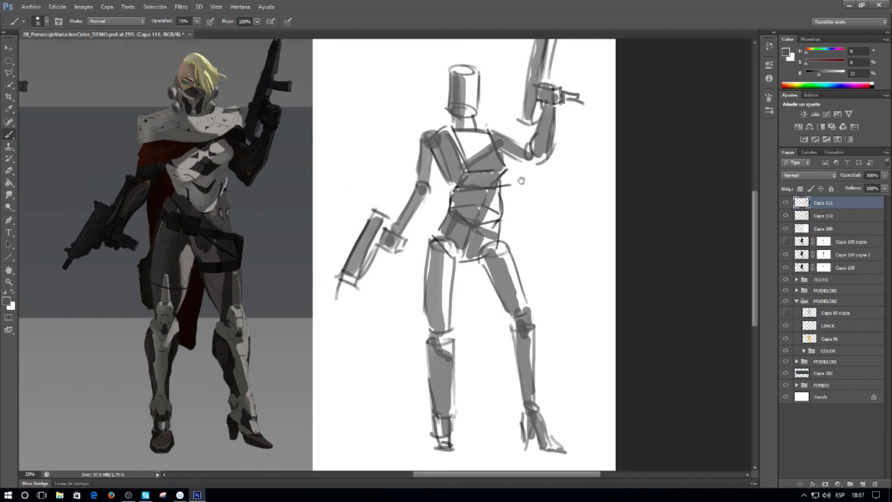
click(9, 194)
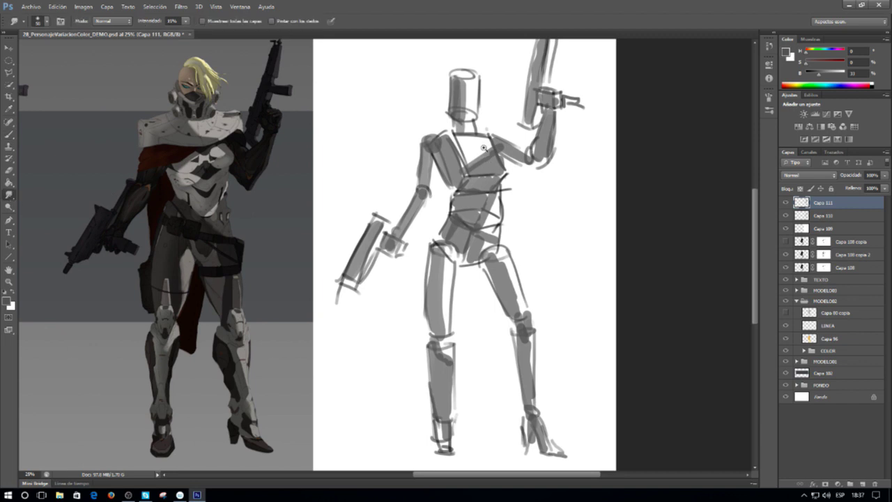
scroll(484, 148, up, 1)
click(786, 202)
click(786, 202)
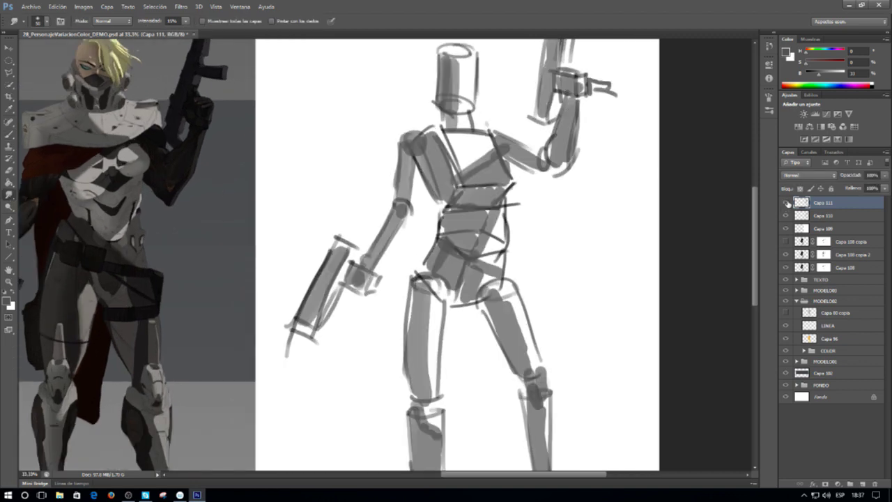
key(bracketright)
key(bracketright)
key(bracketright)
key(bracketright)
key(bracketright)
mouse_move(460, 170)
mouse_down()
mouse_move(484, 155)
mouse_move(474, 160)
mouse_up()
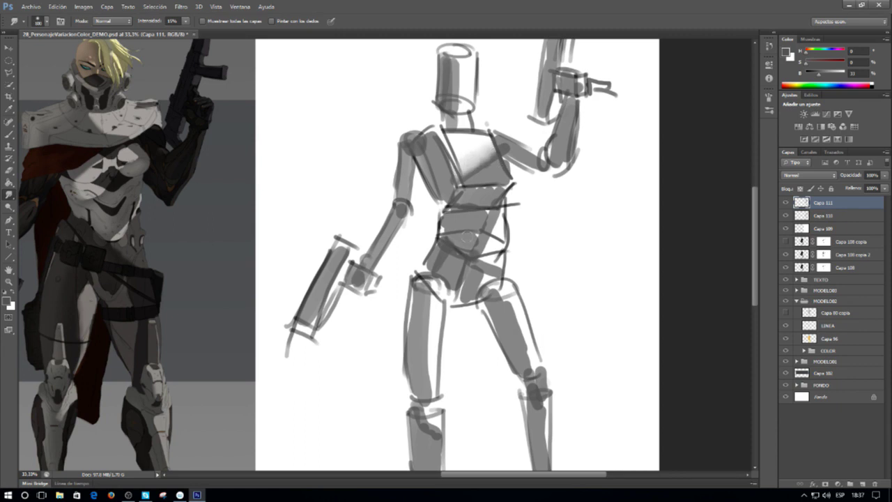
drag(475, 257, 489, 243)
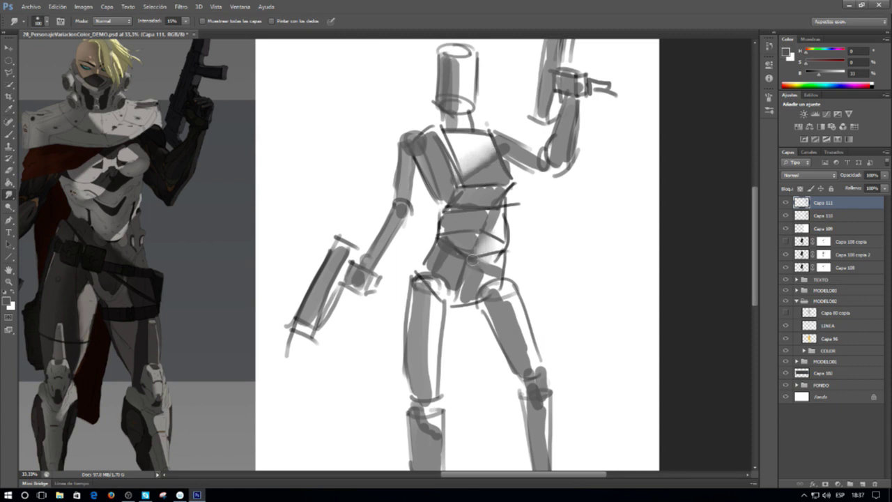
Step: Smudge the shadow edges on the head, neck and both thighs into gradual cylindrical shading
drag(460, 67, 454, 67)
mouse_move(531, 366)
mouse_down()
mouse_move(506, 320)
mouse_move(509, 274)
mouse_up()
mouse_move(410, 243)
mouse_down()
mouse_move(402, 231)
mouse_move(407, 266)
mouse_up()
drag(487, 207, 500, 248)
mouse_move(409, 345)
mouse_down()
mouse_move(399, 324)
mouse_move(417, 342)
mouse_up()
drag(528, 121, 521, 276)
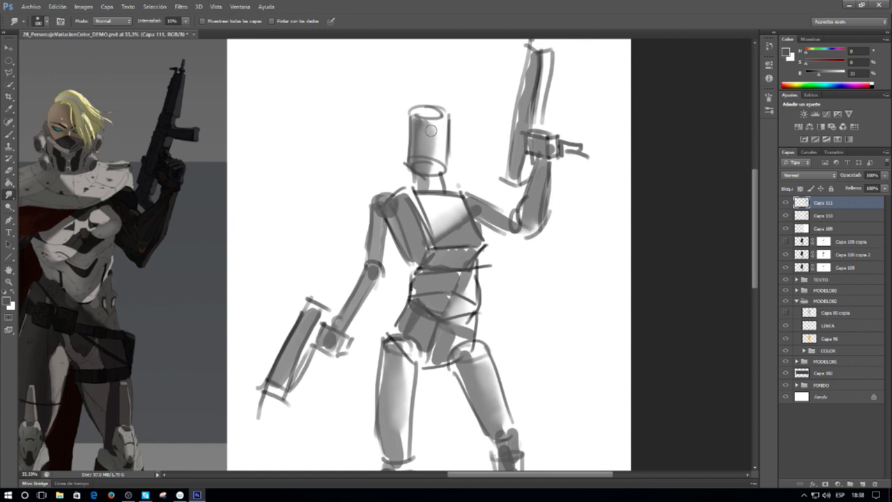
Step: On a new layer, sketch the eye line, facial features and jaw in thin black brush lines over the mannequin's head cylinder
key(b)
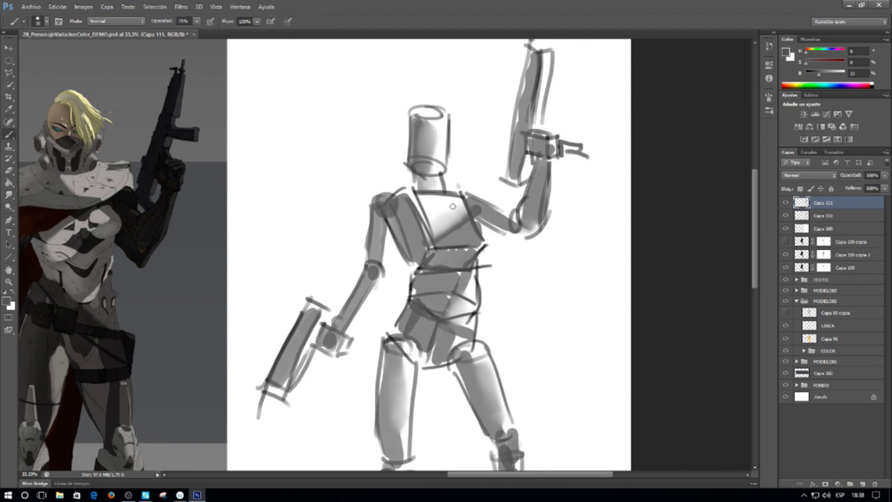
key(ctrl+shift+alt+n)
key(d)
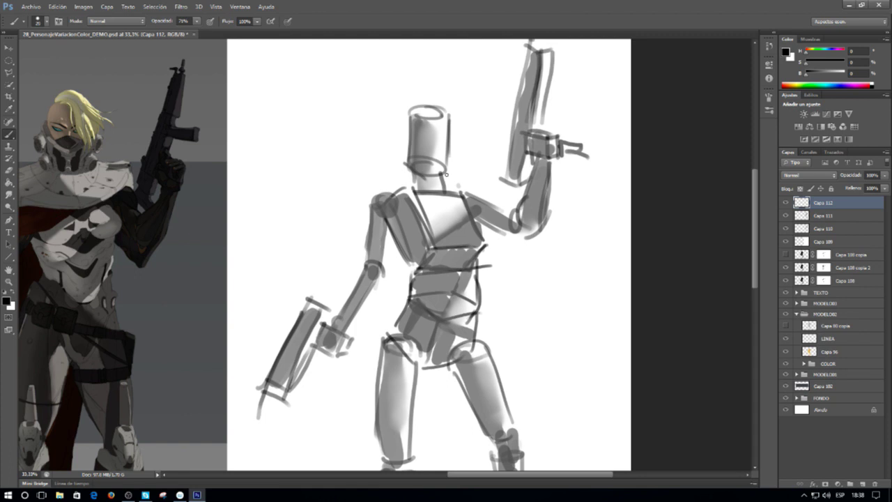
scroll(432, 118, up, 3)
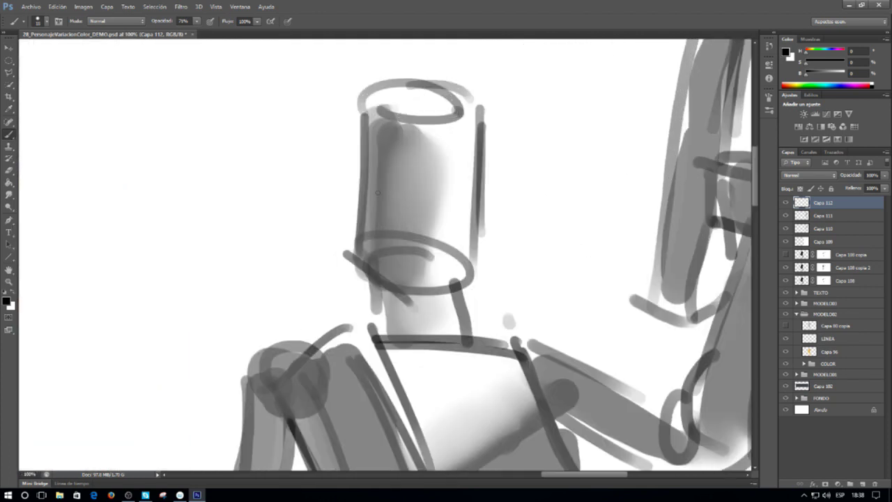
mouse_move(363, 185)
mouse_down()
mouse_move(476, 195)
mouse_move(442, 242)
mouse_up()
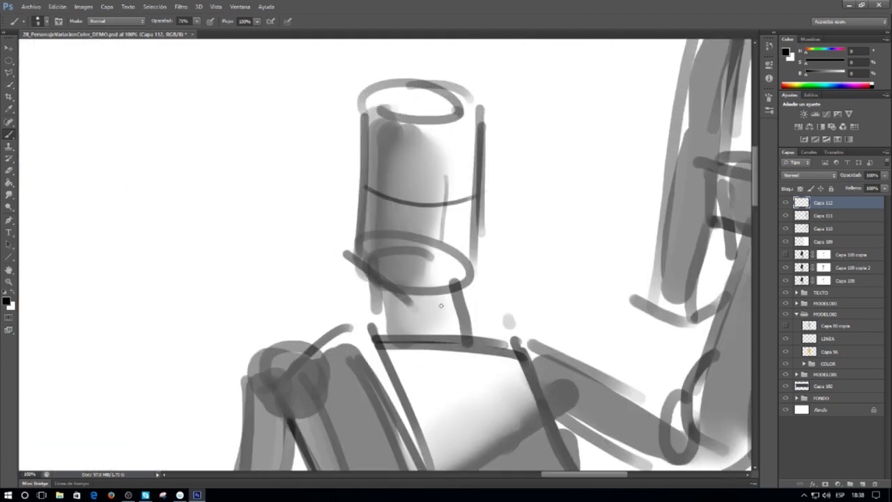
mouse_move(416, 203)
mouse_down()
mouse_move(411, 198)
mouse_move(471, 191)
mouse_move(446, 230)
mouse_move(453, 248)
mouse_up()
mouse_move(358, 196)
mouse_down()
mouse_move(361, 240)
mouse_move(421, 292)
mouse_up()
drag(371, 255, 438, 291)
drag(479, 188, 470, 257)
Step: Sketch the ear, hairline and falling hair strands, plus the neck sides and the slope down to the shoulder
drag(345, 193, 354, 227)
mouse_move(348, 207)
mouse_down()
mouse_move(354, 173)
mouse_move(358, 181)
mouse_up()
drag(362, 148, 380, 105)
drag(476, 102, 473, 186)
mouse_move(438, 105)
mouse_down()
mouse_move(484, 106)
mouse_move(491, 237)
mouse_up()
drag(486, 102, 496, 241)
drag(455, 284, 458, 324)
mouse_move(375, 254)
mouse_down()
mouse_move(377, 300)
mouse_move(346, 325)
mouse_move(323, 327)
mouse_up()
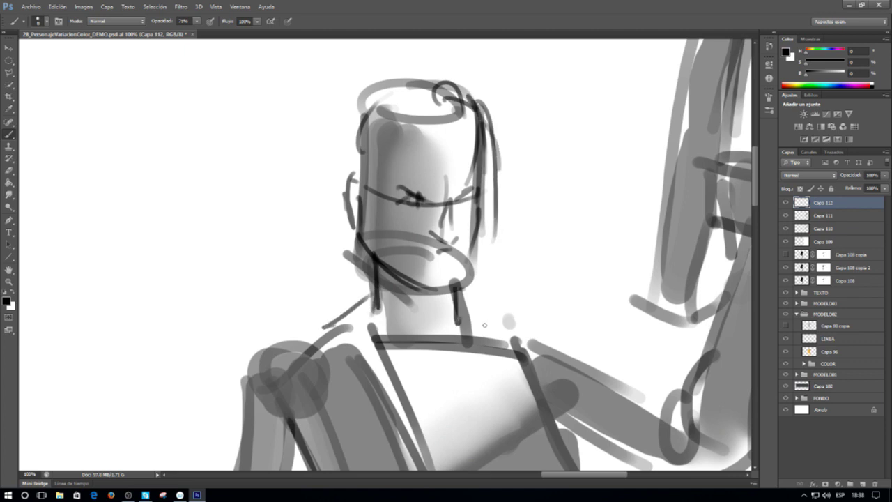
Step: Outline the neck's other slope and a V-shaped collar across the top of the mannequin's chest
drag(470, 309, 510, 352)
mouse_move(374, 295)
mouse_down()
mouse_move(350, 320)
mouse_move(463, 377)
mouse_up()
drag(365, 343, 469, 379)
drag(480, 369, 530, 352)
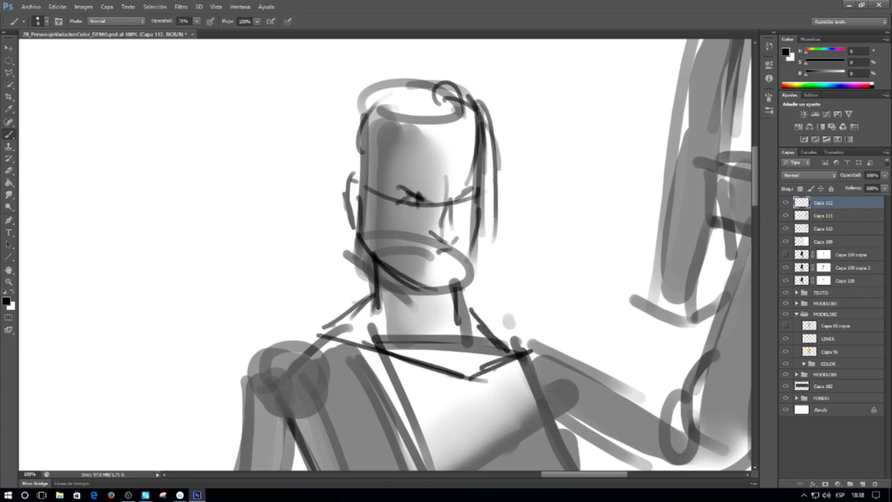
Step: Draw a rounded shoulder cap with a diagonal lower edge over the lowered arm's shoulder joint
mouse_move(306, 341)
mouse_down()
mouse_move(256, 394)
mouse_move(244, 376)
mouse_up()
drag(280, 335, 240, 416)
drag(308, 393, 248, 428)
drag(230, 380, 246, 422)
drag(236, 376, 261, 359)
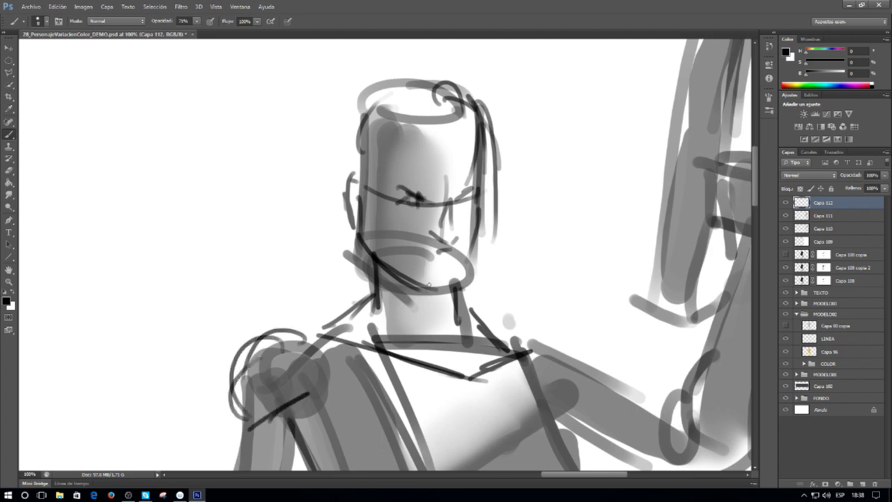
Step: Close the chin line, outline the rounded crown of the head and add more long hair strands beside the face
mouse_move(475, 239)
mouse_down()
mouse_move(465, 282)
mouse_move(431, 283)
mouse_move(454, 285)
mouse_up()
drag(349, 167, 369, 89)
drag(353, 123, 427, 80)
drag(490, 109, 506, 245)
drag(512, 158, 497, 273)
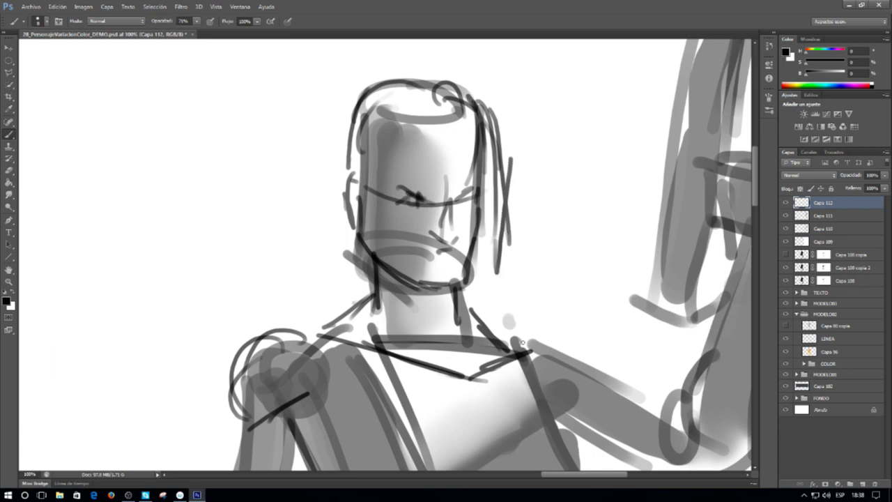
Step: Sketch the shoulder cap over the raised arm's shoulder, using the finished character beside the mannequin as reference
drag(530, 342, 578, 365)
mouse_move(524, 338)
mouse_down()
mouse_move(566, 350)
mouse_move(615, 388)
mouse_up()
key(ctrl+minus)
key(ctrl+minus)
key(ctrl+minus)
mouse_move(554, 371)
mouse_down()
mouse_move(438, 225)
mouse_move(602, 339)
mouse_up()
drag(383, 367, 475, 288)
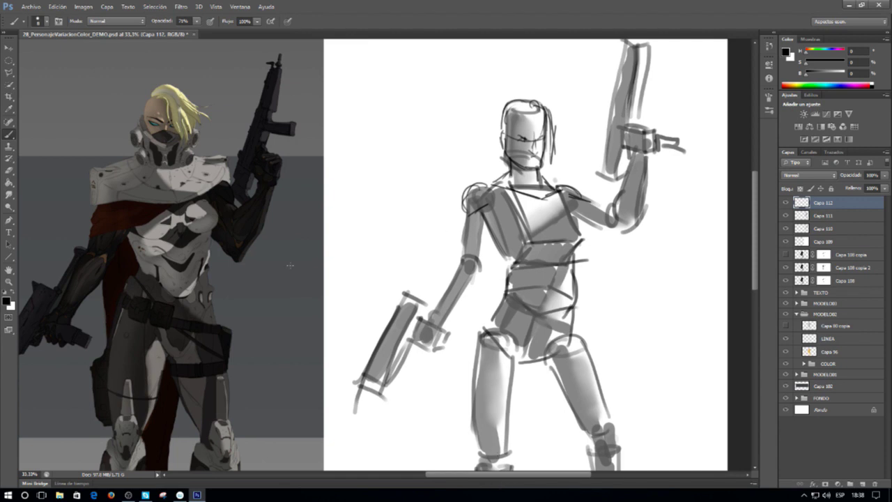
scroll(348, 209, down, 1)
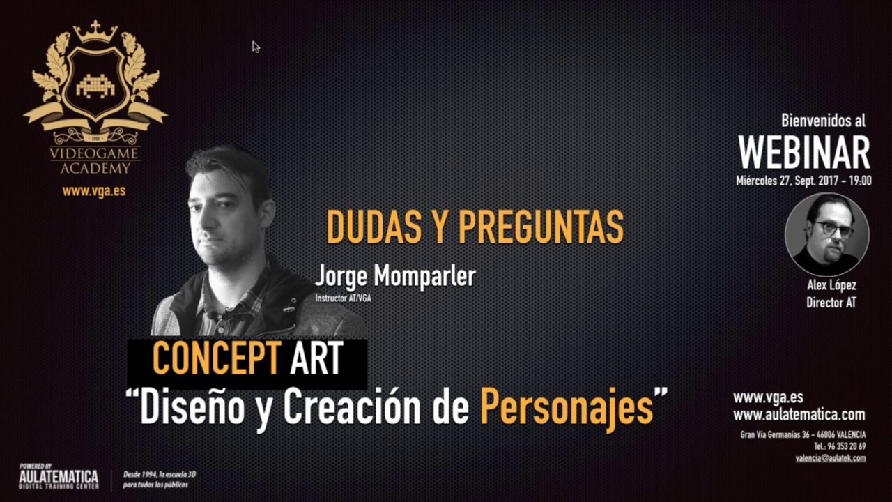
Step: Exit the slide presentation and switch to the webinar conference room in Google Chrome
key(Escape)
key(super+Tab)
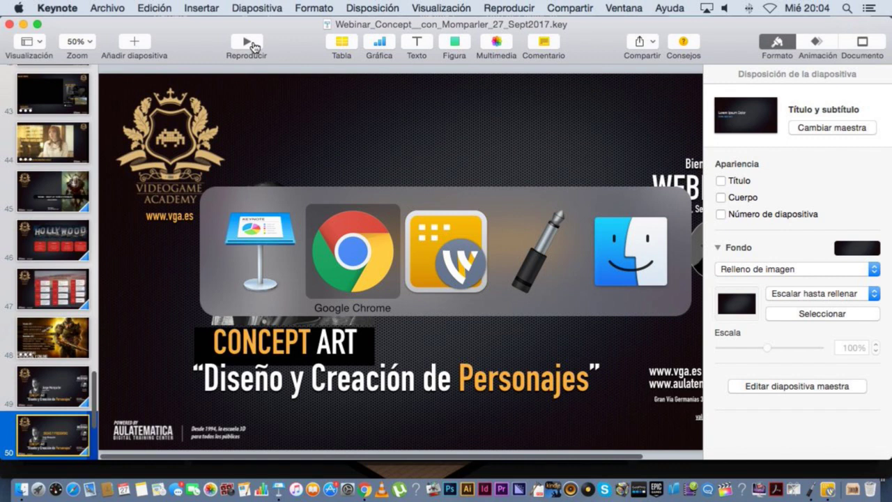
key(super+Tab)
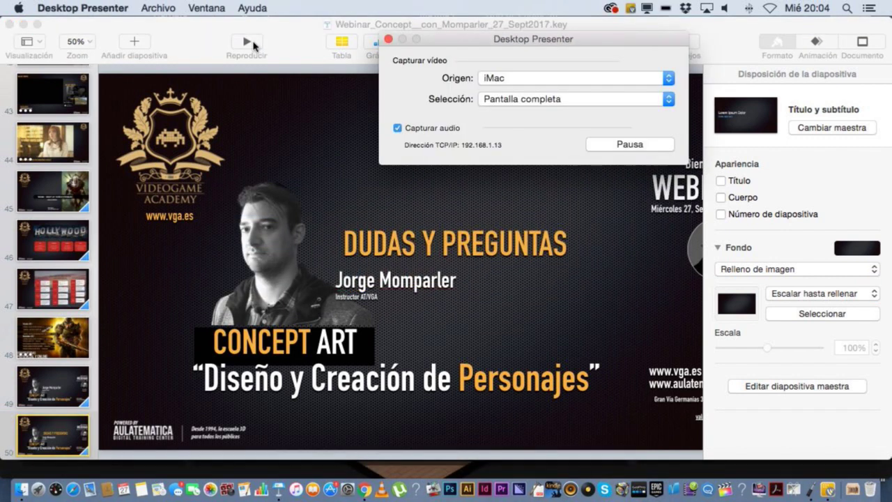
key(super+Tab)
key(super+Tab)
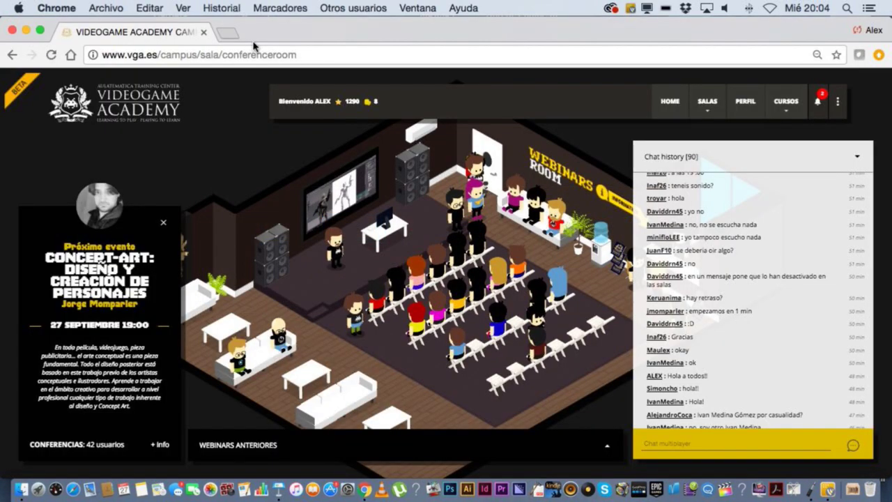
Step: Post the message "Yo aquí !" in the webinar room's chat
click(680, 444)
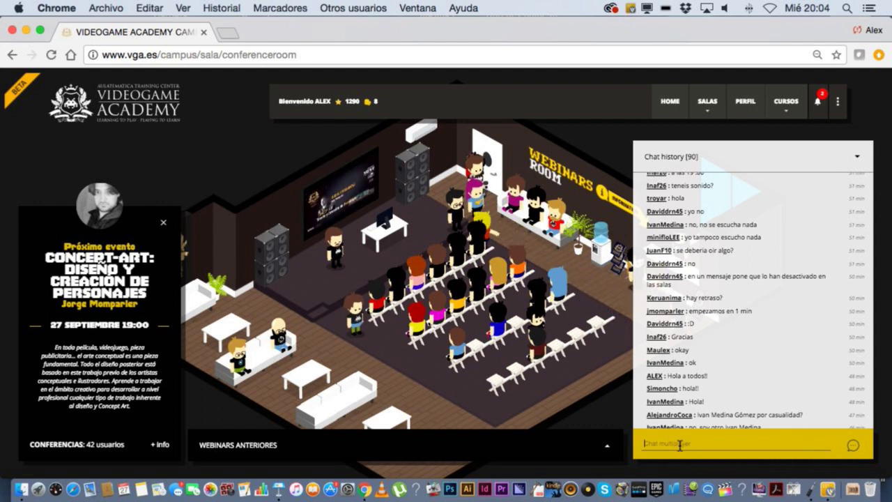
text(Yo aquí !)
key(Return)
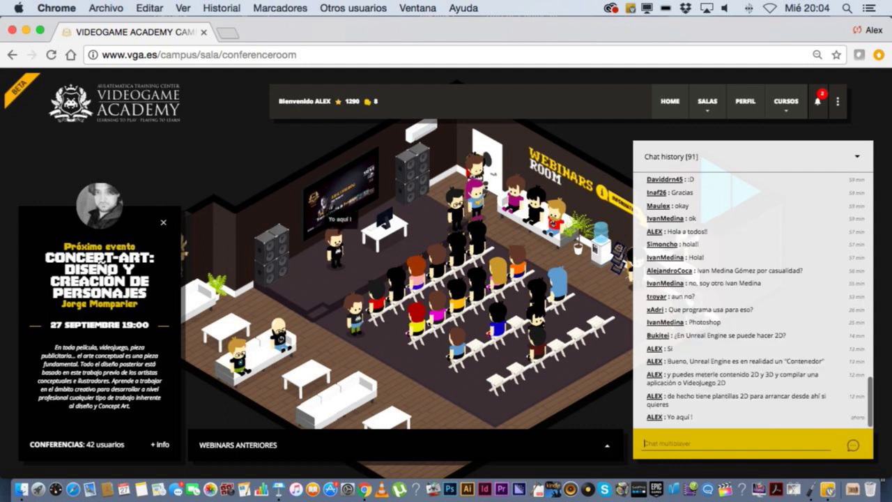